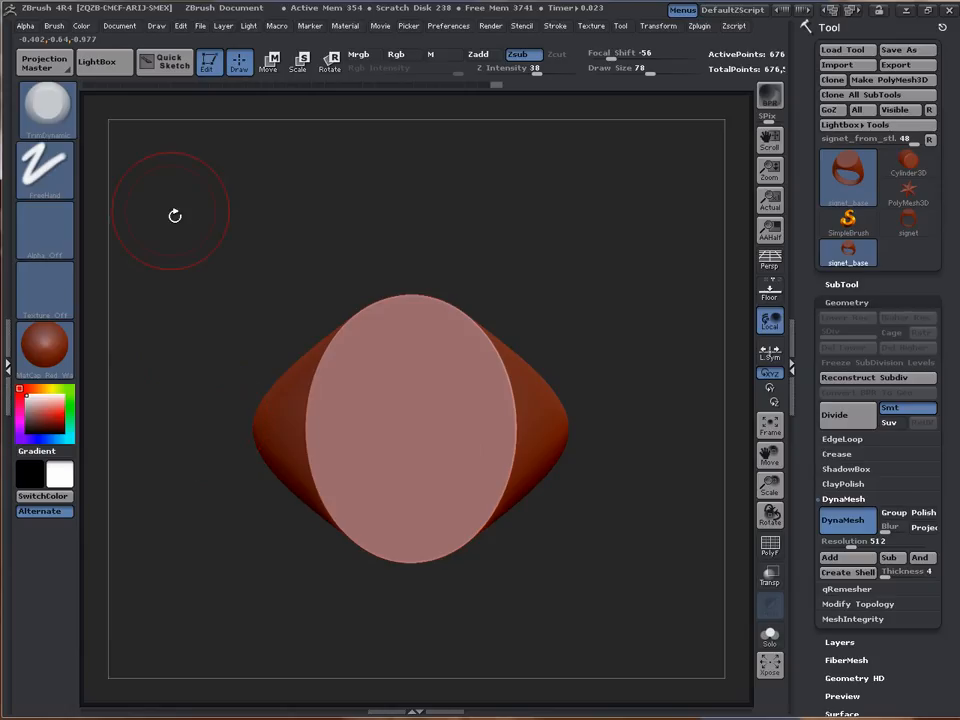
Select the Standard sculpting brush
left_click(33, 89)
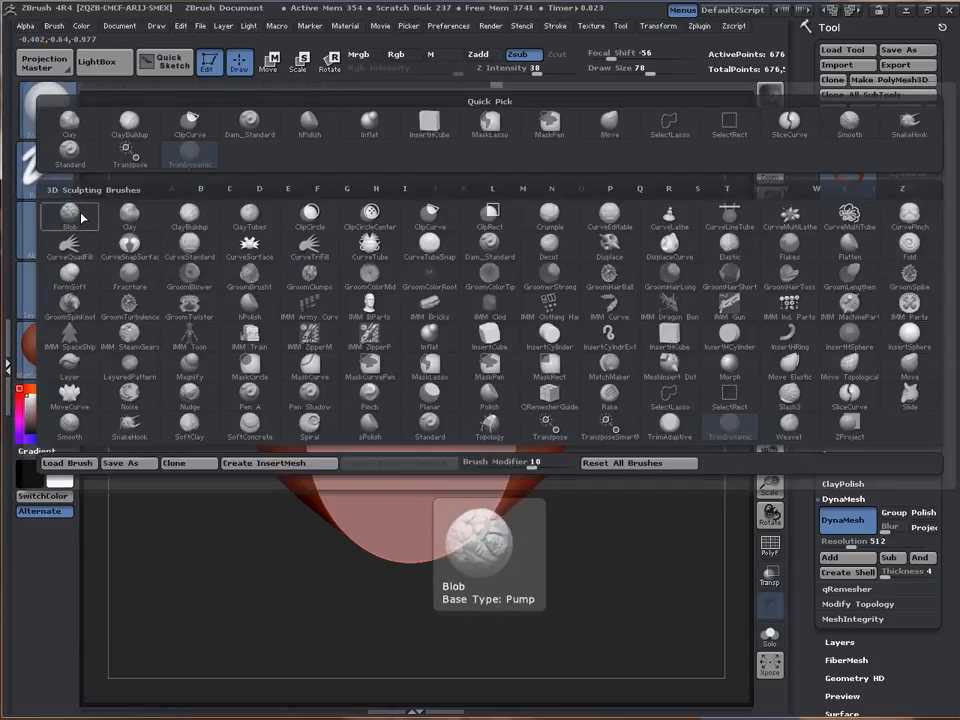
key("s")
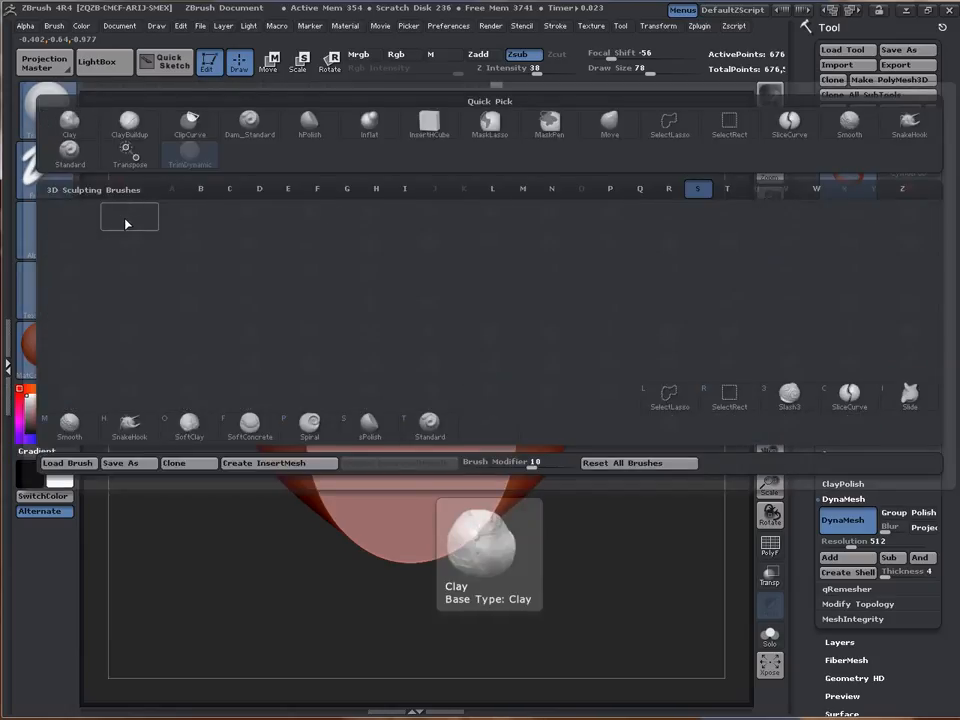
key("t")
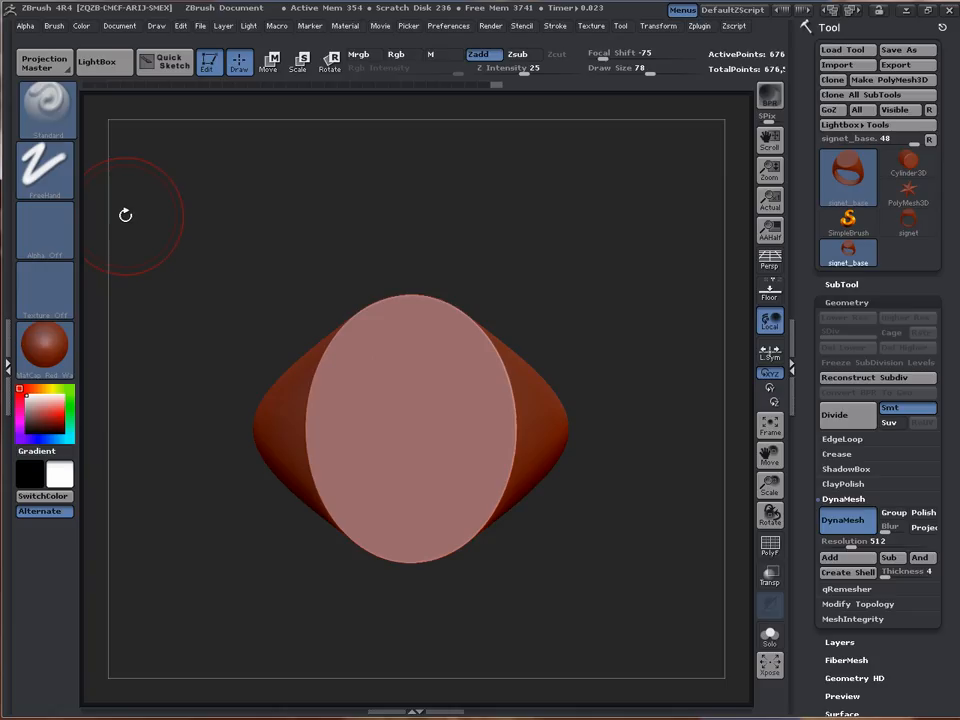
Apply Alpha 19 to the brush and sculpt a winding freehand stroke across the signet's oval face
left_click(45, 240)
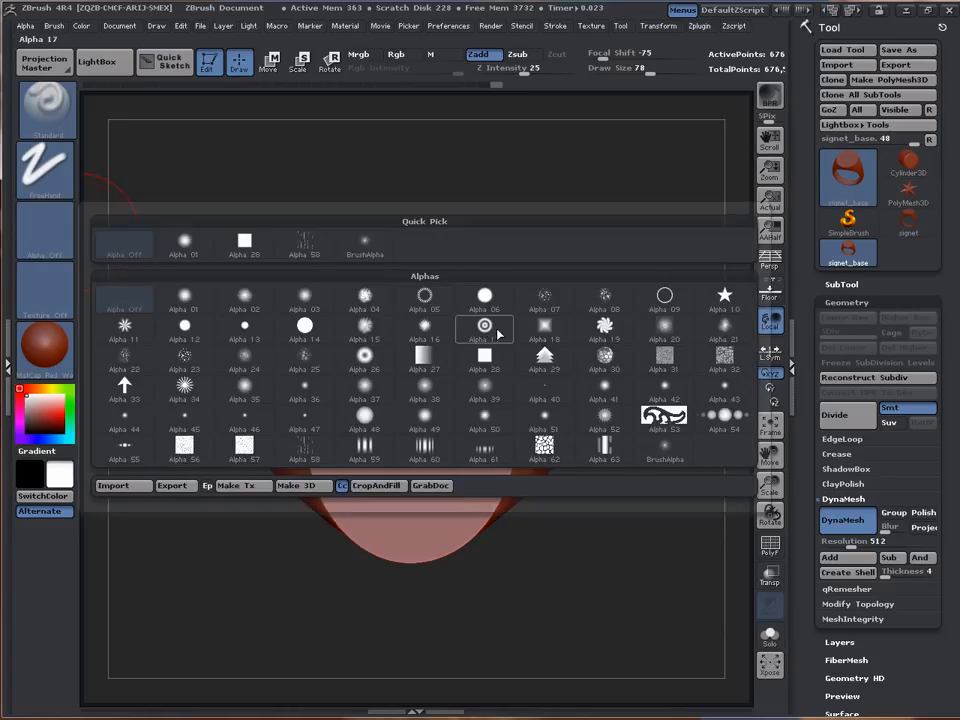
mouse_move(471, 325)
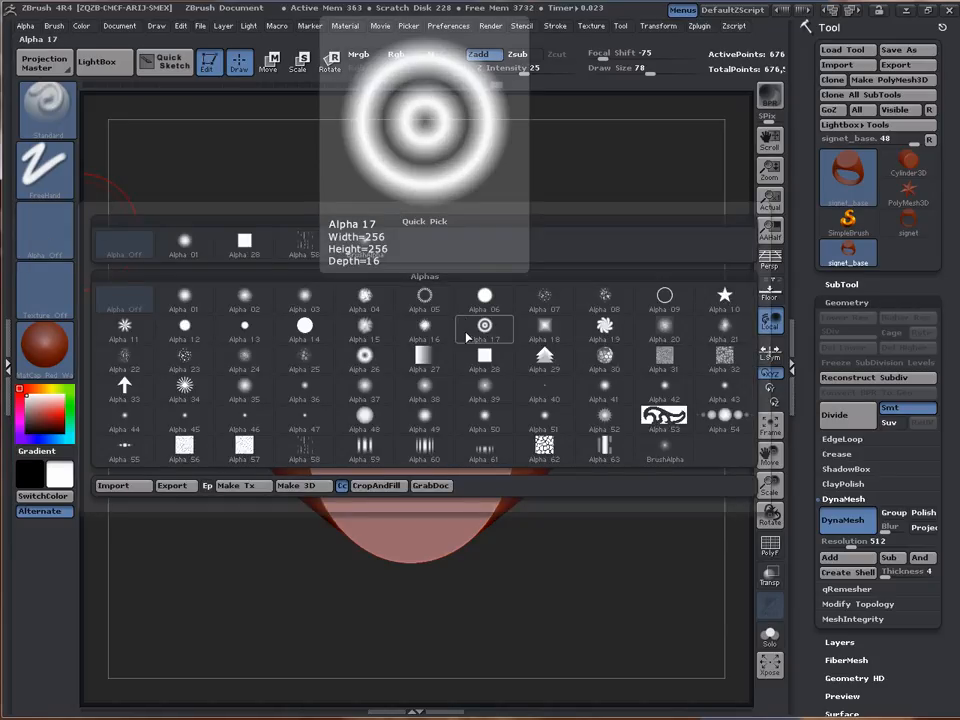
left_click(605, 327)
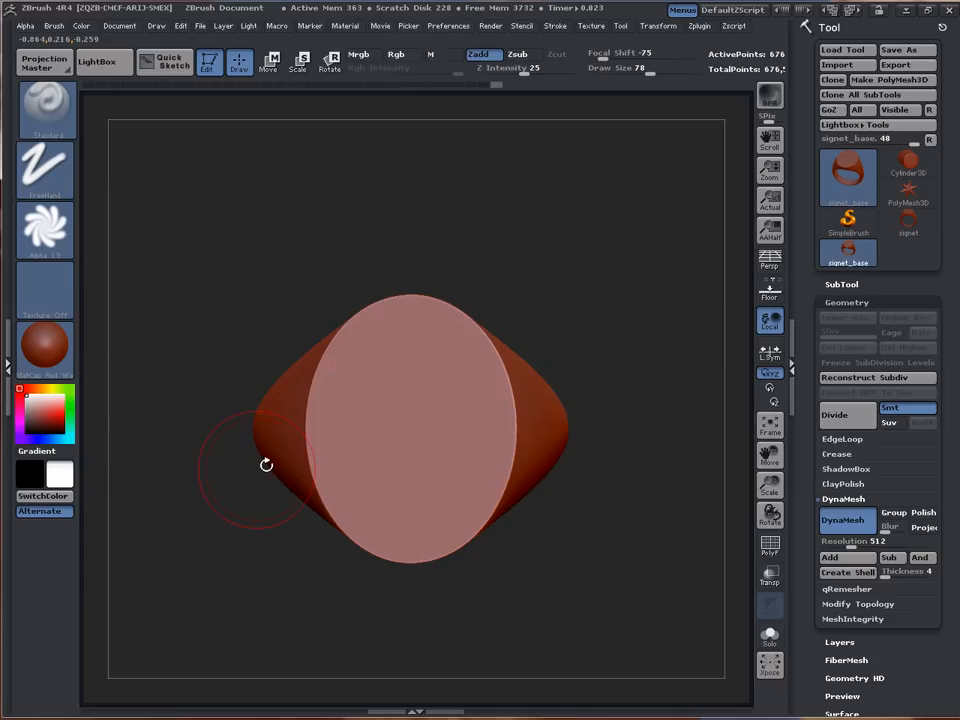
left_click_drag(172, 540, 210, 501, "alt")
left_click_drag(175, 569, 154, 655, "alt")
mouse_move(405, 345)
left_mouse_down()
mouse_move(429, 386)
mouse_move(381, 491)
mouse_move(330, 292)
mouse_move(396, 216)
mouse_move(290, 232)
mouse_move(301, 258)
mouse_move(248, 310)
mouse_move(242, 395)
mouse_move(330, 500)
mouse_move(490, 466)
mouse_move(522, 378)
mouse_move(568, 362)
mouse_move(596, 455)
mouse_move(503, 541)
left_mouse_up()
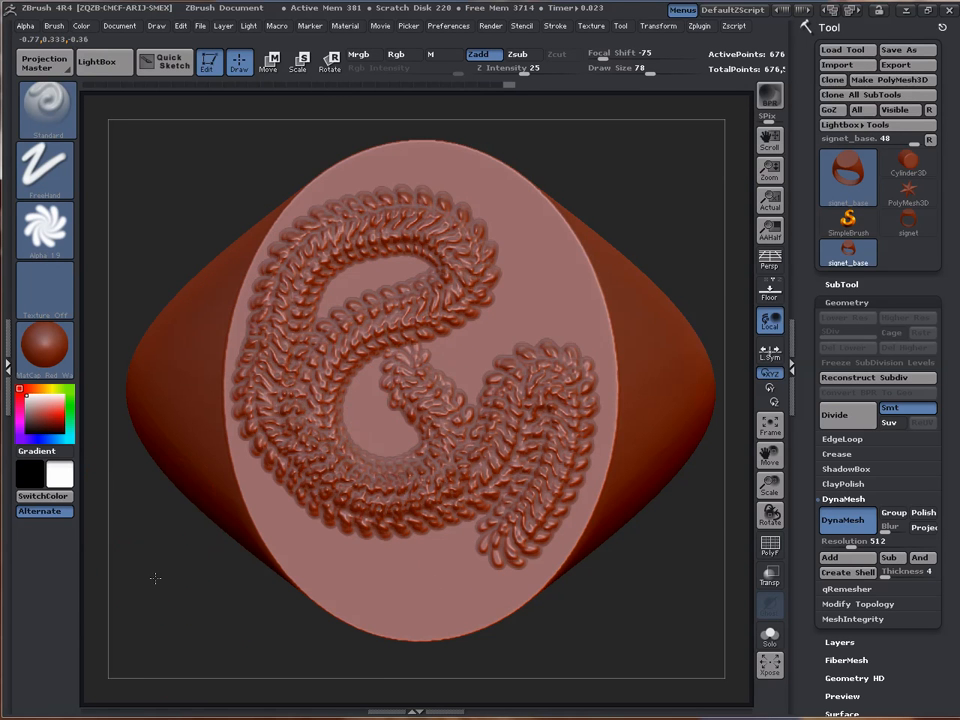
Undo the Alpha 19 freehand stroke on the oval face
mouse_move(154, 578)
left_mouse_down()
mouse_move(177, 521)
mouse_move(146, 553)
mouse_move(158, 583)
mouse_move(148, 602)
left_mouse_up()
key("ctrl")
key("ctrl+z")
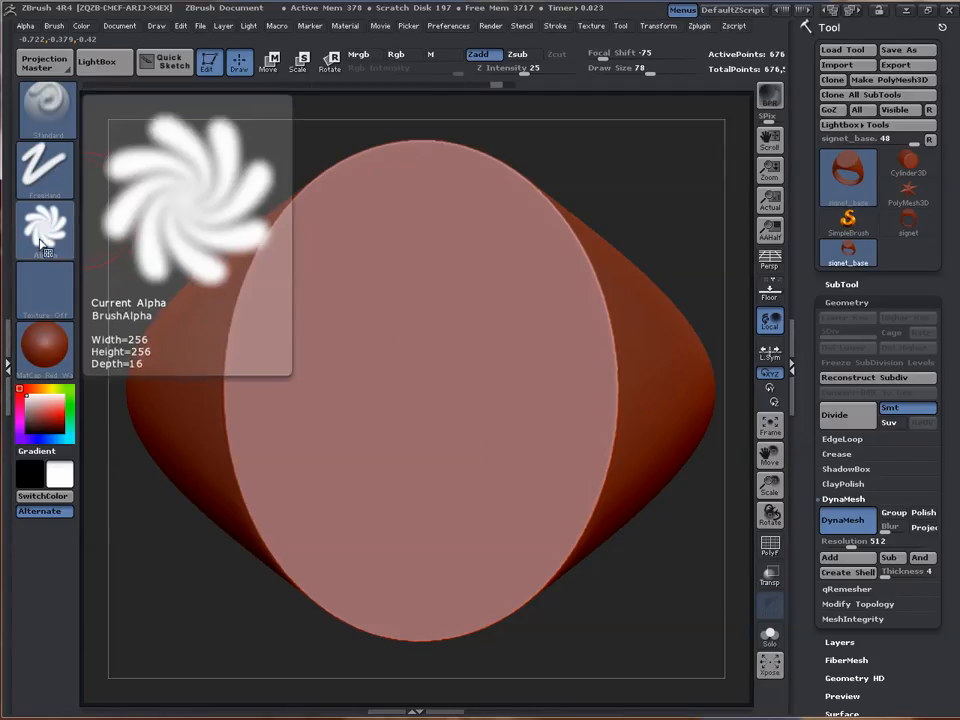
Change the stroke type to DragRect and stamp one large Alpha 19 swirl outward from the centre of the oval face
mouse_move(40, 188)
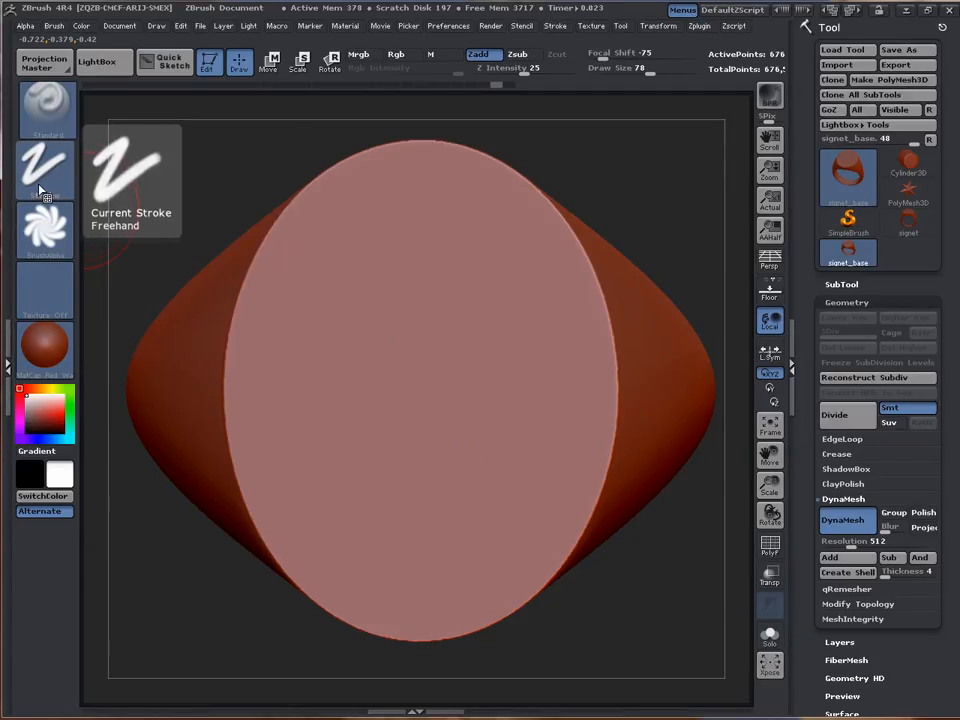
left_click(36, 160)
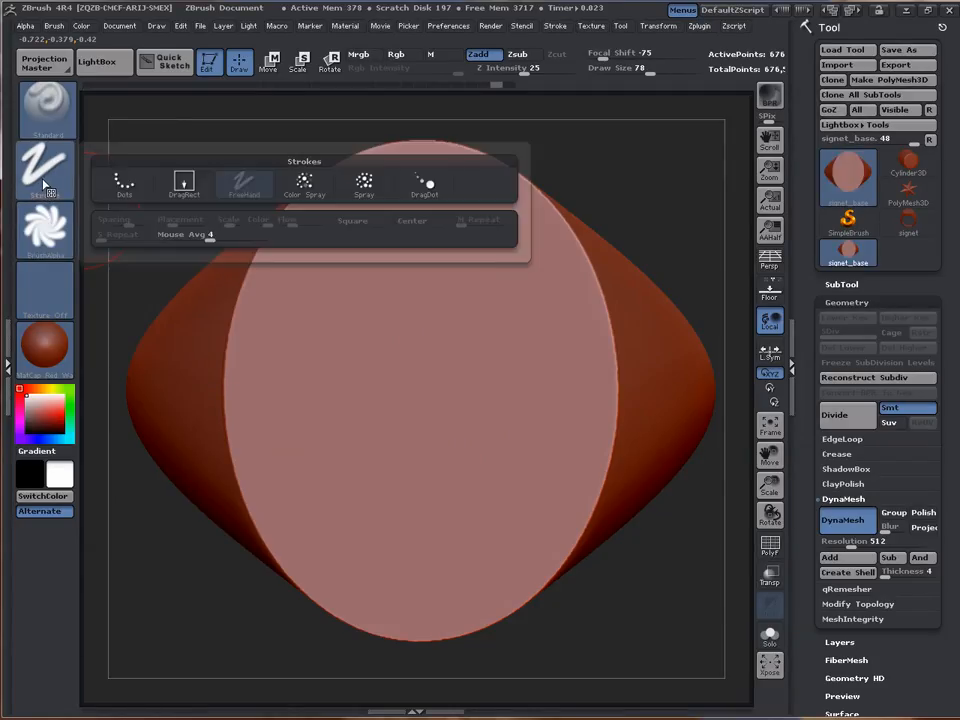
left_click(185, 193)
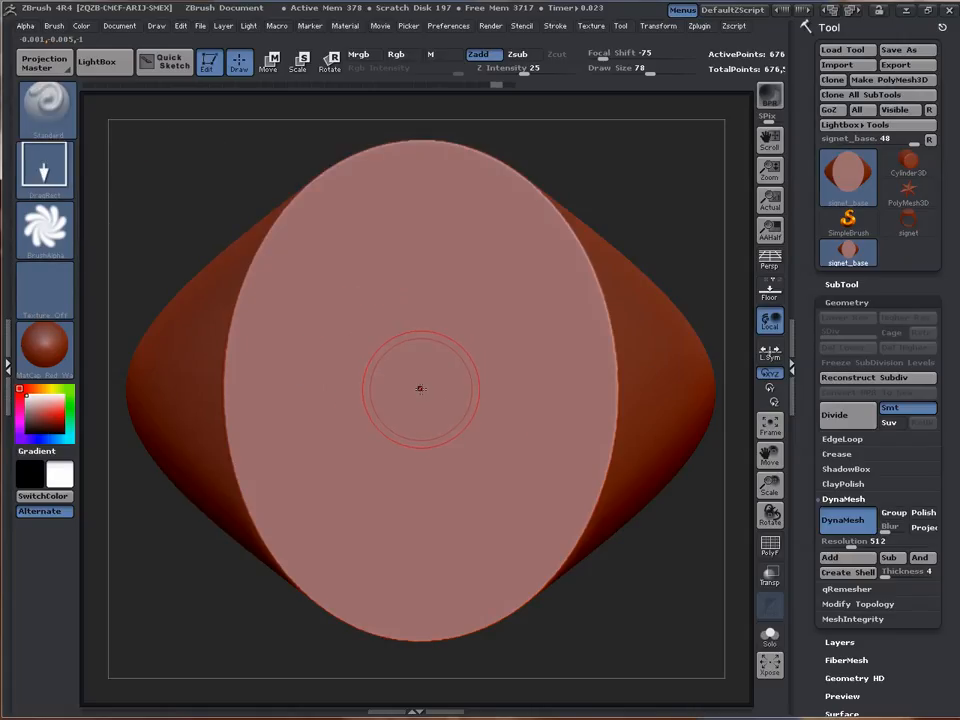
mouse_move(419, 388)
left_mouse_down()
mouse_move(438, 507)
mouse_move(418, 622)
mouse_move(415, 601)
left_mouse_up()
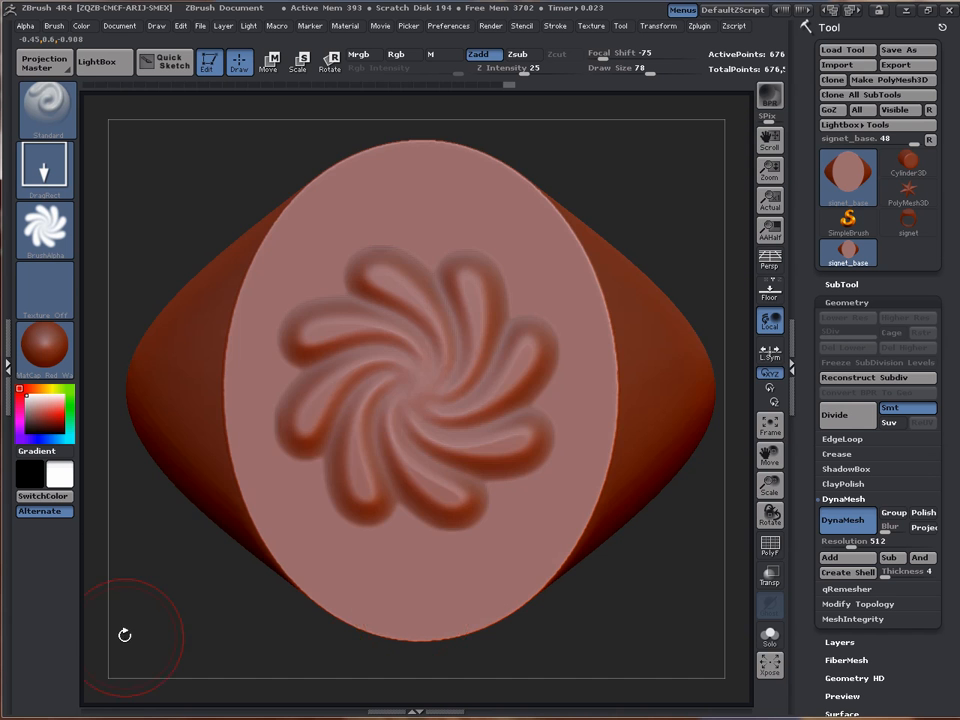
Remove the swirl stamp, turn the brush alpha off and return the stroke type to FreeHand
left_click_drag(124, 574, 122, 542)
left_click_drag(190, 228, 184, 299)
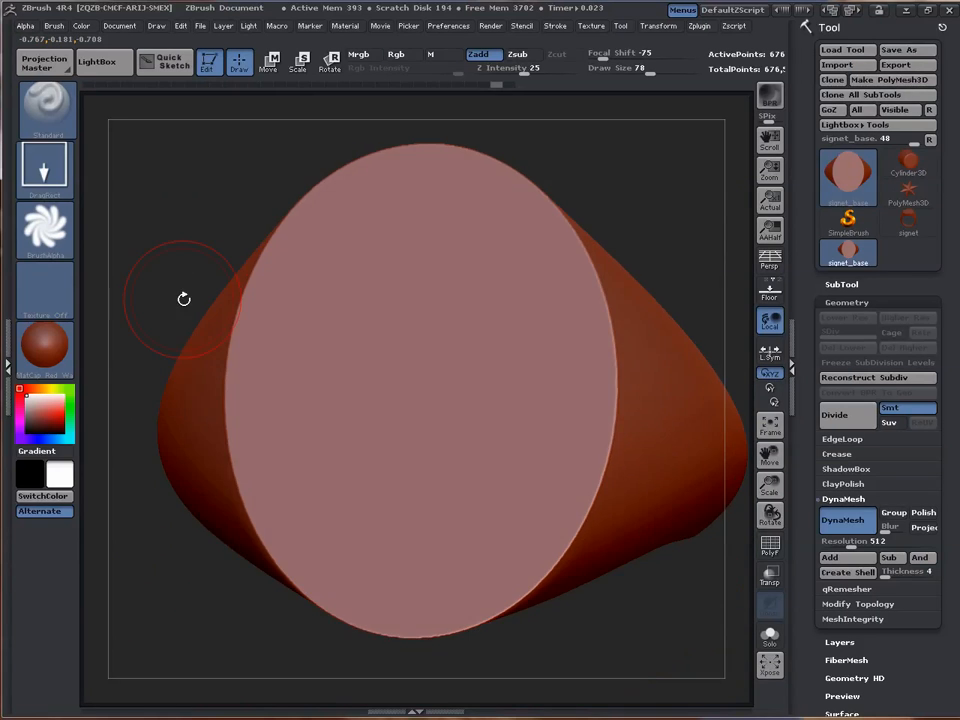
left_click(44, 225)
left_click(98, 240)
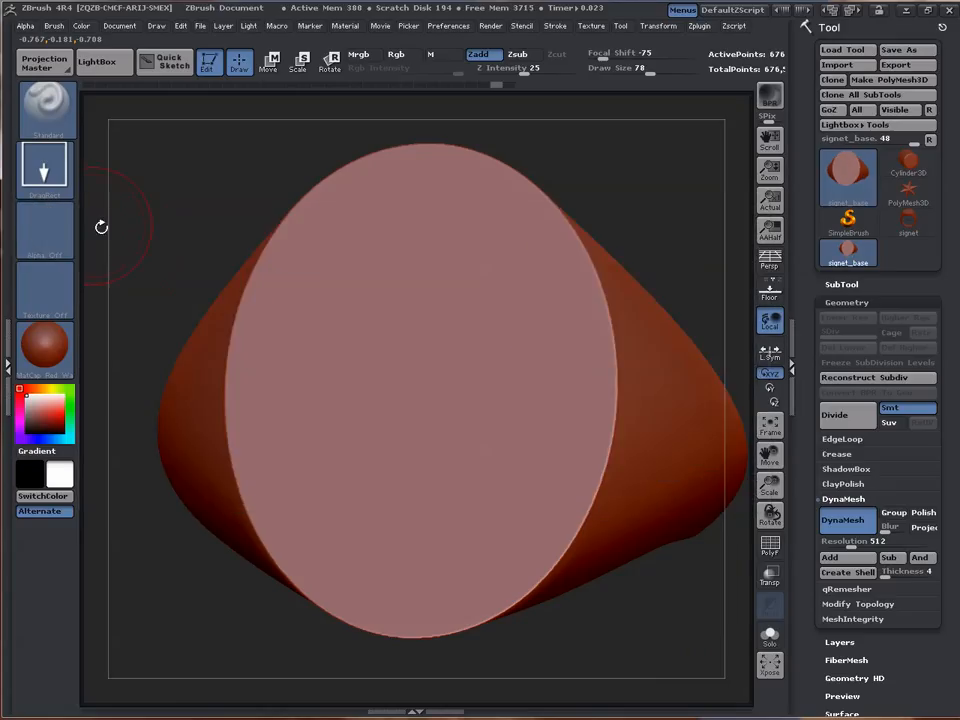
left_click(69, 172)
left_click(244, 183)
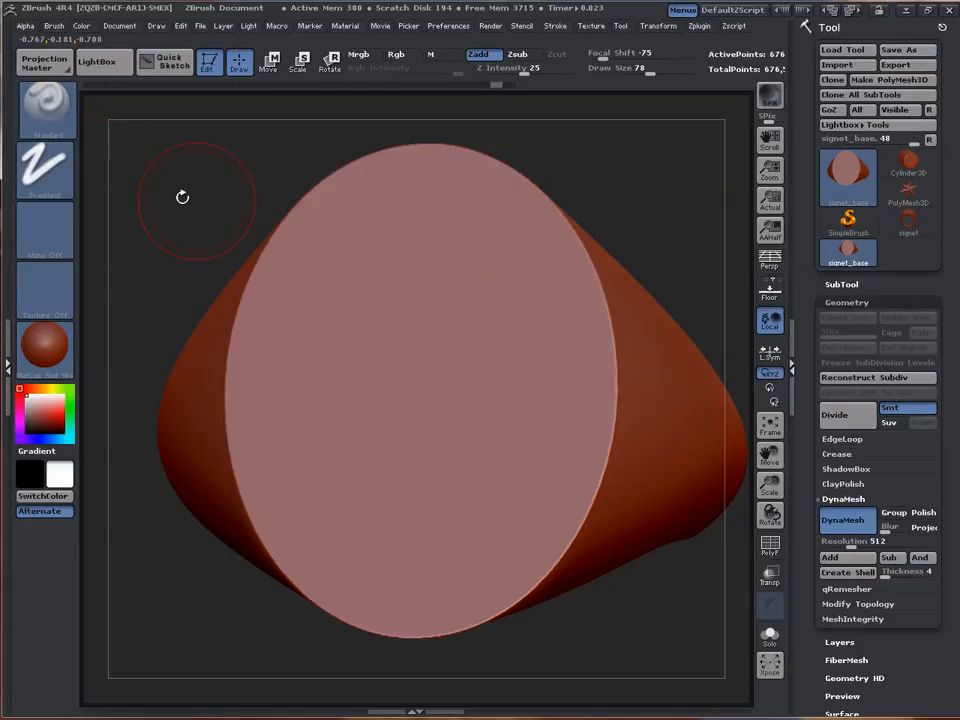
key("w")
left_click_drag(378, 305, 405, 305)
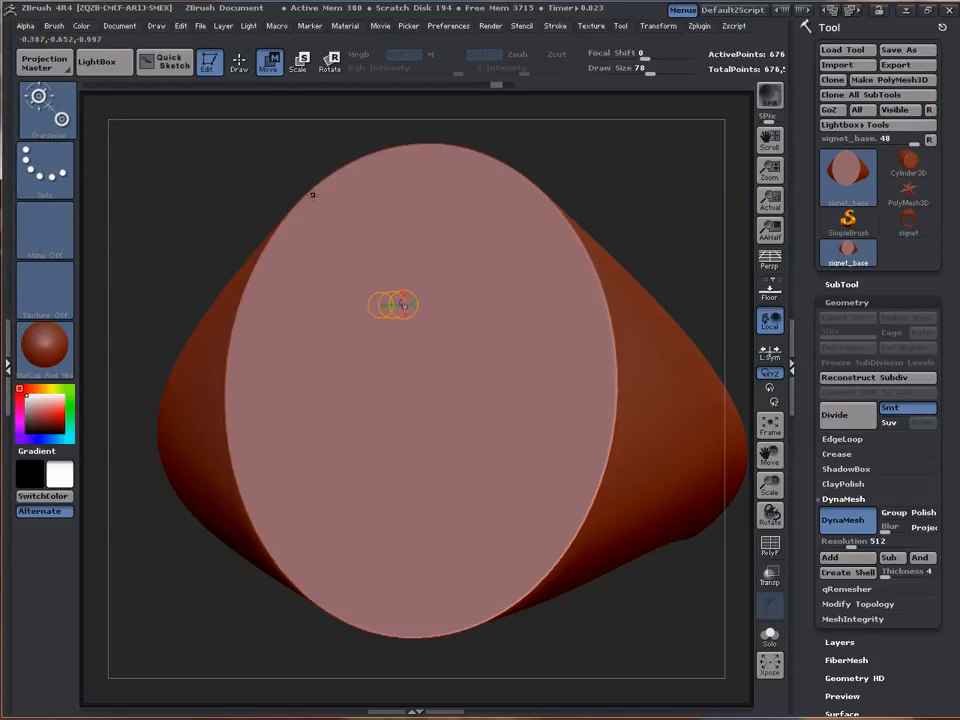
left_click(246, 66)
Set the Standard brush's Draw Size to 31 and its Focal Shift to 0
key("s")
mouse_move(392, 305)
left_mouse_down()
mouse_move(378, 305)
mouse_move(392, 285)
left_mouse_up()
key("s")
left_click_drag(600, 57, 637, 58)
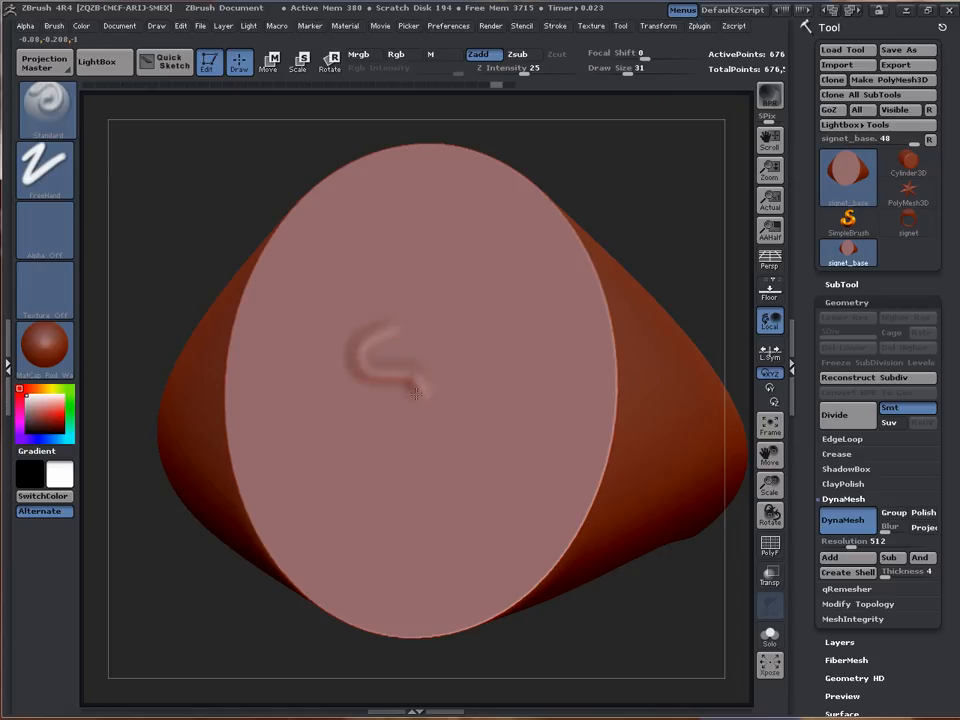
Sculpt winding freehand strokes of varying strength over the signet's oval face, undoing the first attempt
mouse_move(389, 406)
left_mouse_down()
mouse_move(335, 412)
mouse_move(340, 452)
mouse_move(423, 453)
mouse_move(405, 478)
mouse_move(340, 490)
mouse_move(312, 515)
mouse_move(388, 532)
mouse_move(490, 506)
mouse_move(525, 470)
mouse_move(512, 384)
mouse_move(459, 346)
mouse_move(494, 284)
mouse_move(406, 288)
left_mouse_up()
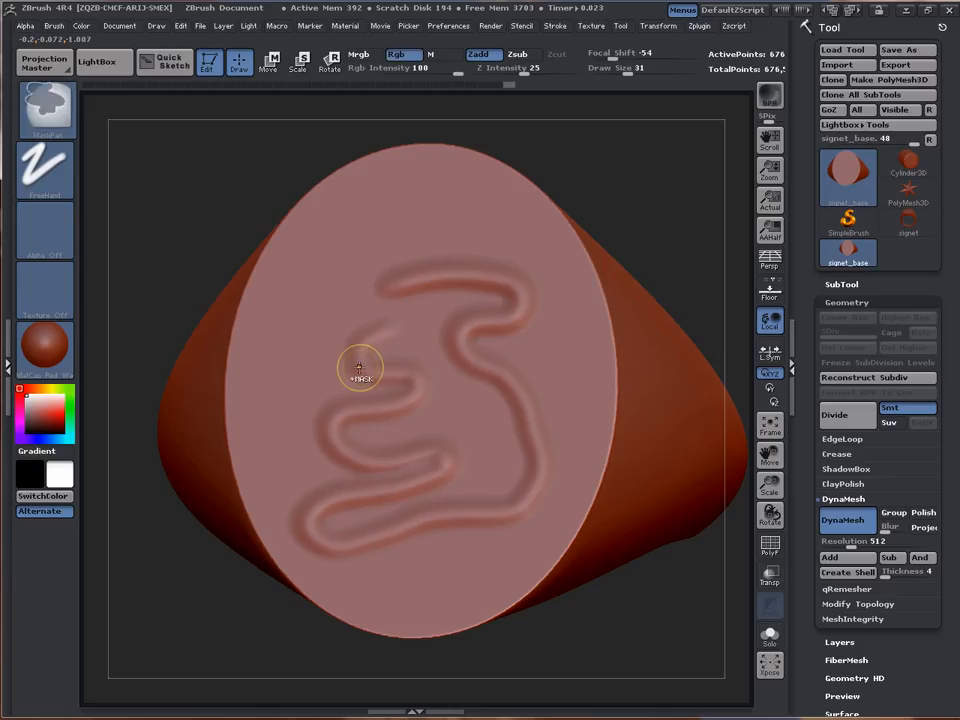
key("ctrl+z")
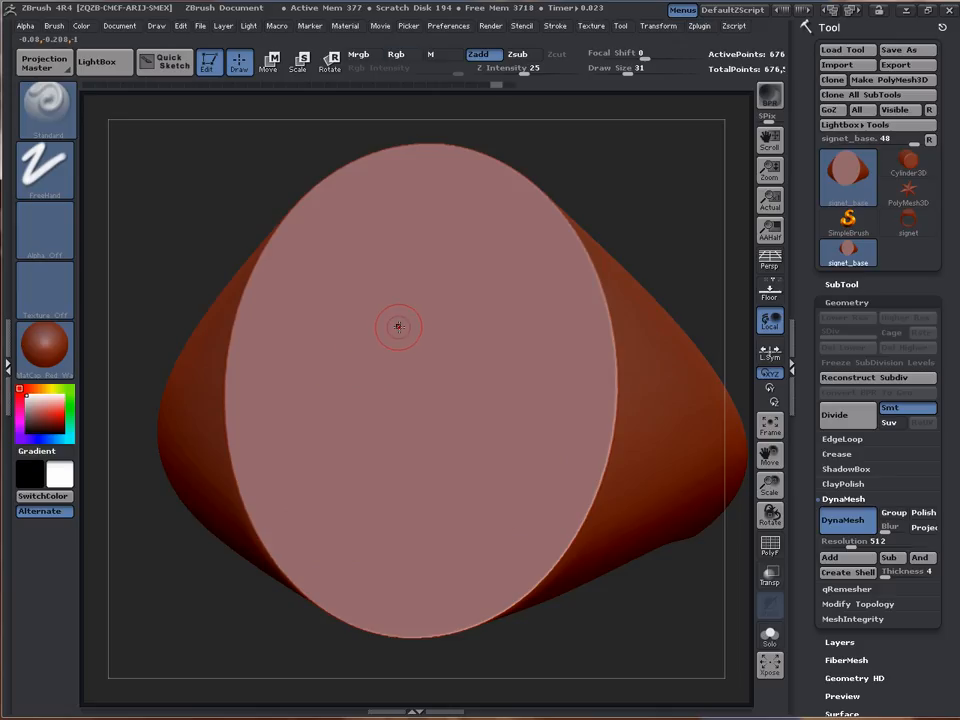
mouse_move(380, 287)
left_mouse_down()
mouse_move(328, 346)
mouse_move(371, 386)
mouse_move(452, 395)
mouse_move(345, 430)
mouse_move(330, 488)
mouse_move(403, 487)
left_mouse_up()
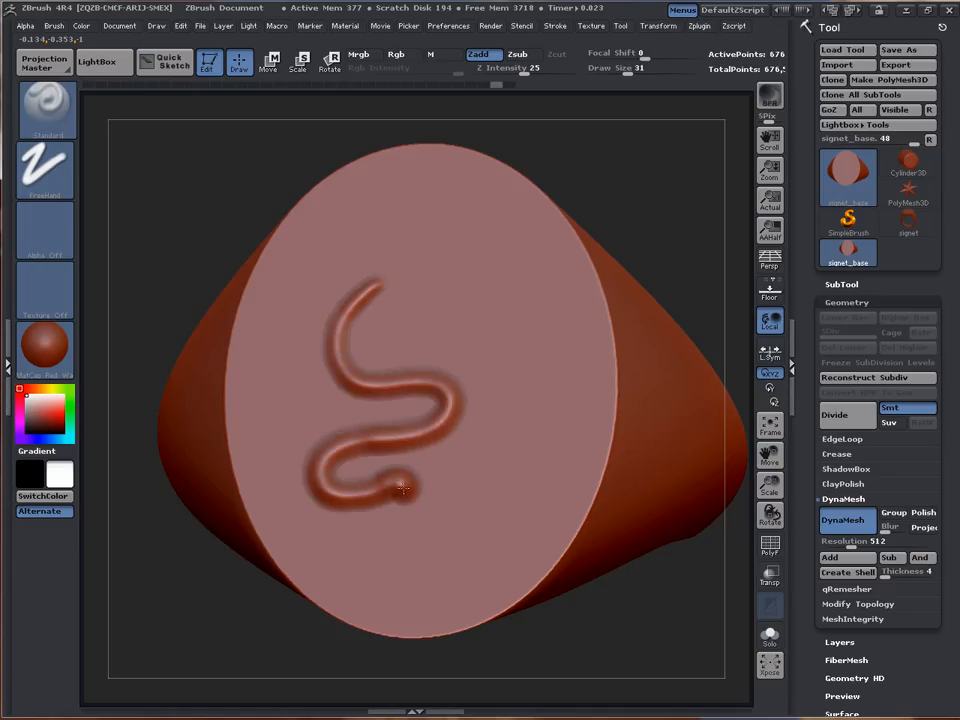
mouse_move(390, 484)
left_mouse_down()
mouse_move(352, 494)
mouse_move(320, 476)
mouse_move(357, 448)
mouse_move(448, 418)
mouse_move(452, 398)
mouse_move(383, 383)
left_mouse_up()
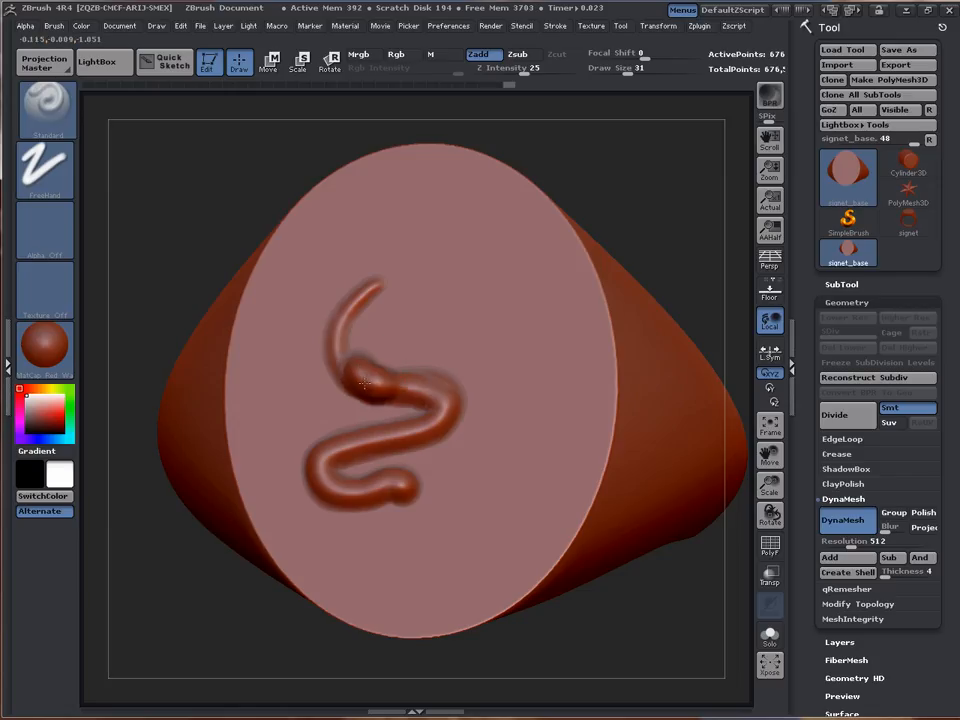
left_click_drag(468, 270, 462, 284)
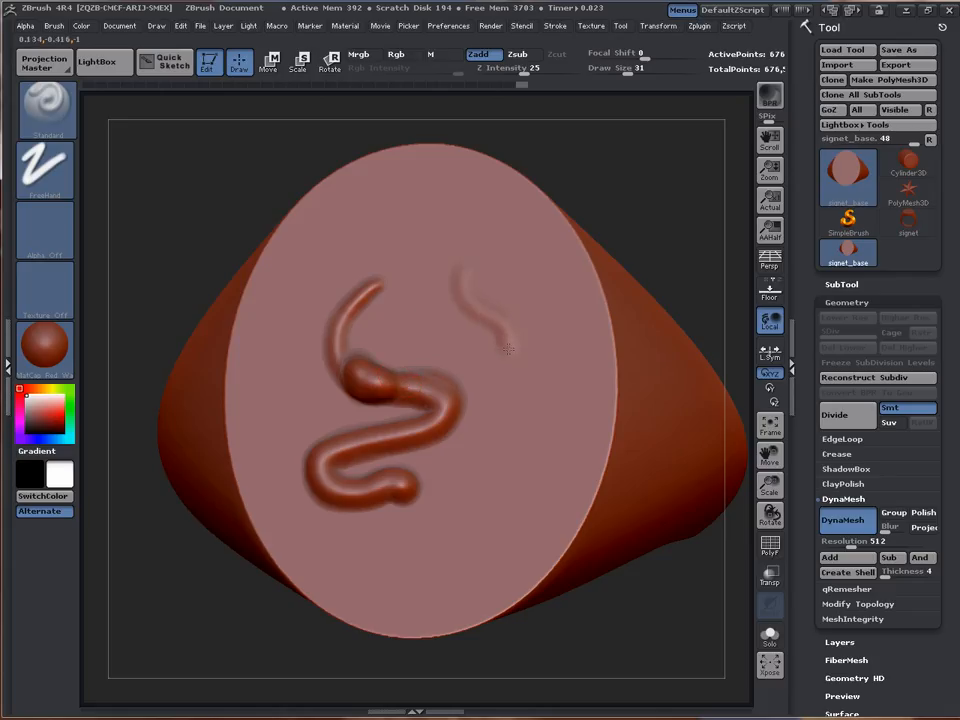
mouse_move(445, 341)
left_mouse_down()
mouse_move(434, 273)
mouse_move(524, 322)
mouse_move(458, 482)
mouse_move(387, 509)
mouse_move(330, 582)
mouse_move(436, 540)
mouse_move(503, 393)
mouse_move(565, 404)
mouse_move(530, 478)
mouse_move(460, 532)
mouse_move(381, 557)
mouse_move(341, 569)
mouse_move(328, 541)
left_mouse_up()
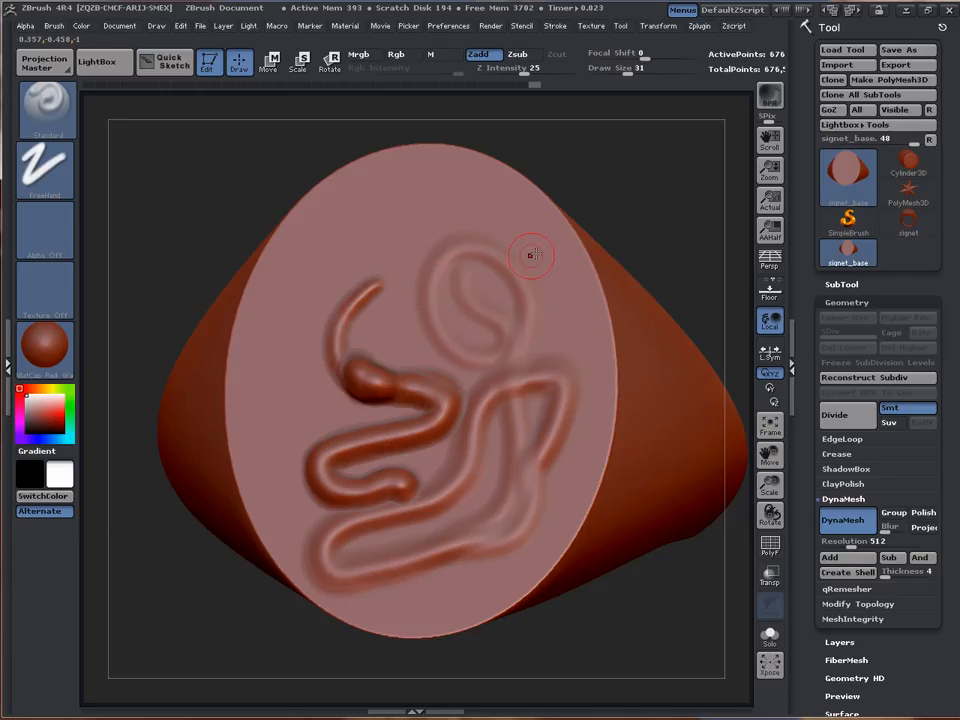
left_click_drag(342, 335, 388, 278)
Undo all the freehand strokes to restore the plain oval face
mouse_move(150, 388)
left_mouse_down()
mouse_move(184, 574)
mouse_move(210, 481)
mouse_move(186, 533)
mouse_move(204, 536)
left_mouse_up()
key("ctrl+z")
key("ctrl+z")
key("ctrl+z")
key("ctrl+z")
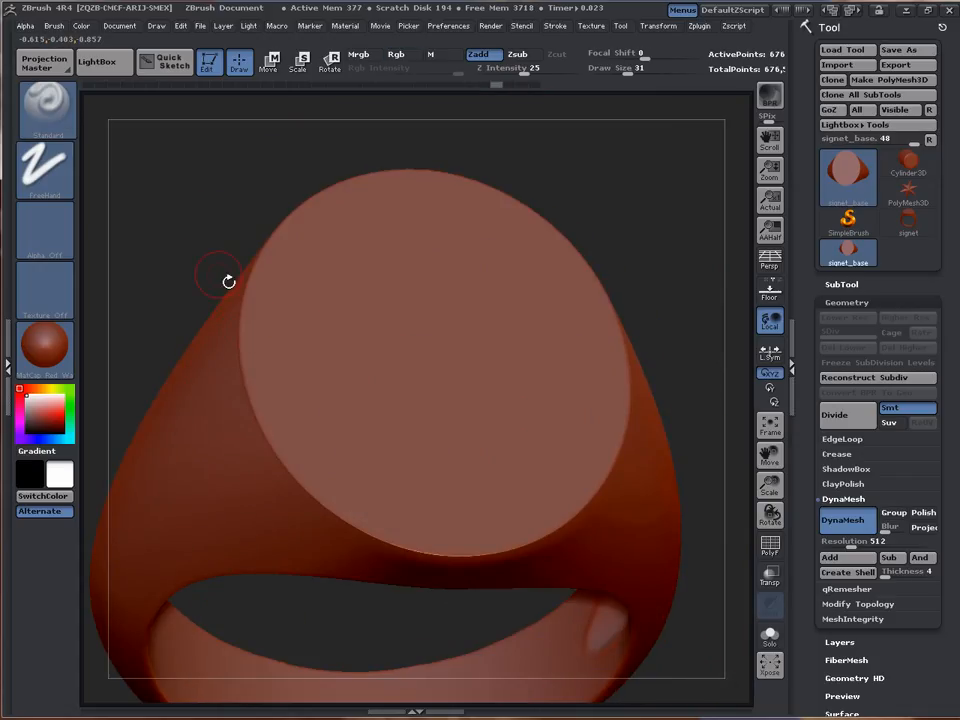
Try to import the Deer_Alpha image from the Deer_Head folder as a brush alpha
left_click_drag(228, 282, 79, 246)
left_click(42, 245)
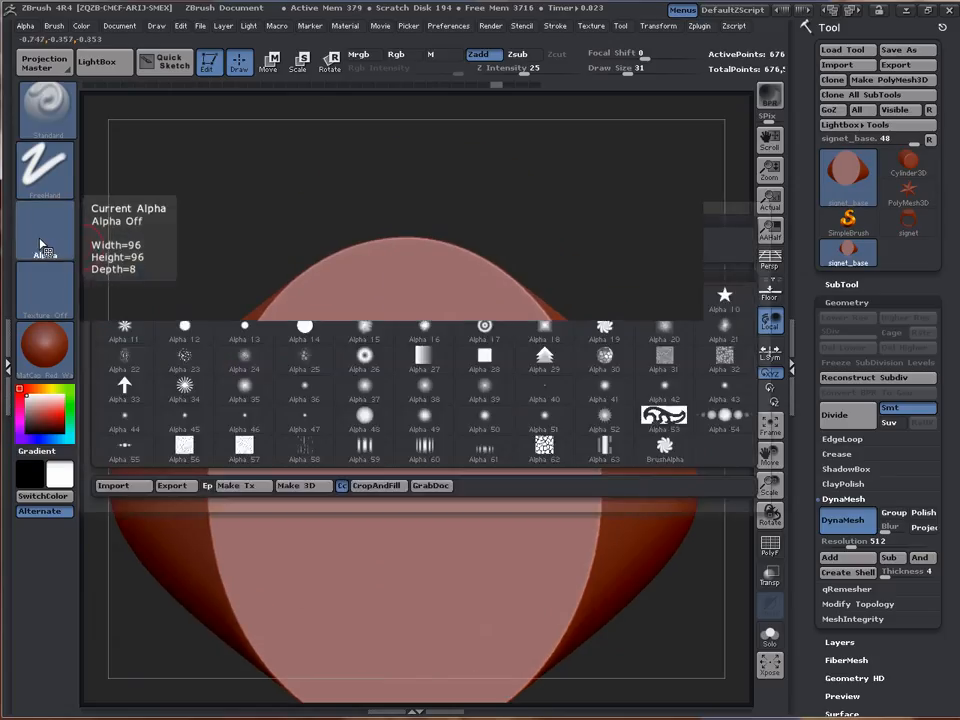
left_click(45, 244)
left_click(42, 235)
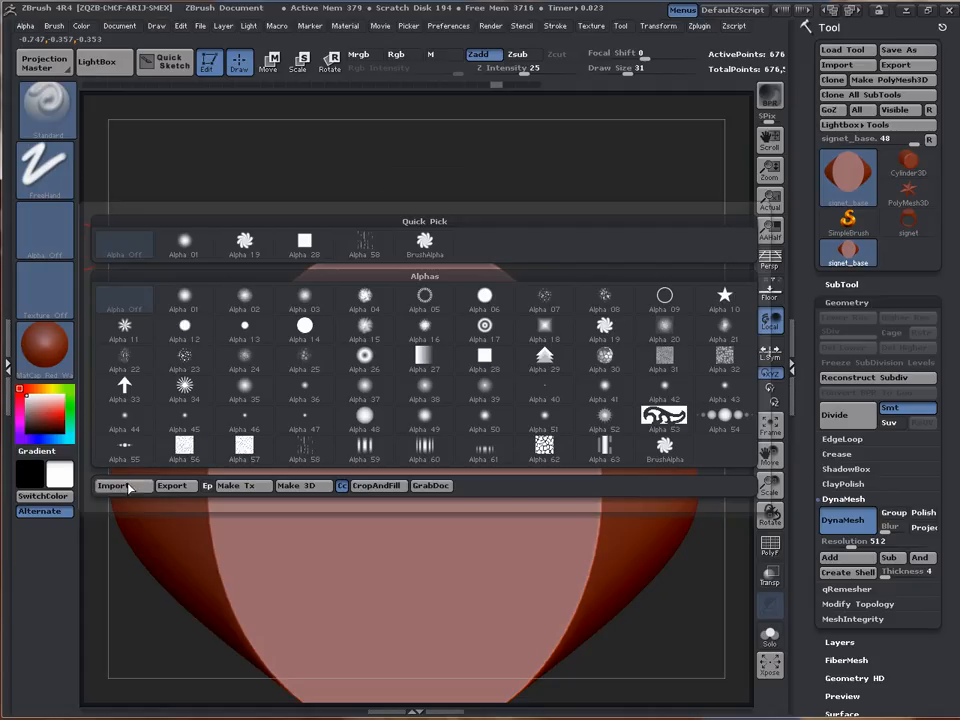
left_click(115, 486)
mouse_move(137, 455)
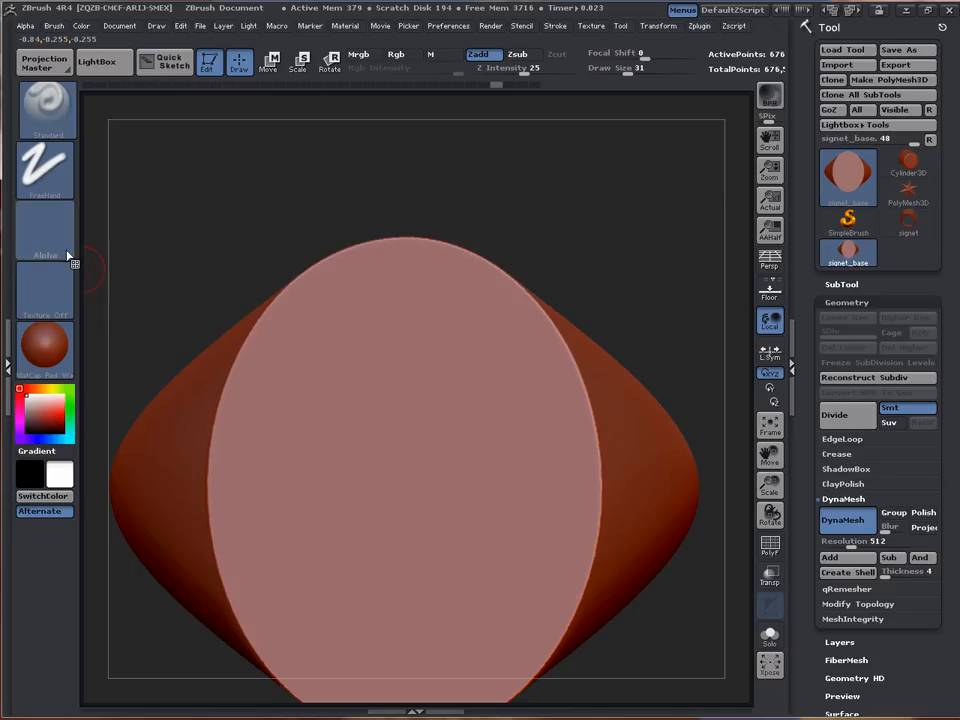
left_click(51, 251)
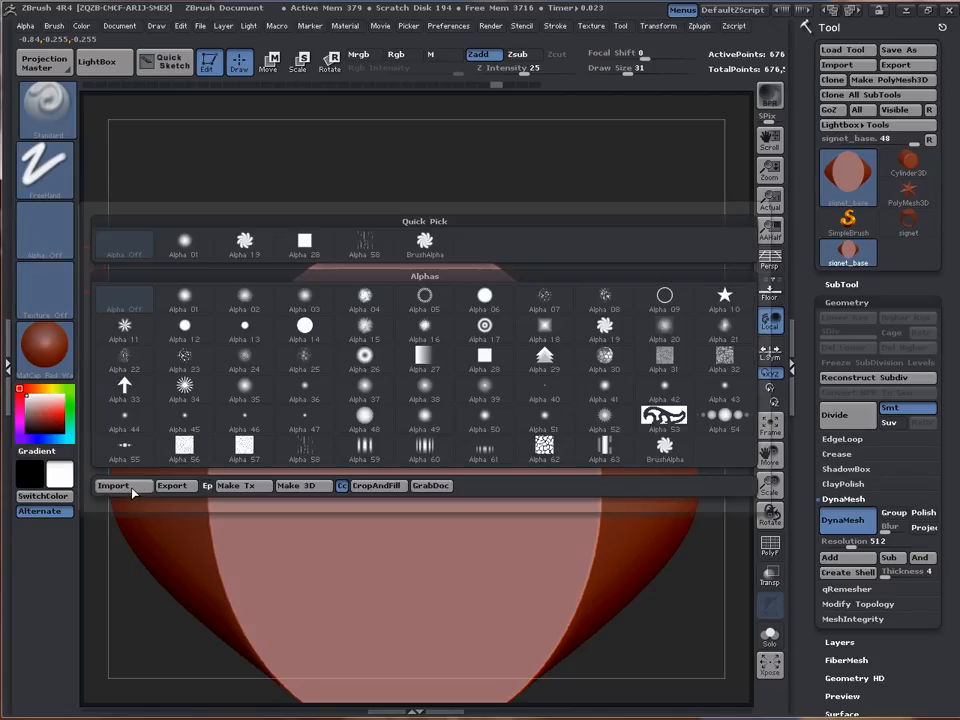
left_click(132, 490)
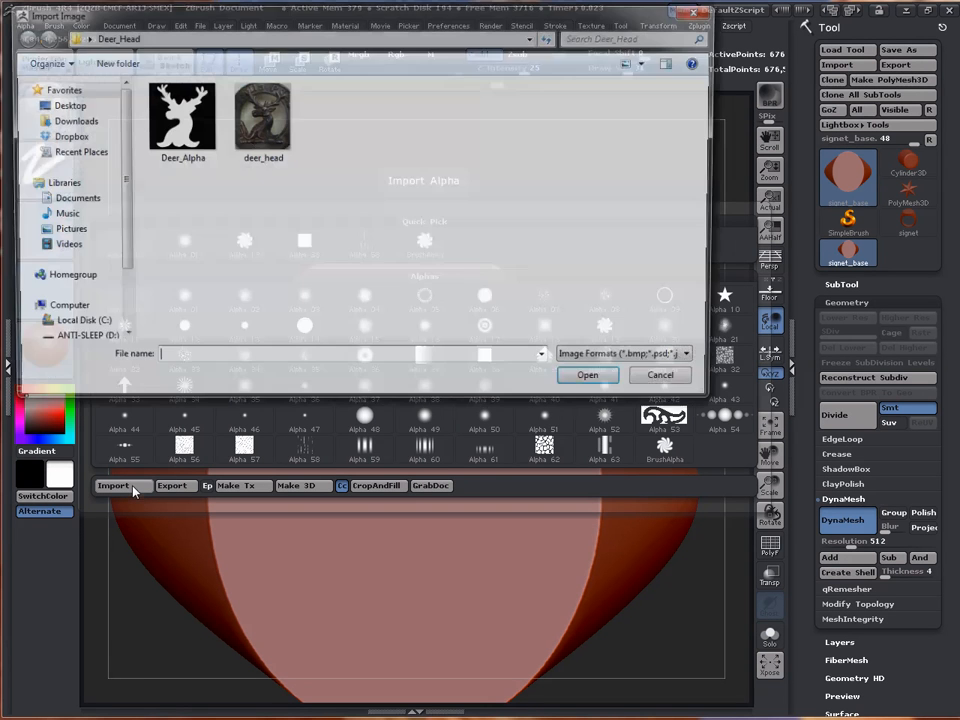
double_click(170, 120)
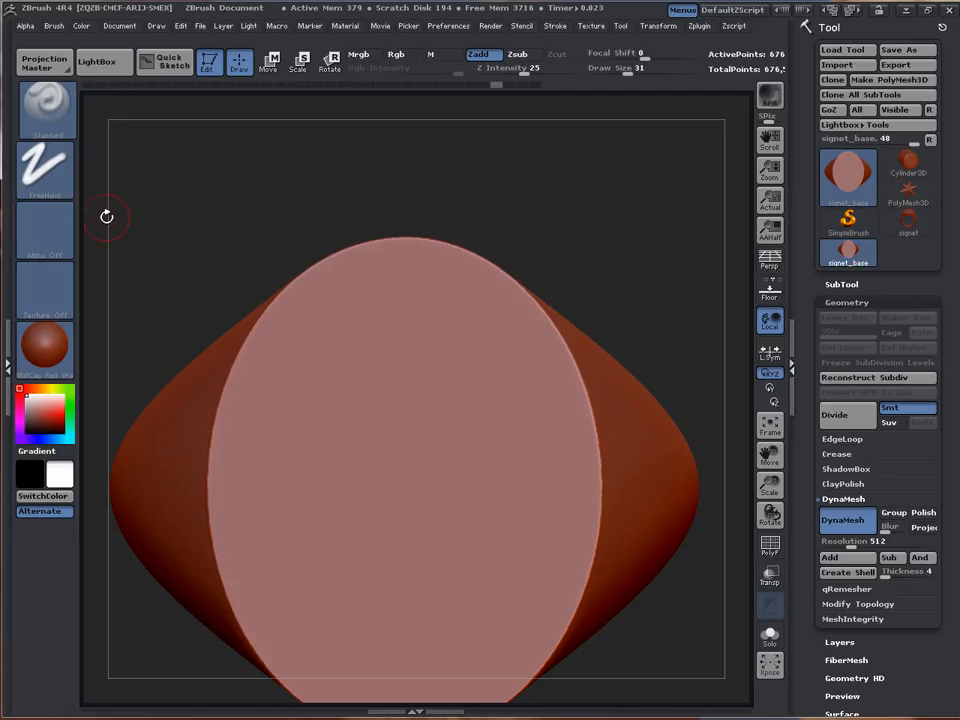
left_click(46, 240)
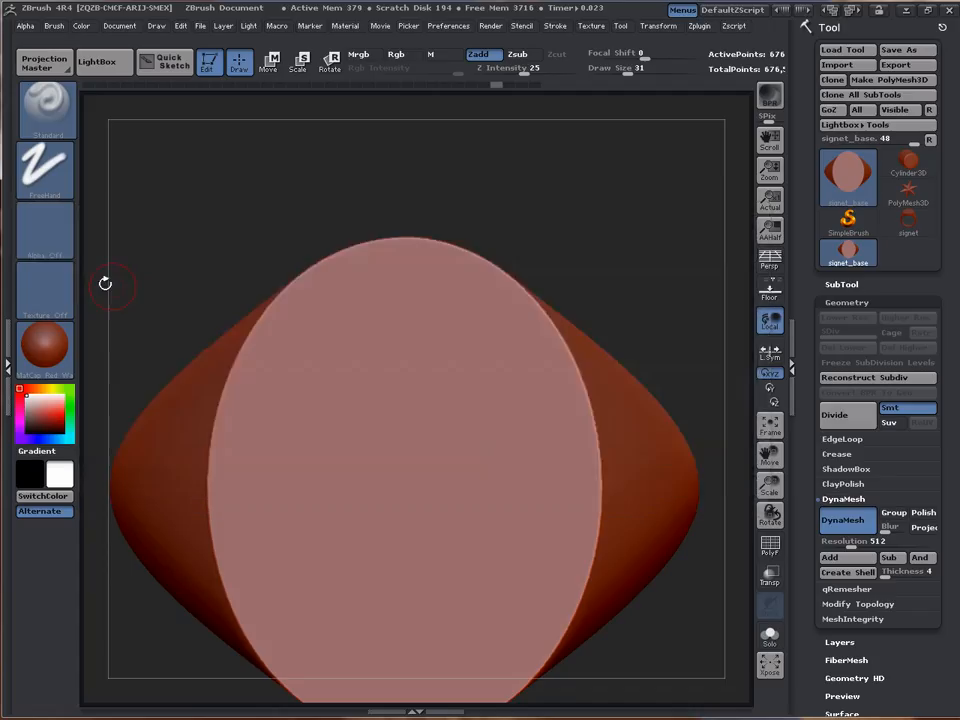
Try again to import the Deer_Alpha image from the Deer_Head folder as the brush alpha, checking the supported image formats
left_click(50, 240)
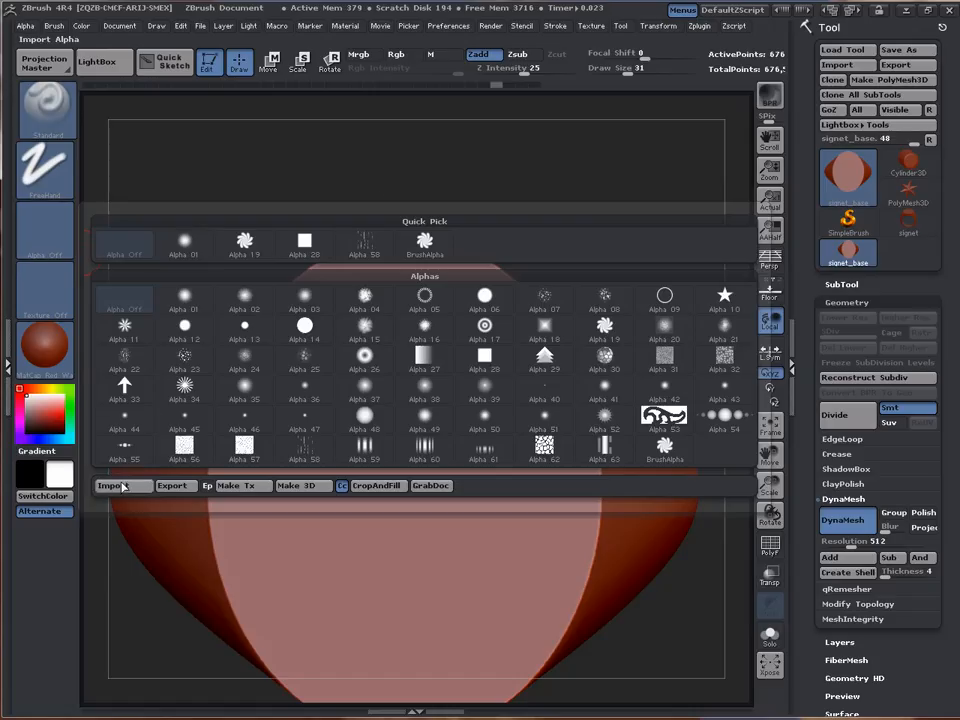
left_click(118, 485)
left_click(181, 131)
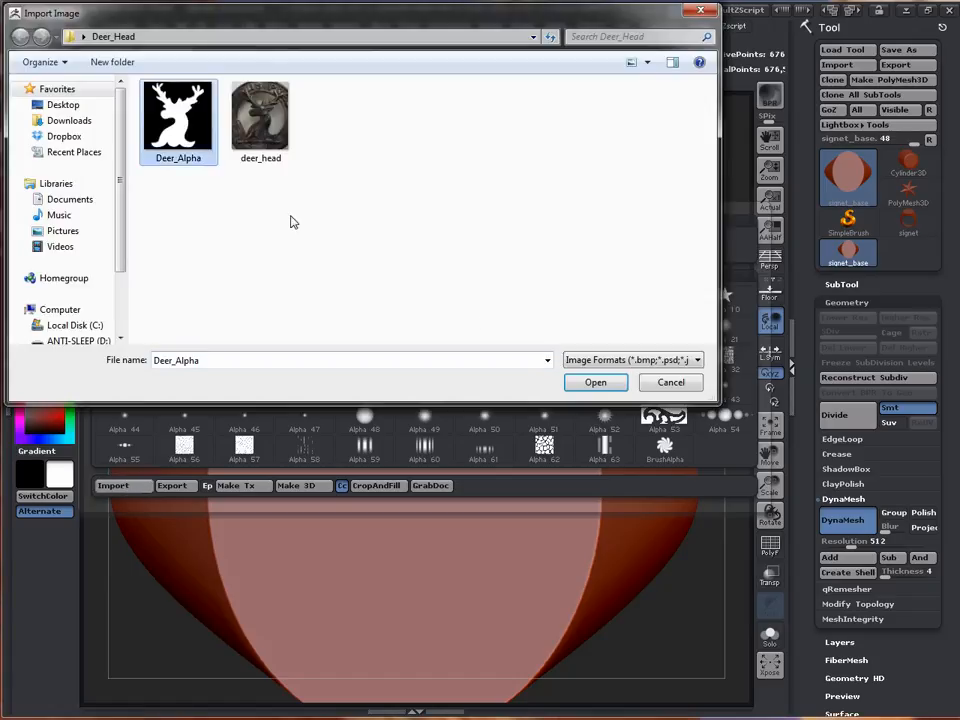
left_click(603, 360)
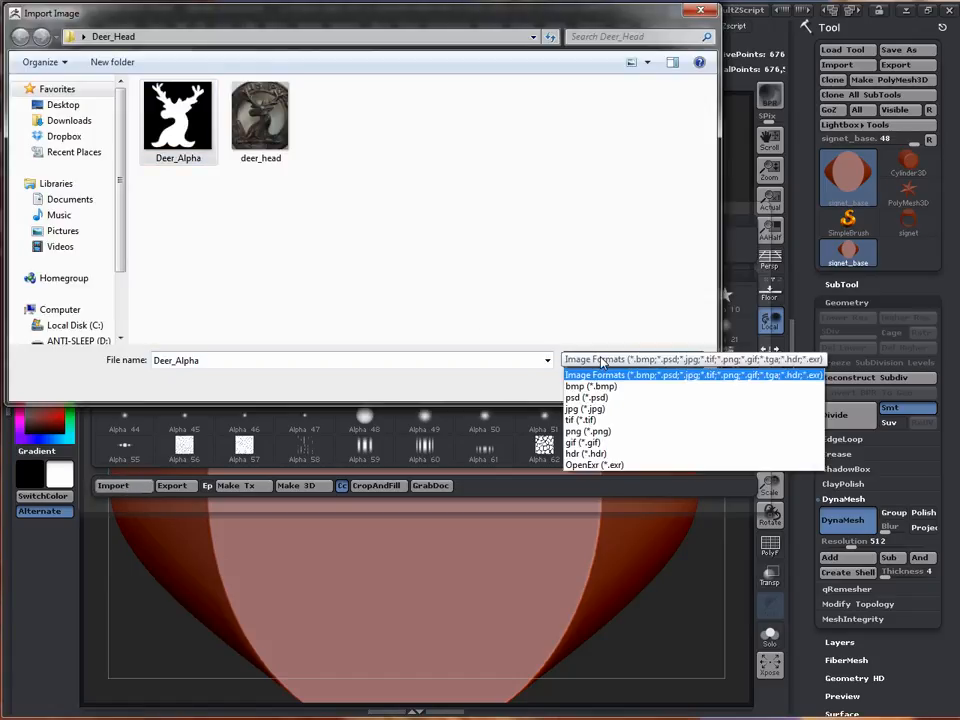
left_click(600, 358)
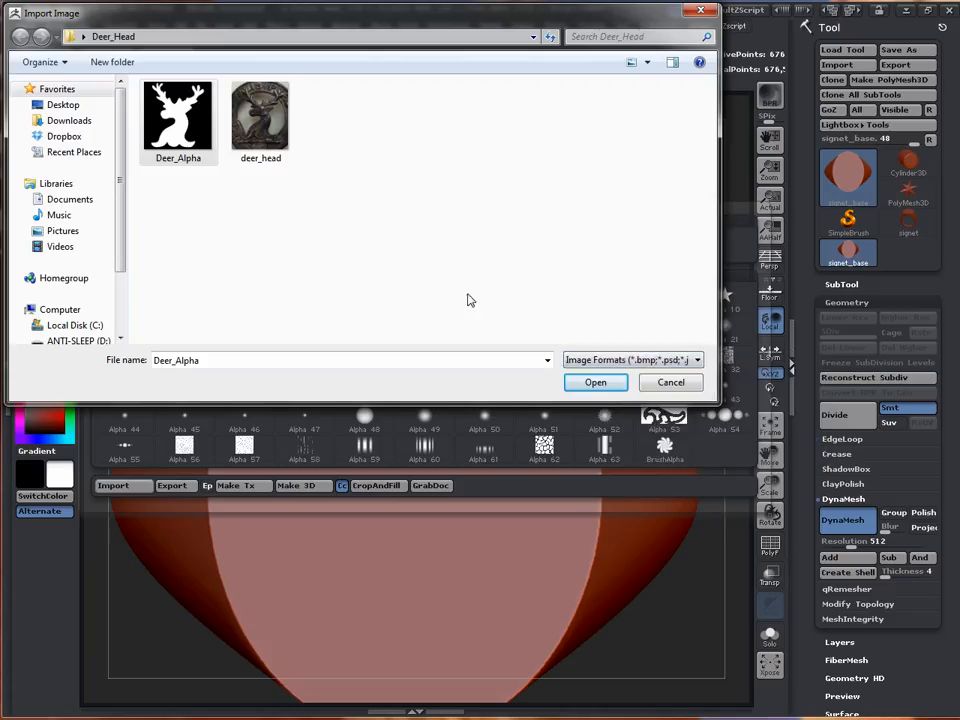
left_click(594, 381)
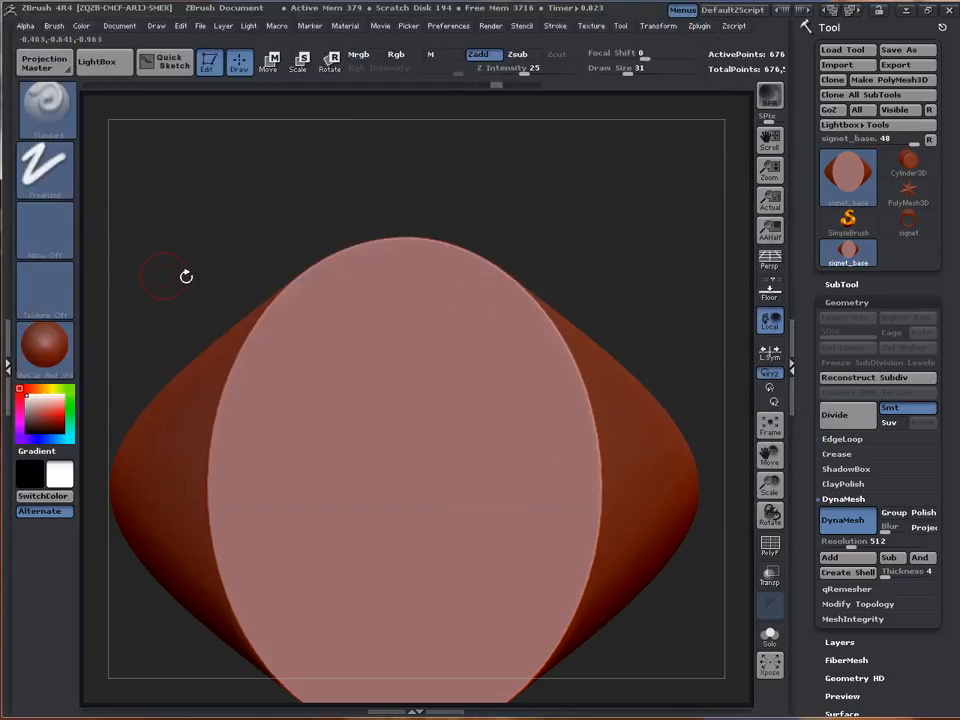
left_click(47, 245)
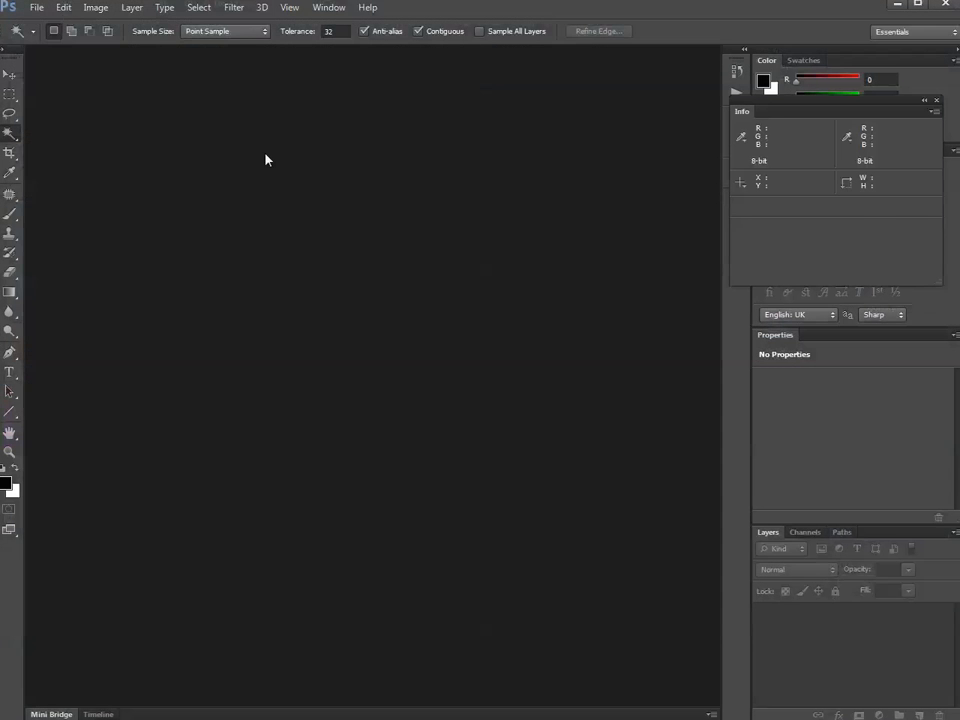
Switch to Photoshop and open Deer_Alpha.png
left_click(36, 7)
left_click(54, 38)
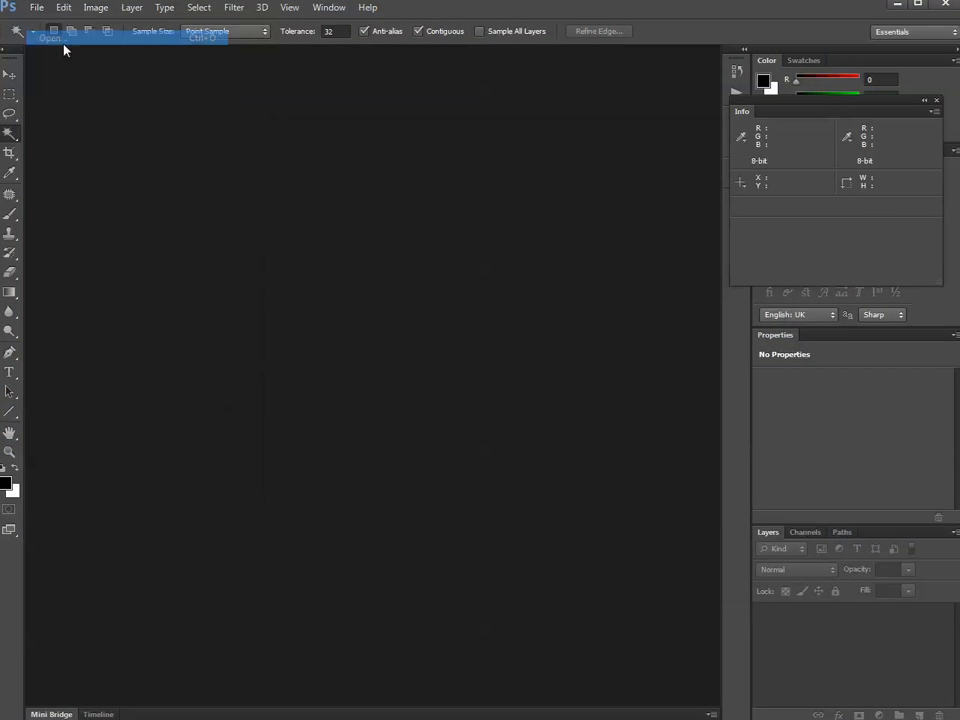
double_click(386, 212)
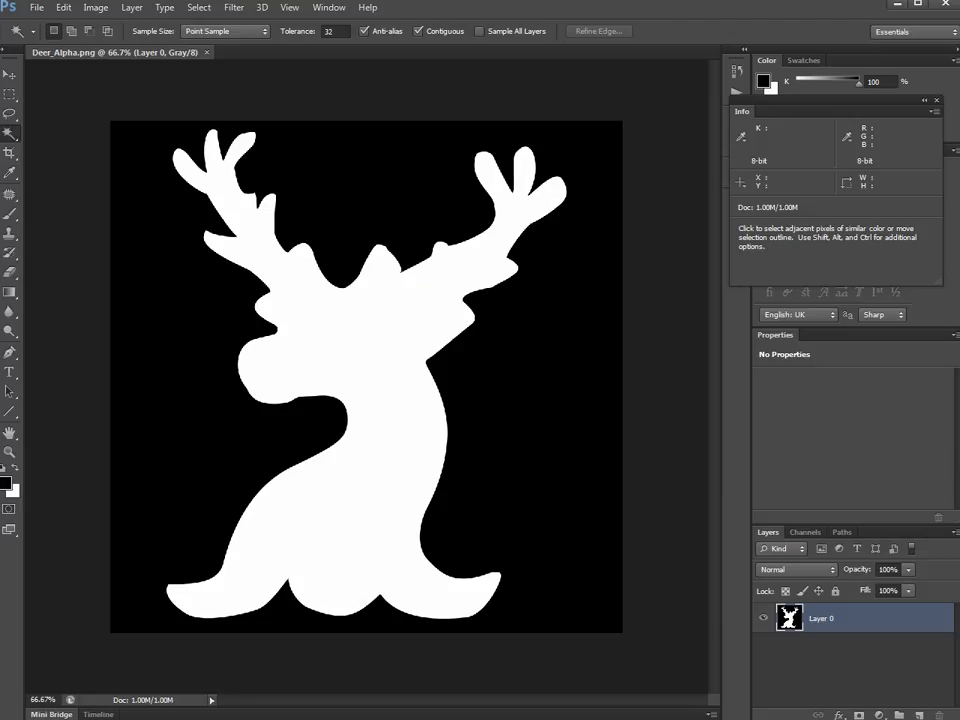
Convert the deer image from grayscale to RGB Color mode
left_click(96, 9)
mouse_move(112, 24)
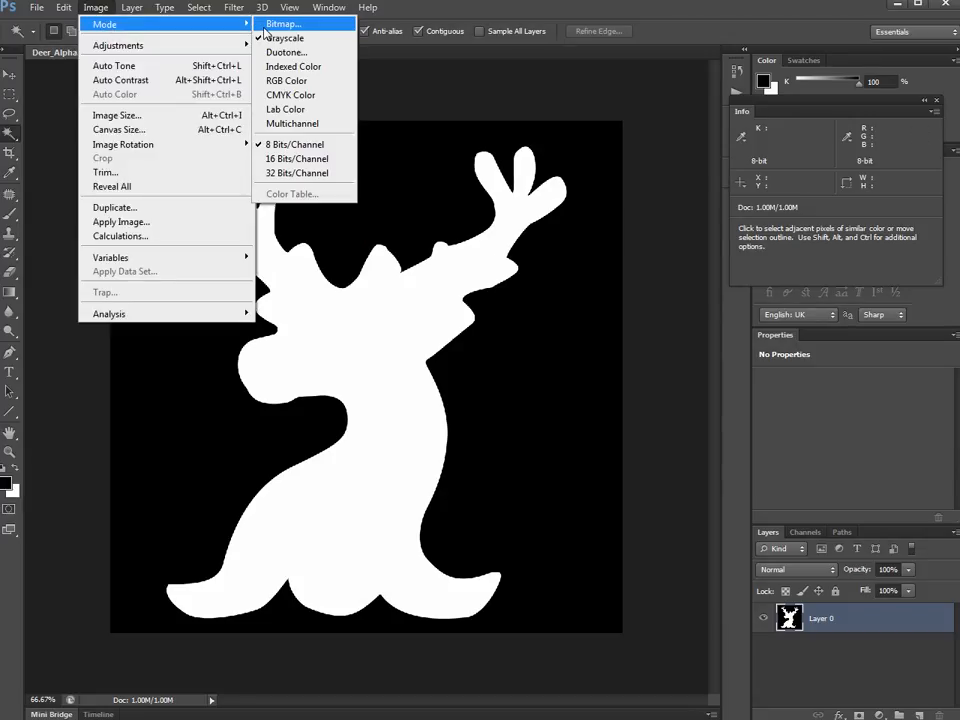
left_click(300, 80)
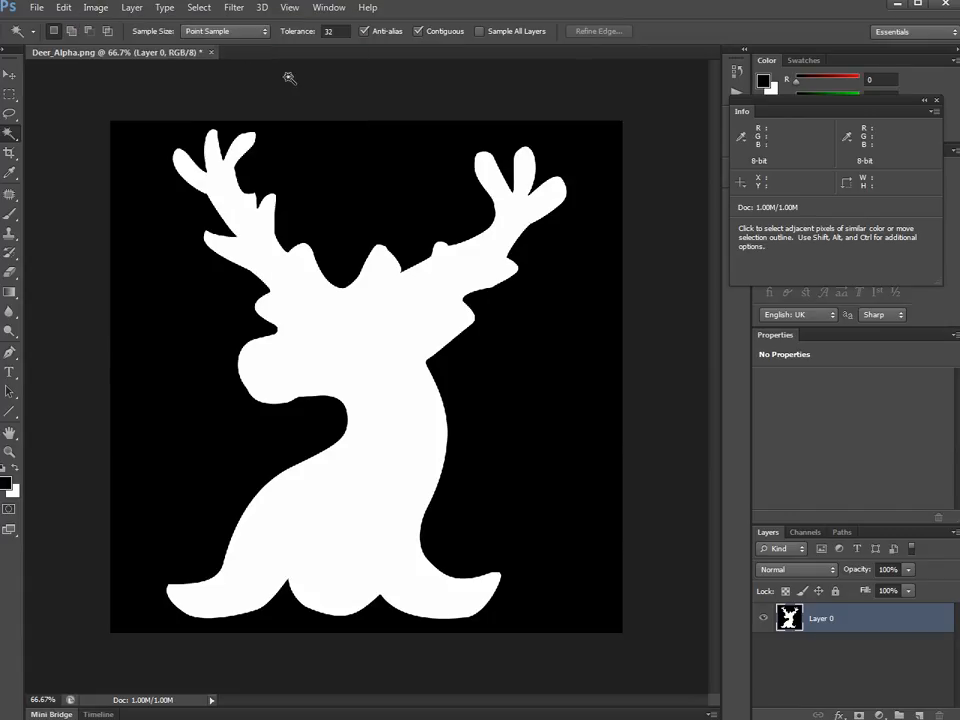
Save the converted image as a PNG copy named Deer_Alpha_RGB in the Deer_Head folder
key("ctrl+s")
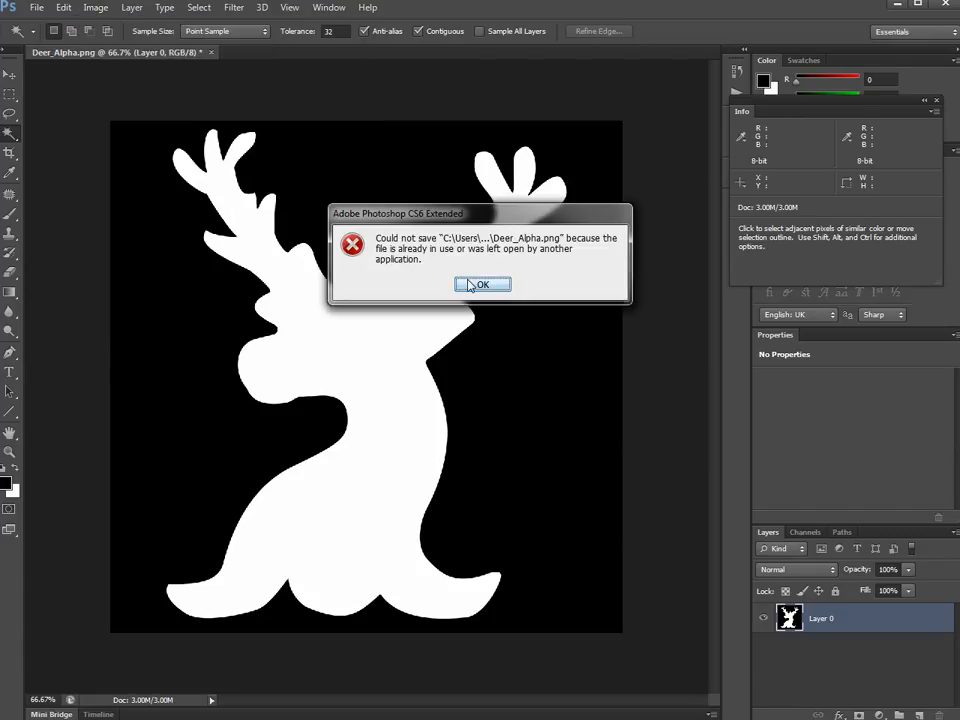
left_click(472, 285)
left_click(36, 7)
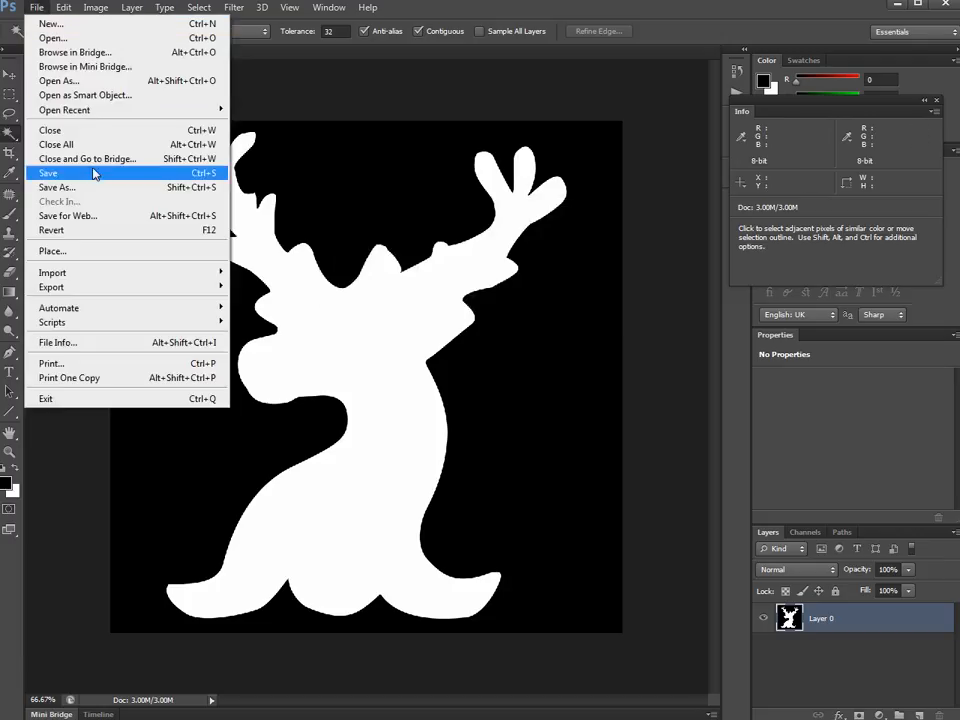
left_click(98, 186)
left_click(382, 254)
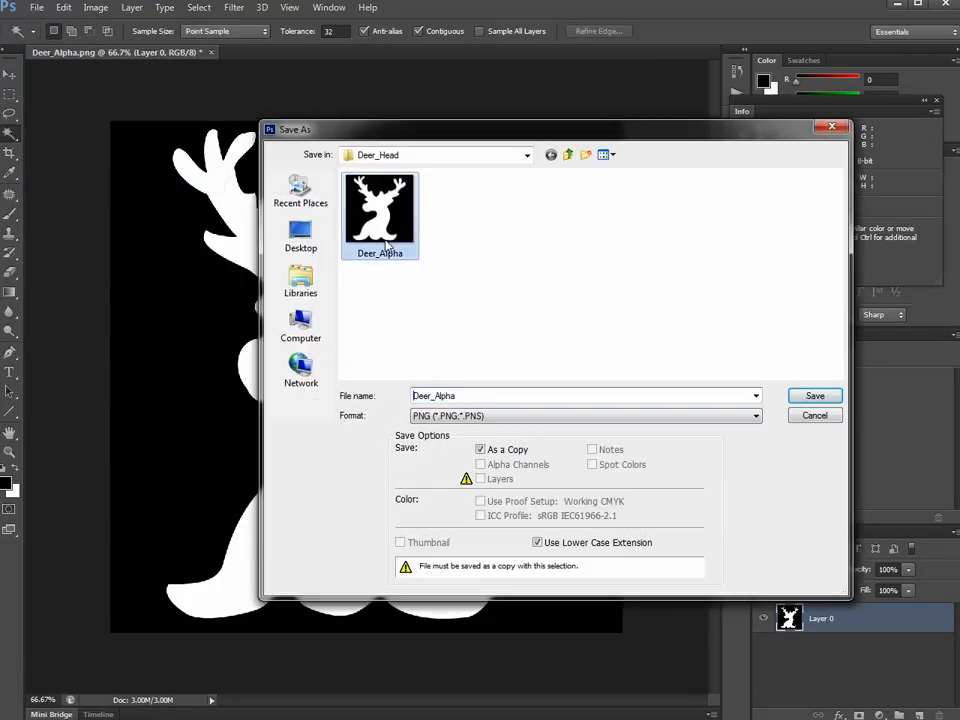
left_click(503, 396)
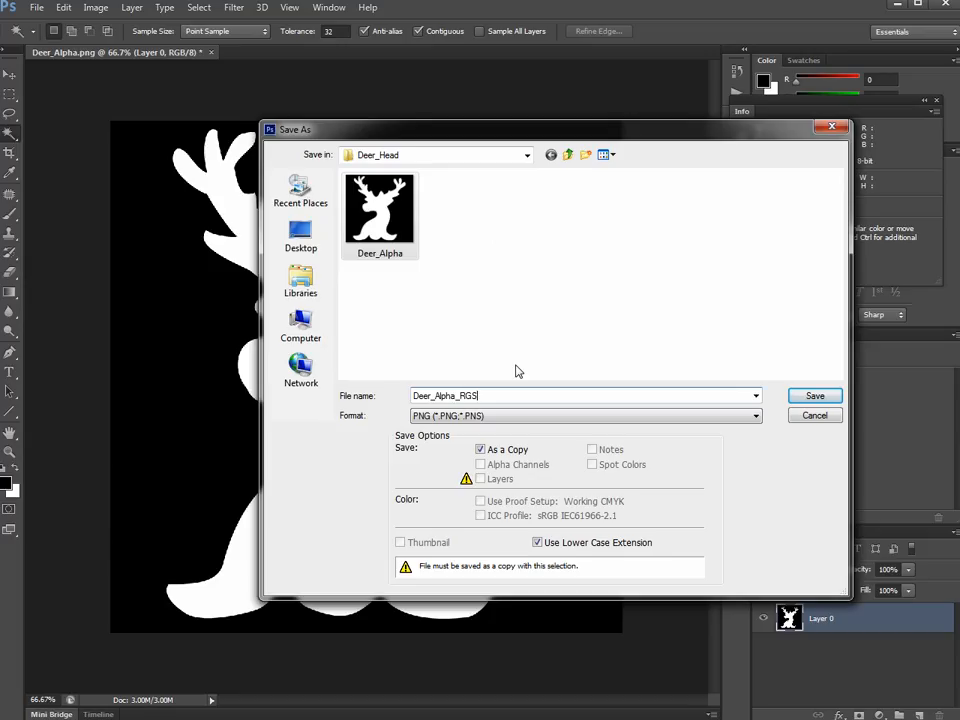
key("Return")
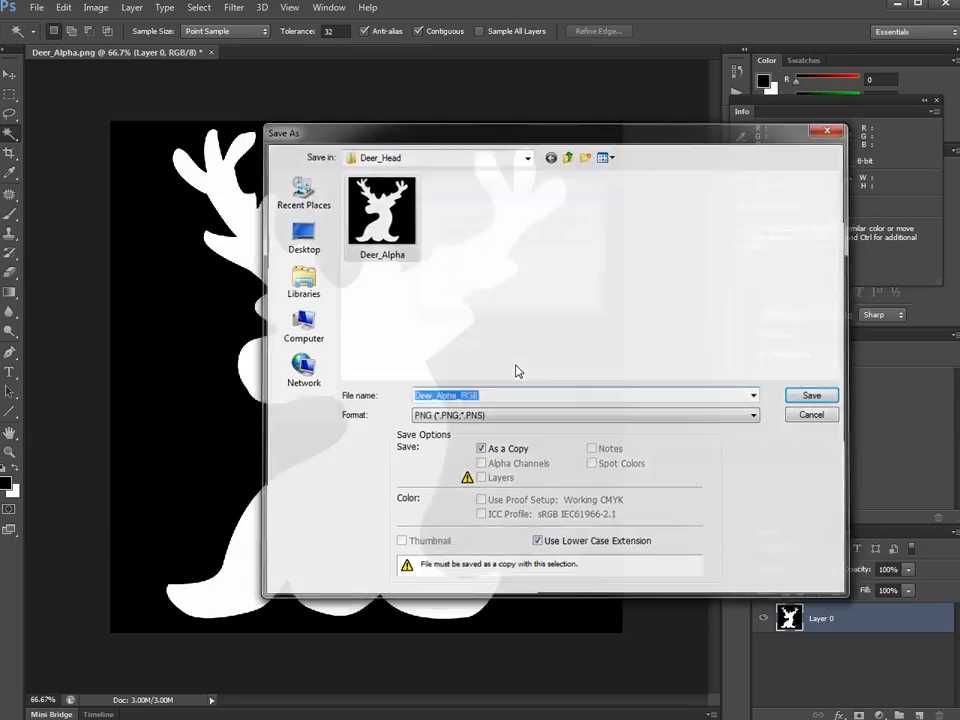
left_click(578, 220)
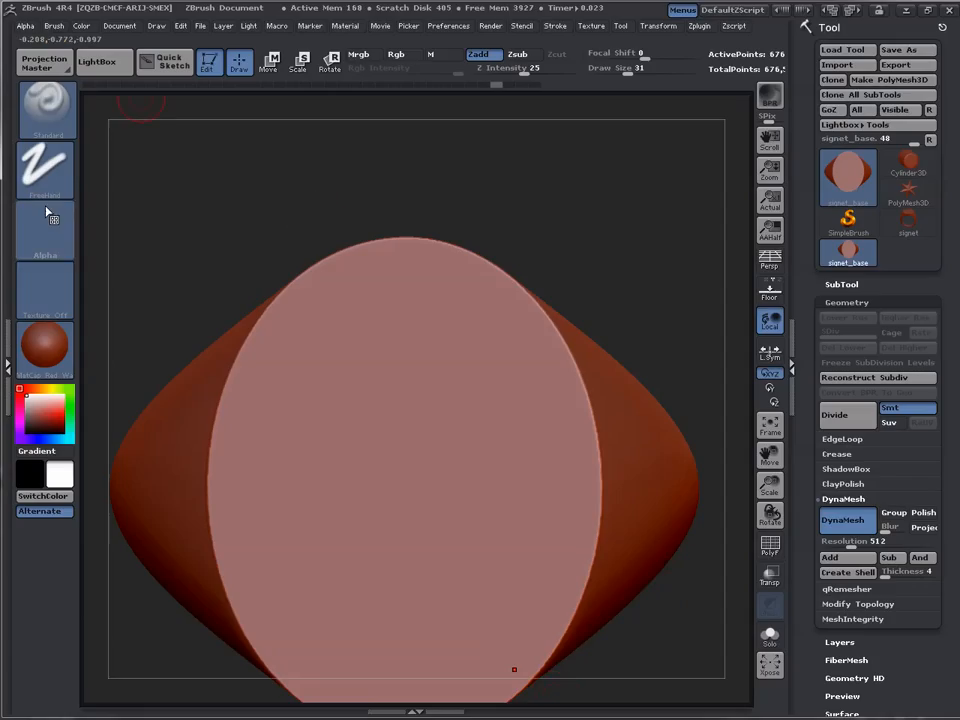
Switch back to ZBrush and try to import Deer_Alpha_RGB as the brush alpha
left_click(57, 221)
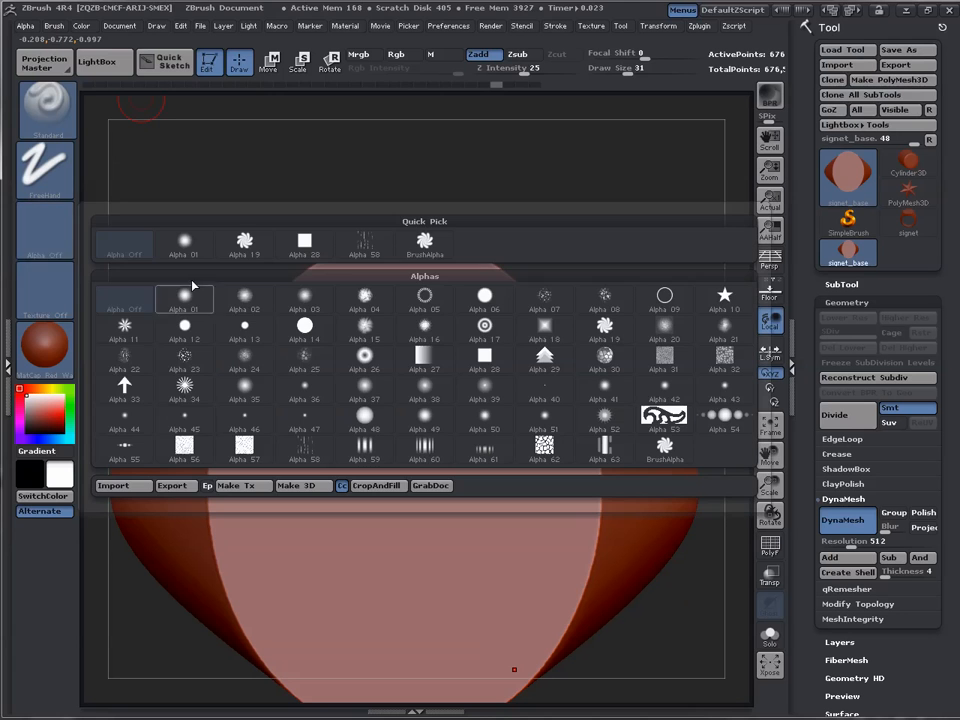
left_click(113, 485)
double_click(259, 118)
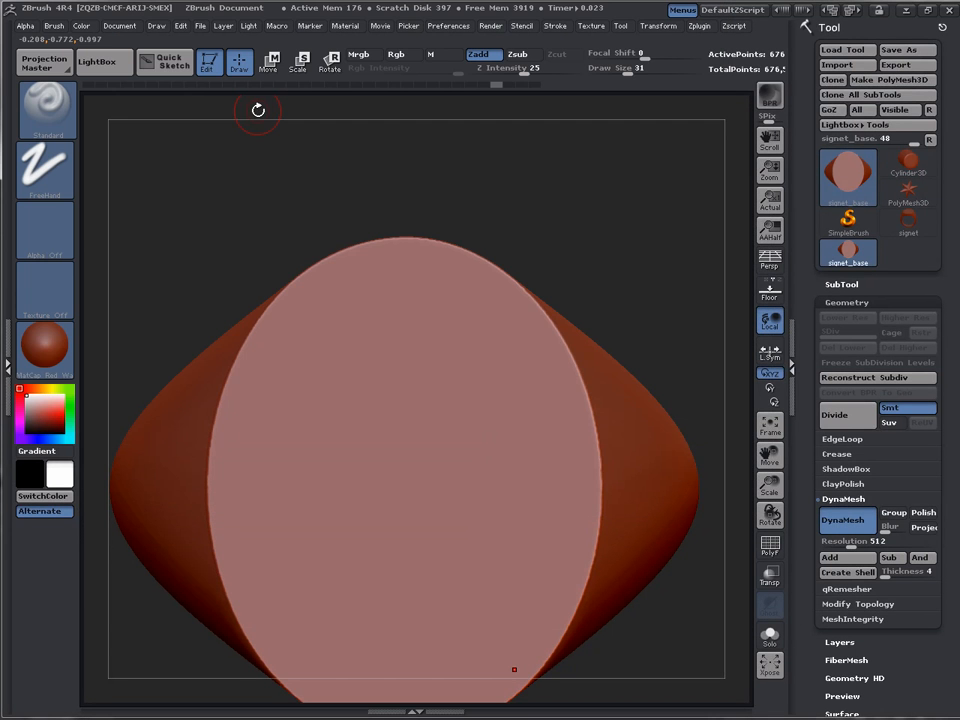
left_click(60, 238)
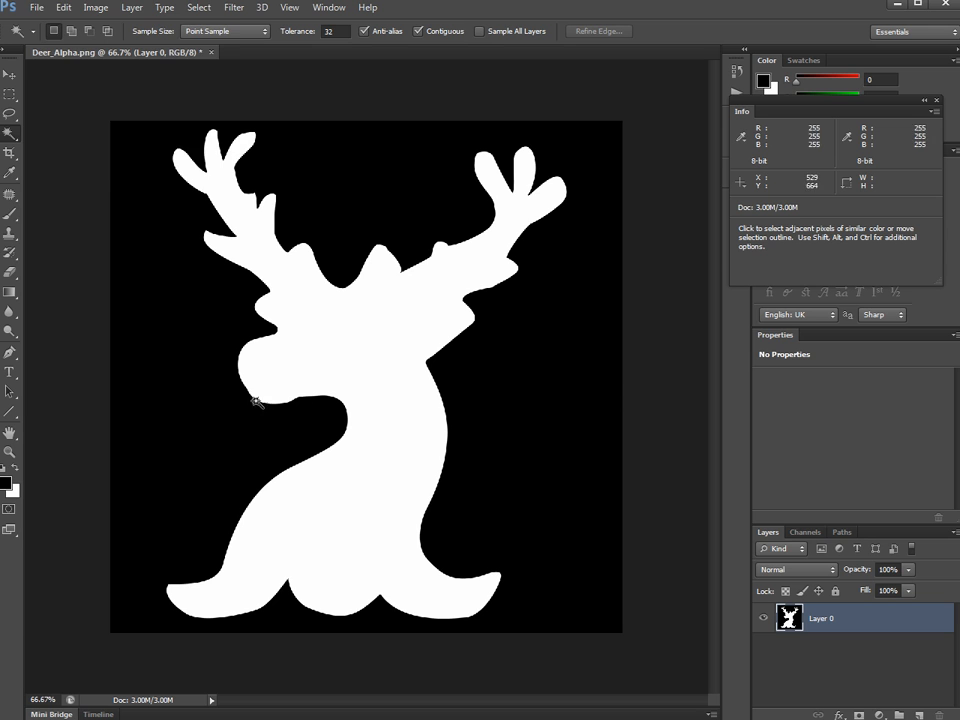
Return to Photoshop and save the deer image as a JPEG copy named Deer_Alpha in the Deer_Head folder
left_click(44, 10)
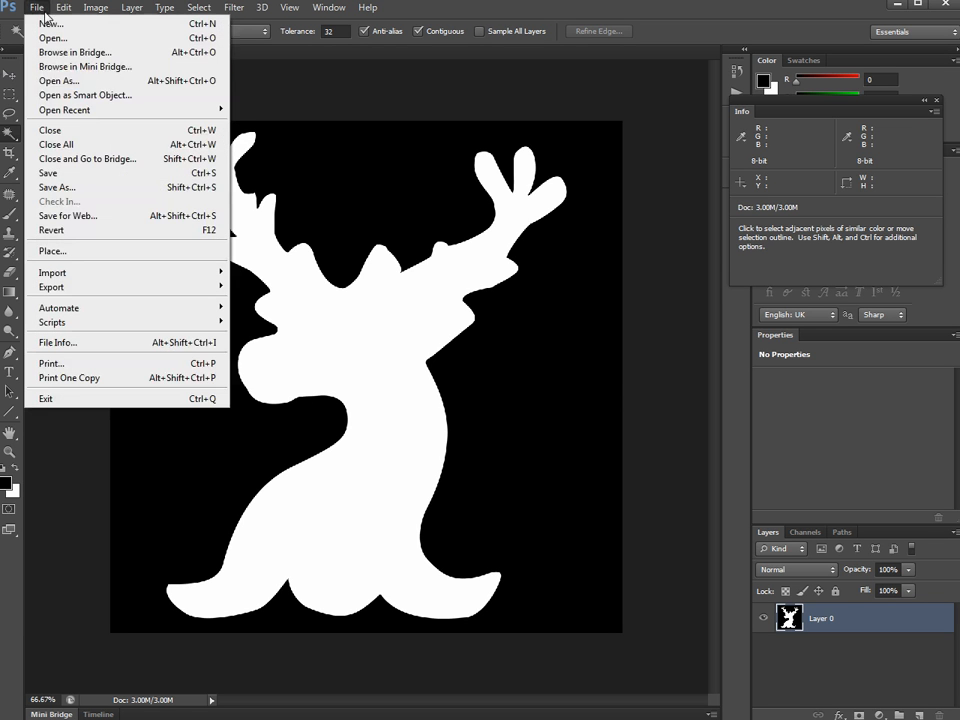
left_click(84, 189)
left_click(447, 416)
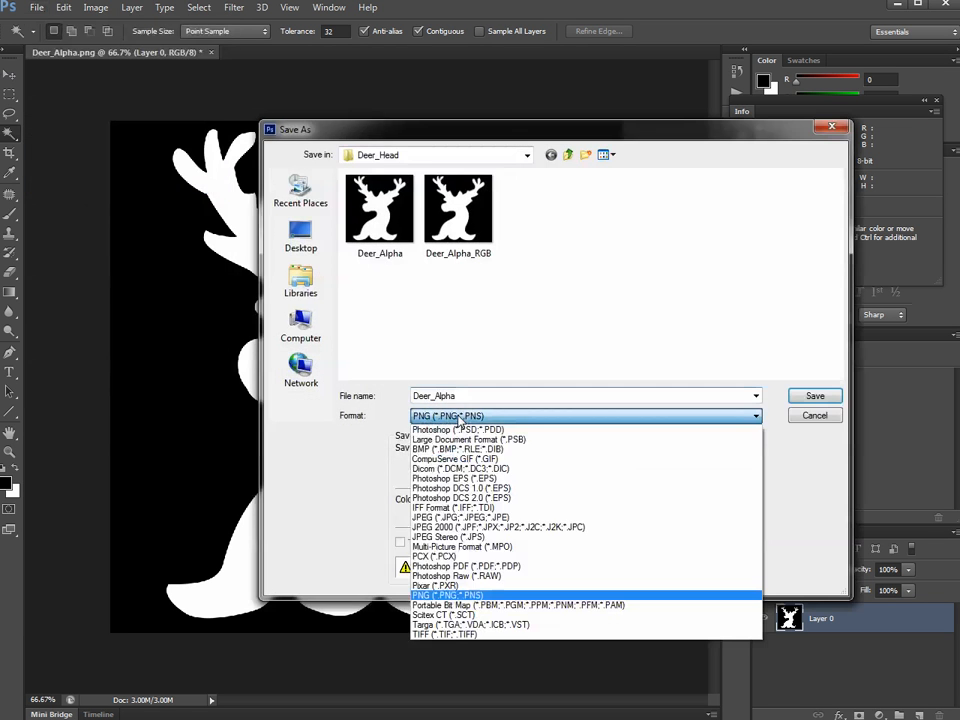
left_click(460, 517)
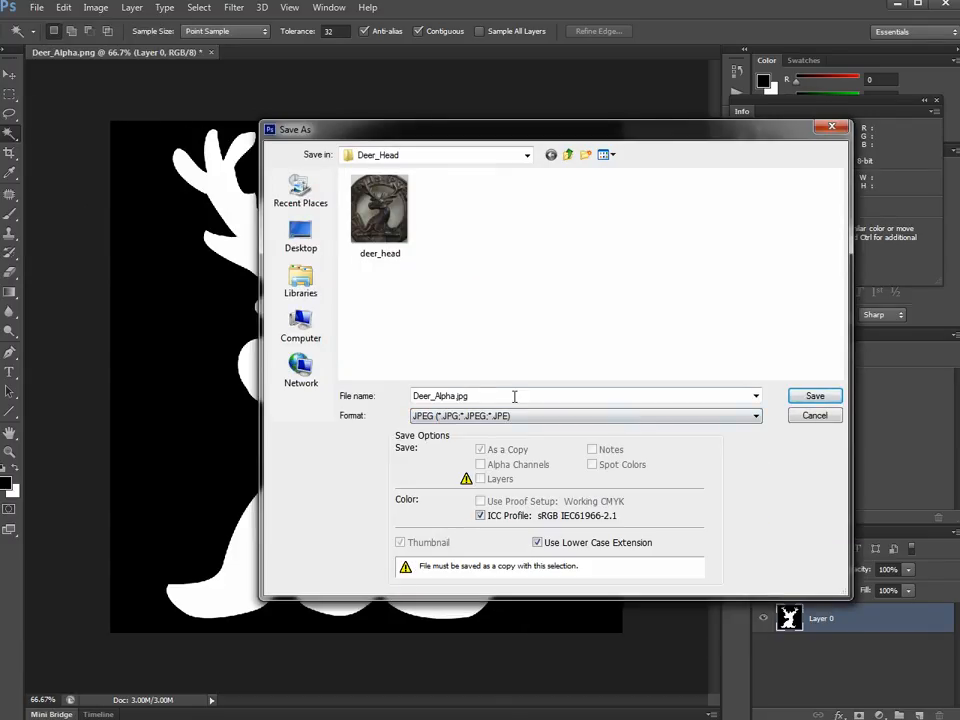
double_click(457, 396)
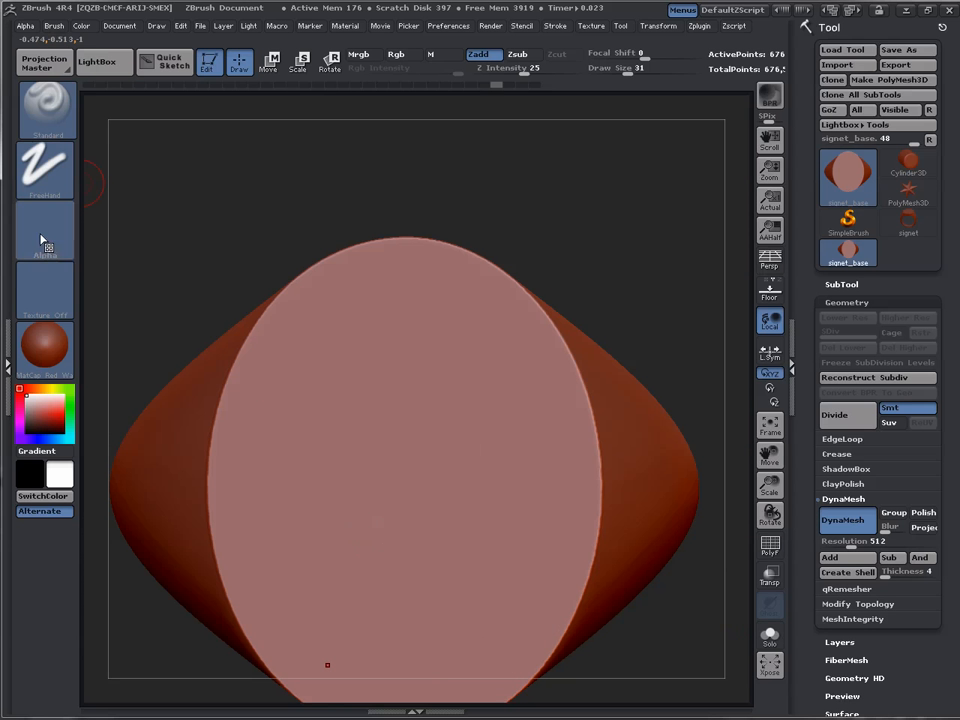
In ZBrush, limit the alpha import to jpg files and import the JPEG version of Deer_Alpha as the brush alpha
left_click(40, 240)
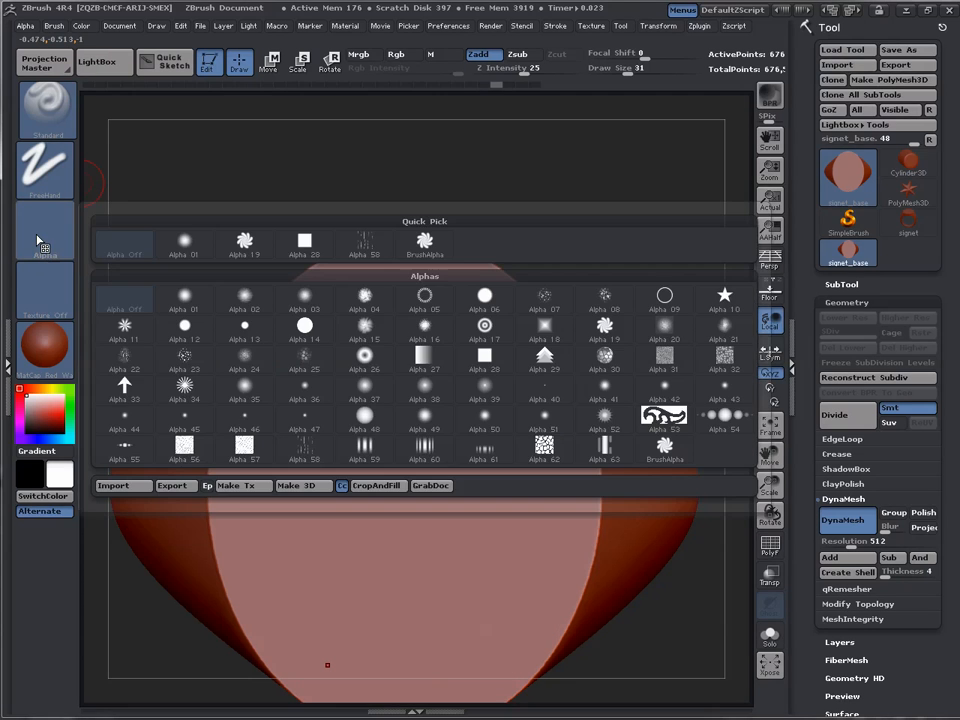
left_click(113, 486)
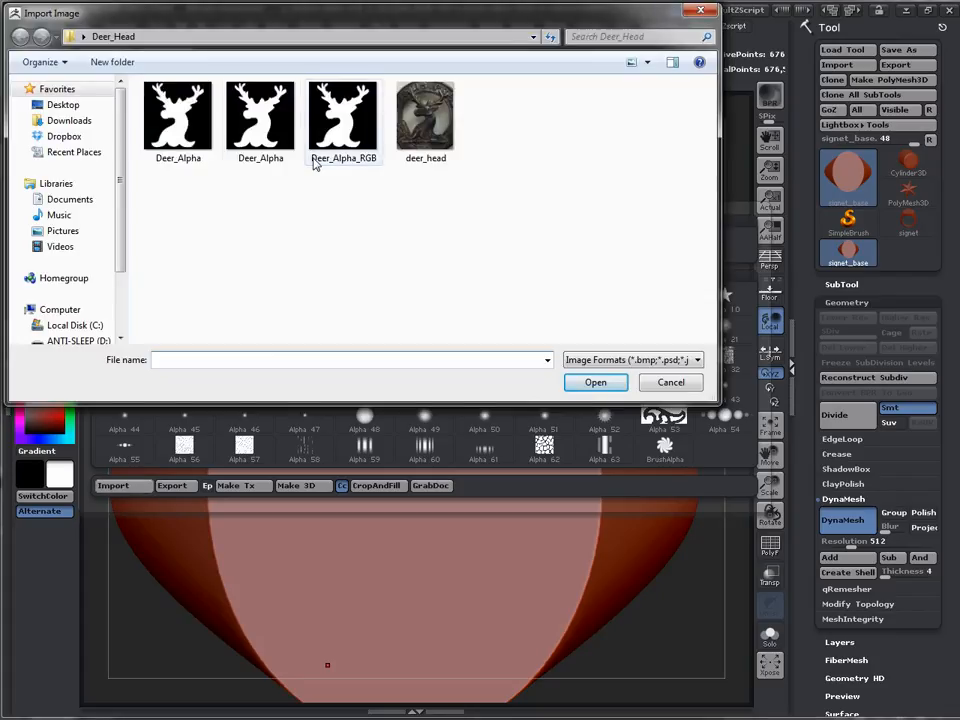
left_click(254, 130)
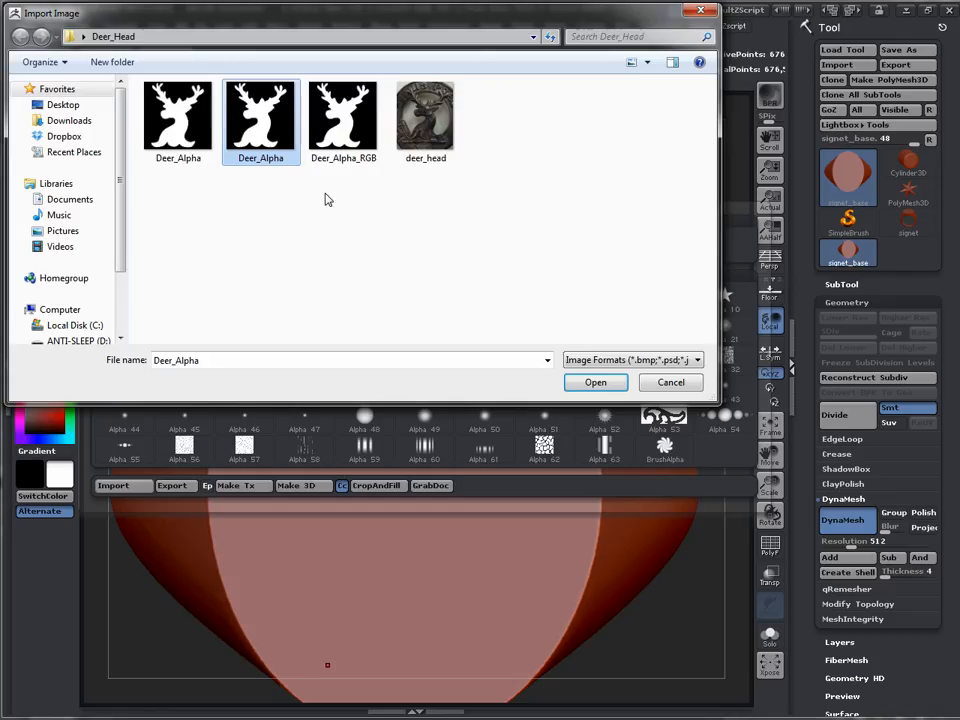
left_click(199, 158)
left_click(632, 360)
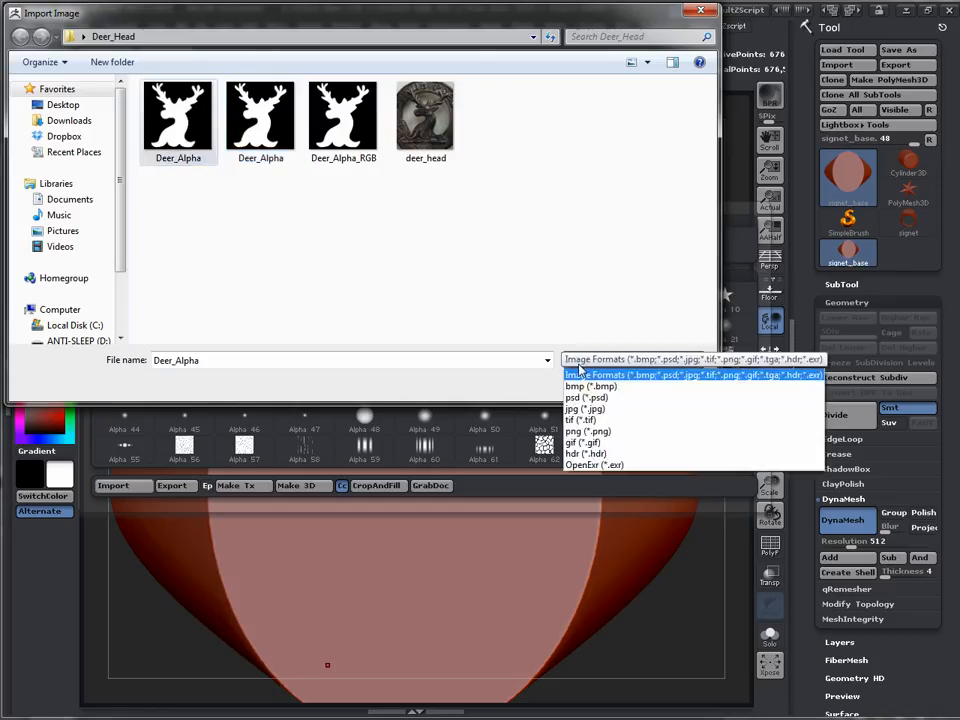
left_click(600, 420)
left_click(168, 131)
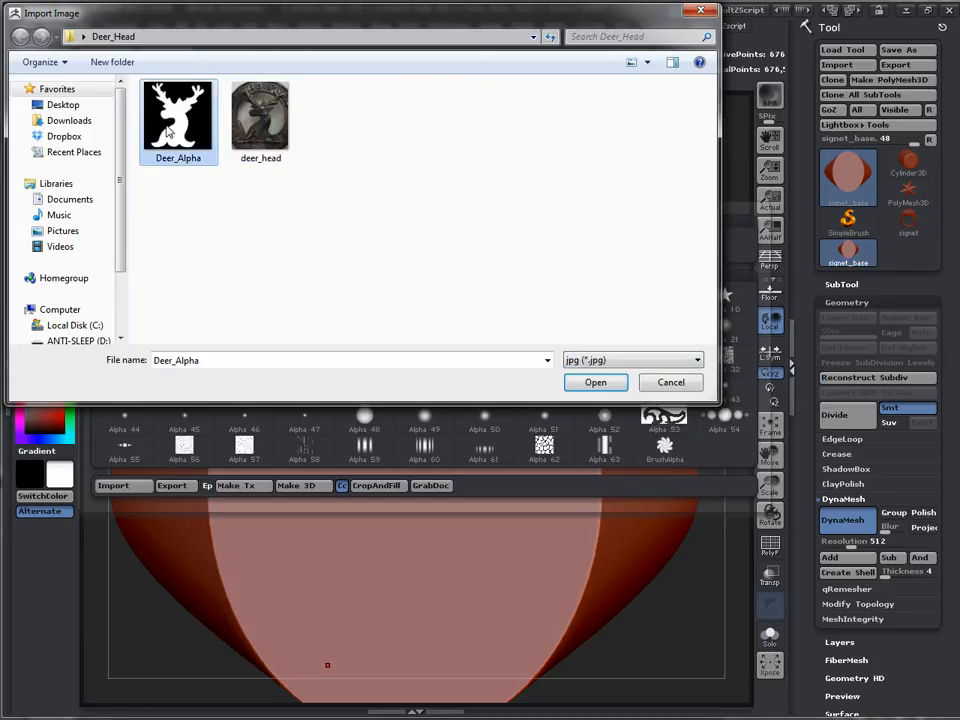
double_click(168, 130)
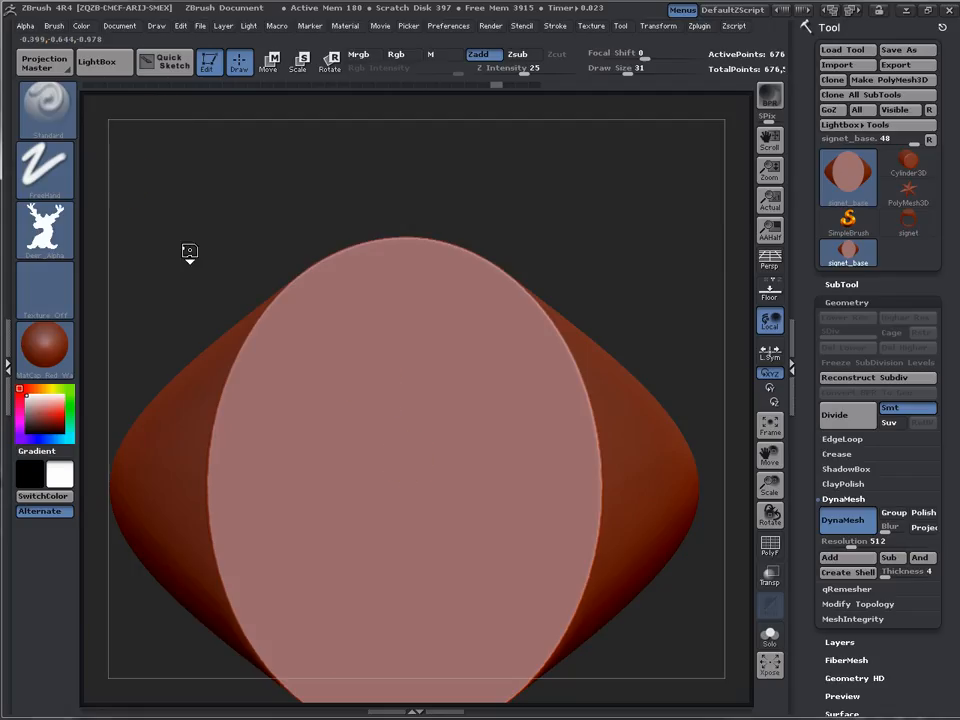
Test the deer alpha with a winding FreeHand stroke across the oval face, then undo it
left_click_drag(189, 253, 221, 165, "alt")
mouse_move(47, 250)
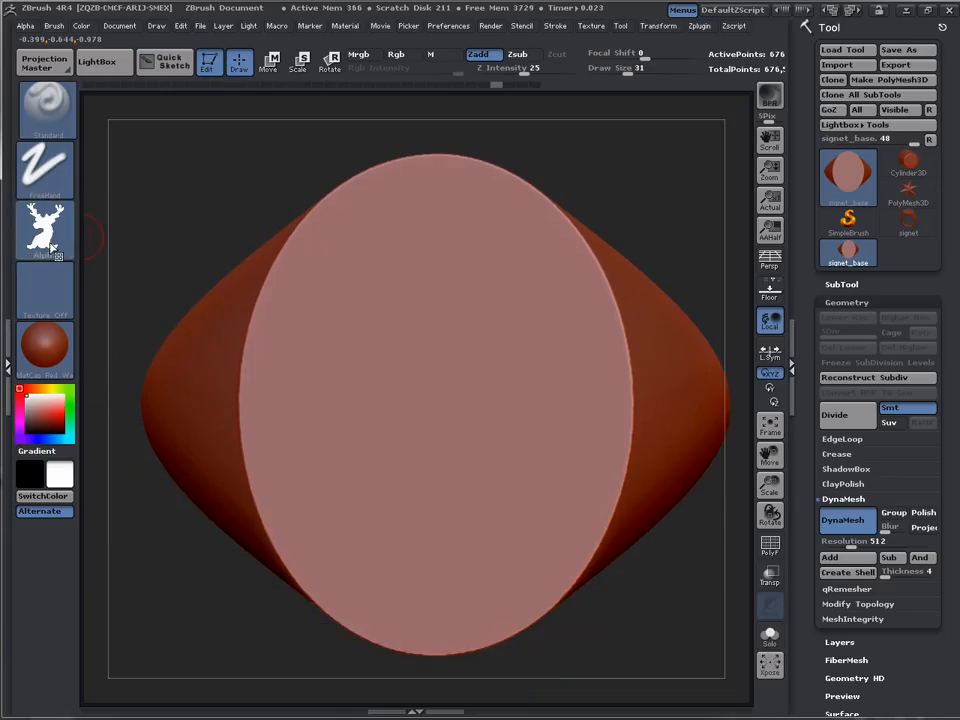
mouse_move(403, 317)
left_mouse_down()
mouse_move(365, 398)
mouse_move(461, 333)
mouse_move(540, 362)
mouse_move(398, 525)
left_mouse_up()
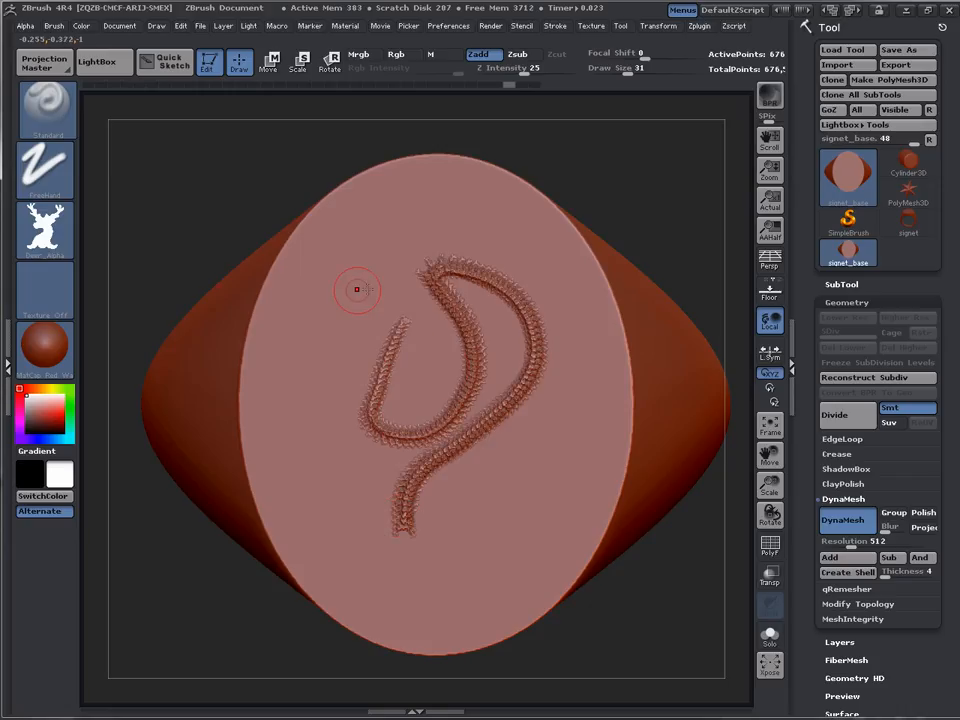
key("ctrl+z")
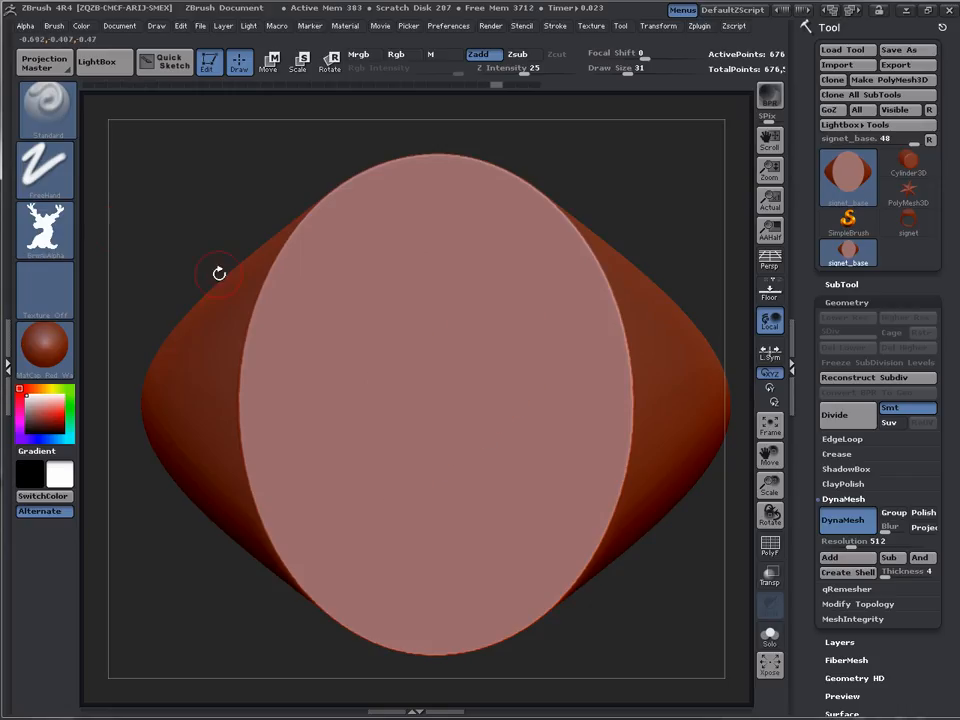
Set the brush's stroke type to DragRect
left_click(44, 160)
left_click(183, 183)
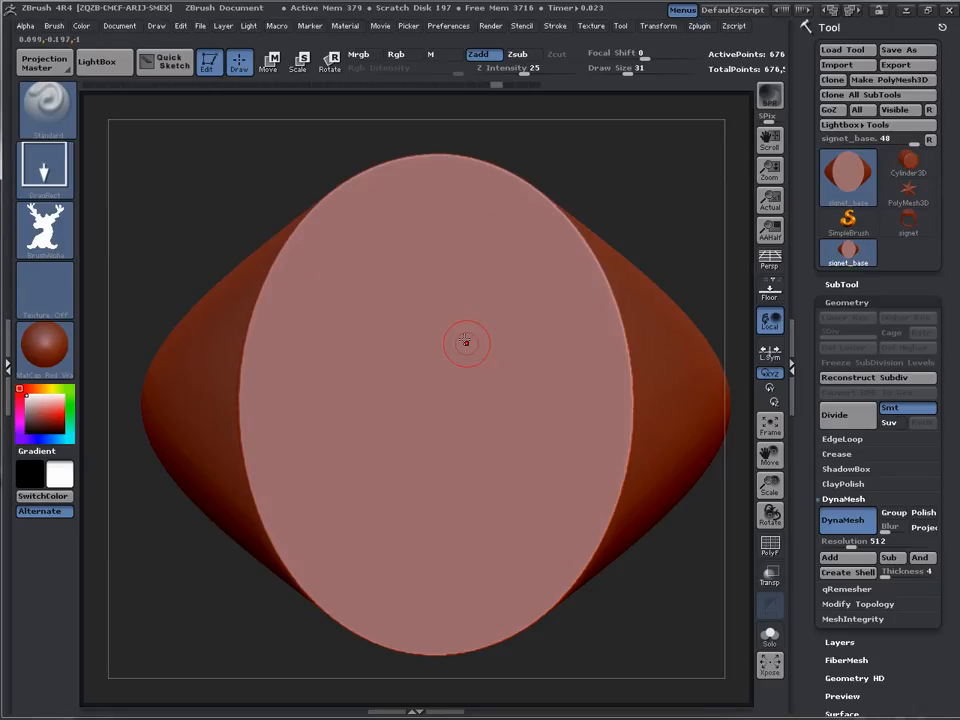
Test stamping the deer alpha outward from the centre of the oval face at varying sizes, undoing each stamp
mouse_move(428, 384)
left_mouse_down()
mouse_move(480, 575)
mouse_move(509, 619)
mouse_move(420, 200)
mouse_move(450, 109)
mouse_move(398, 87)
mouse_move(476, 131)
mouse_move(445, 380)
mouse_move(471, 557)
mouse_move(468, 664)
mouse_move(357, 330)
mouse_move(521, 129)
mouse_move(397, 86)
mouse_move(312, 76)
mouse_move(419, 120)
mouse_move(431, 161)
left_mouse_up()
key("ctrl+z")
left_click_drag(437, 420, 426, 197)
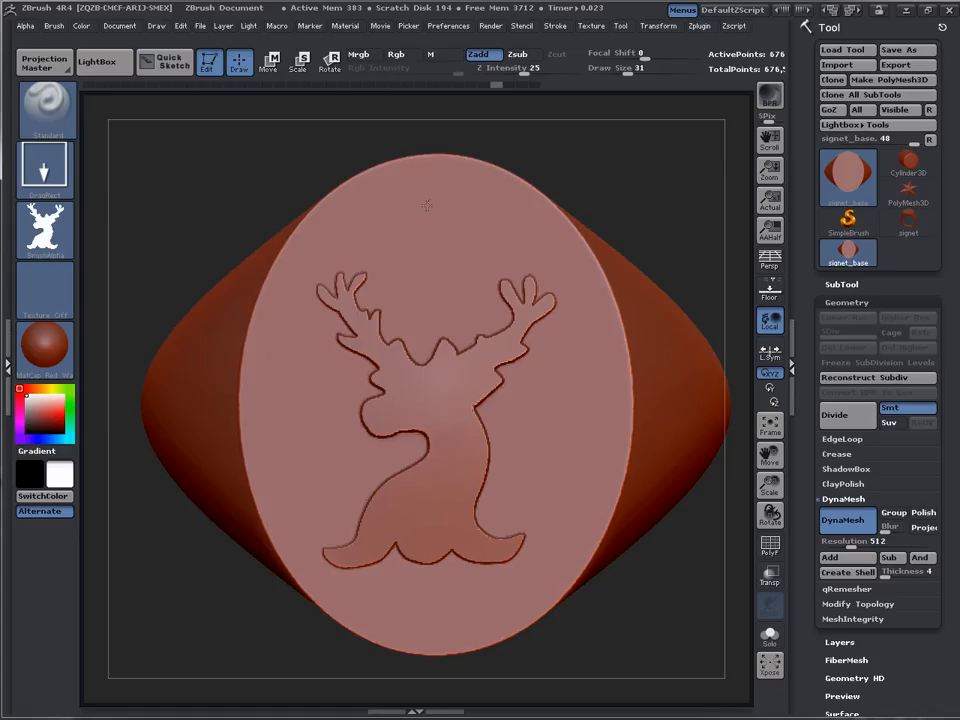
mouse_move(427, 205)
left_mouse_down()
mouse_move(410, 285)
mouse_move(438, 422)
left_mouse_up()
key("ctrl+z")
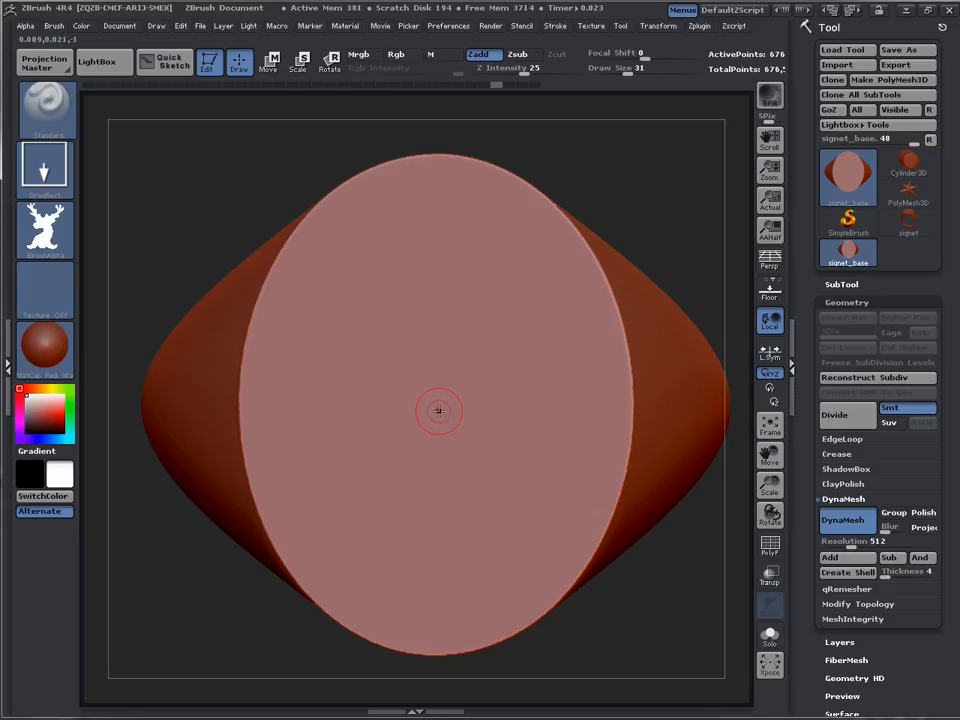
Test stamping the deer alpha from the centre of the oval face almost to its edge, inspect the relief at an angle, and undo it
left_click_drag(439, 410, 430, 170)
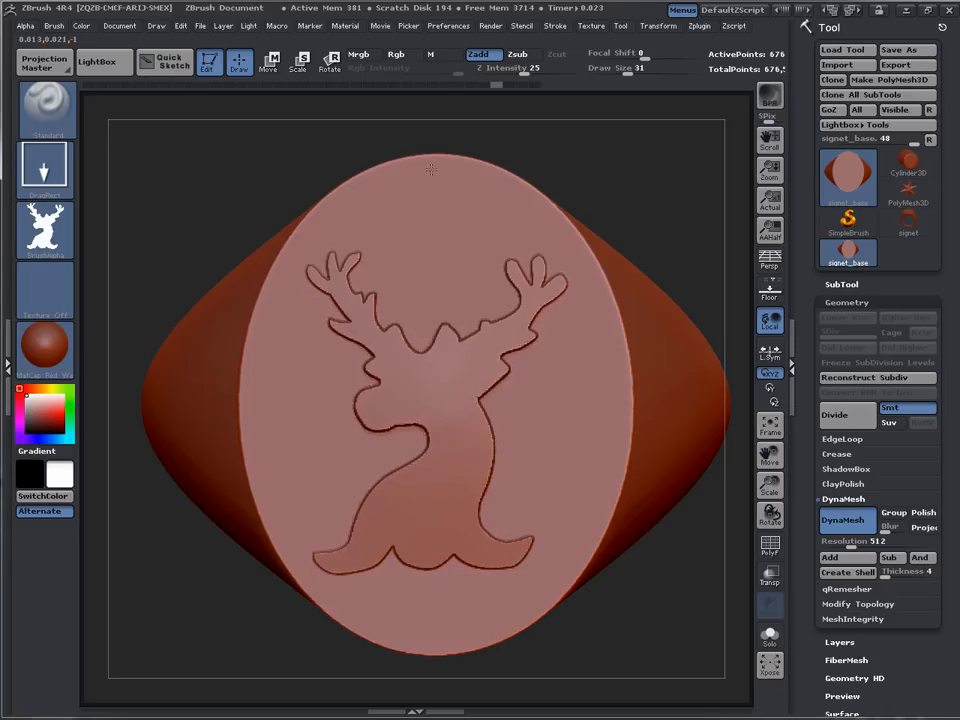
mouse_move(431, 170)
left_mouse_down()
mouse_move(439, 412)
mouse_move(440, 372)
mouse_move(331, 141)
mouse_move(429, 156)
left_mouse_up()
key("ctrl+z")
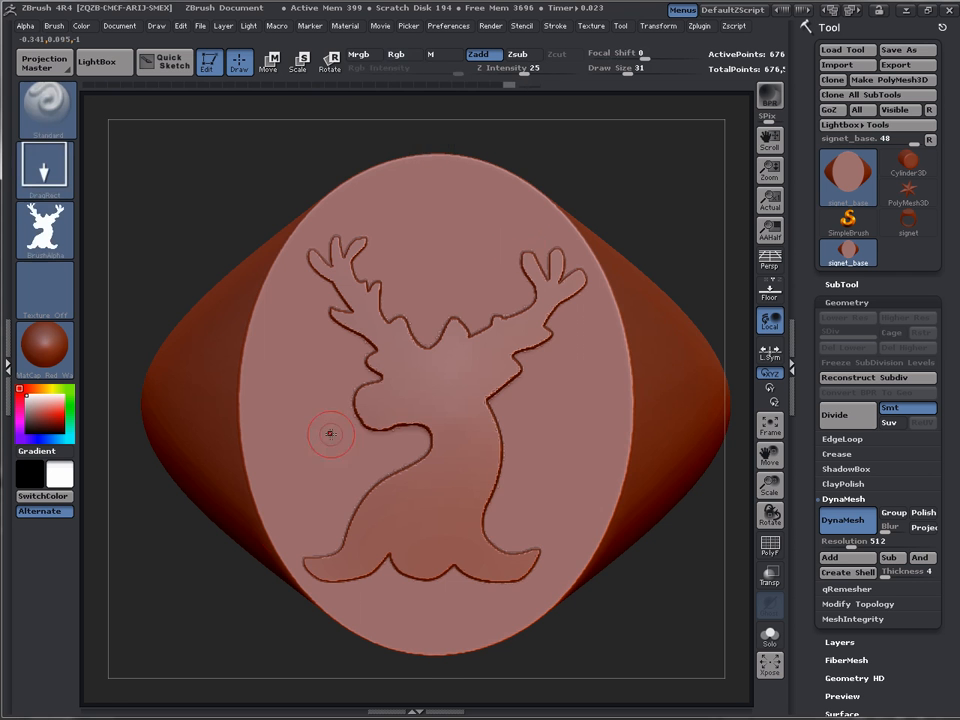
left_click_drag(240, 555, 180, 553)
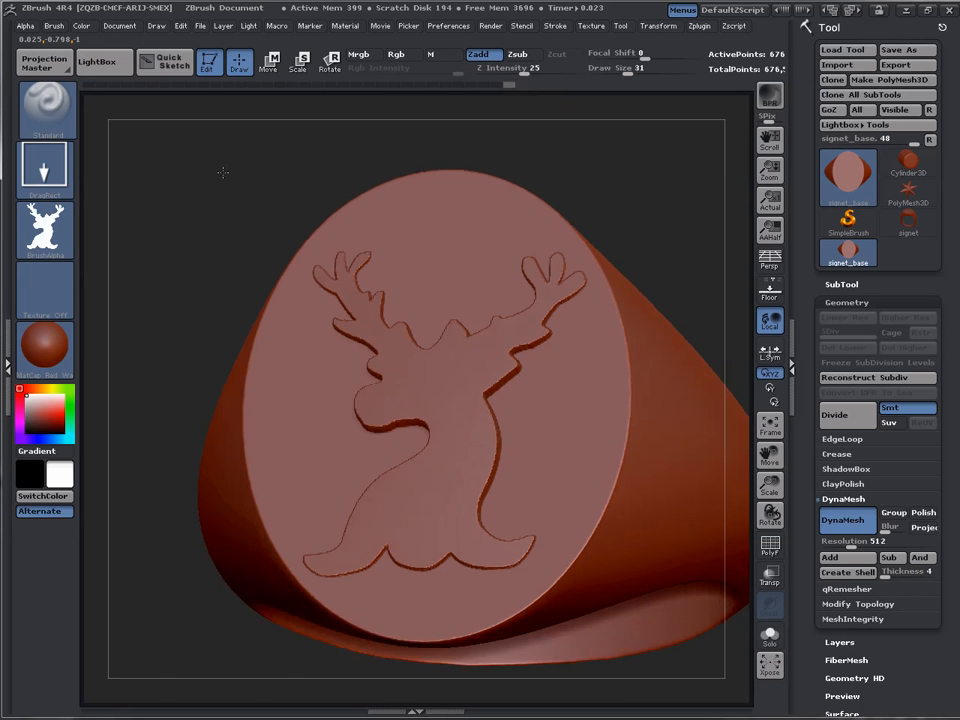
mouse_move(223, 171)
left_mouse_down()
mouse_move(257, 103)
mouse_move(295, 143)
mouse_move(268, 171)
mouse_move(214, 214)
mouse_move(201, 161)
mouse_move(263, 146)
mouse_move(208, 214)
mouse_move(251, 150)
mouse_move(268, 144)
mouse_move(244, 201)
mouse_move(227, 184)
mouse_move(236, 165)
mouse_move(208, 197)
mouse_move(255, 151)
mouse_move(261, 189)
mouse_move(231, 214)
mouse_move(210, 212)
mouse_move(229, 199)
mouse_move(212, 227)
mouse_move(229, 210)
mouse_move(210, 214)
mouse_move(250, 215)
left_mouse_up()
key("ctrl+z")
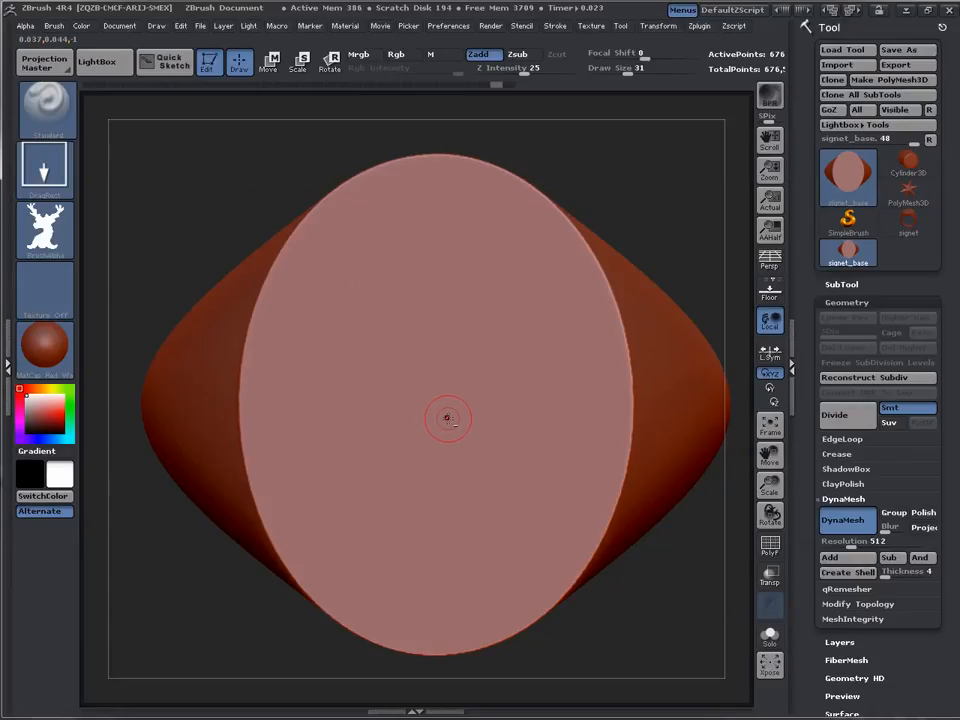
Test a deer stamp facing the opposite way from the centre of the oval face, then undo it
left_click_drag(445, 398, 452, 154)
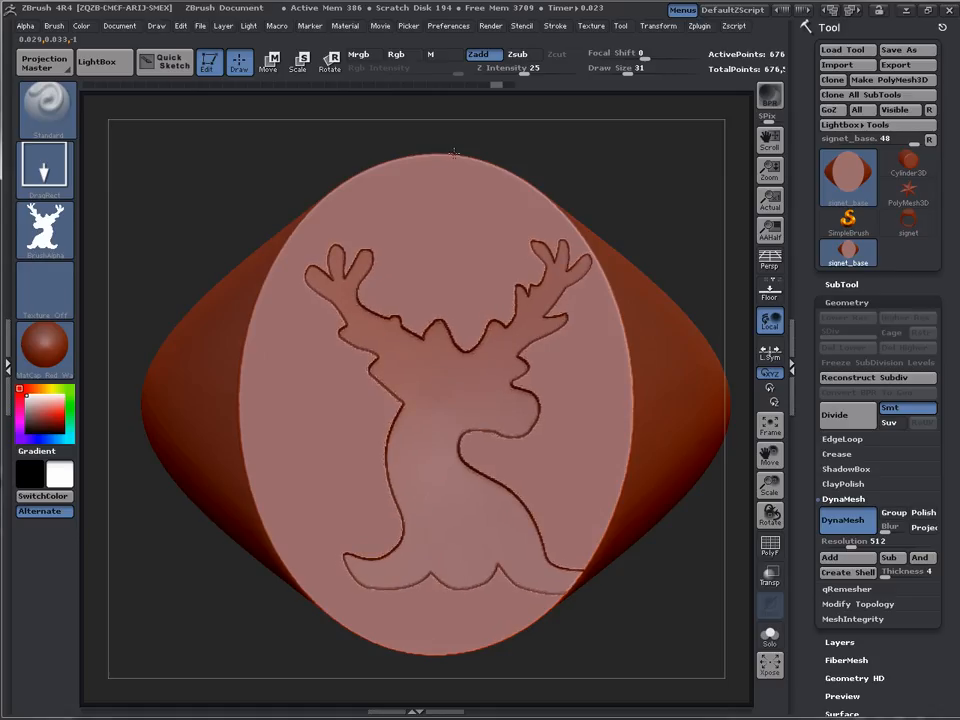
left_click_drag(452, 154, 455, 155)
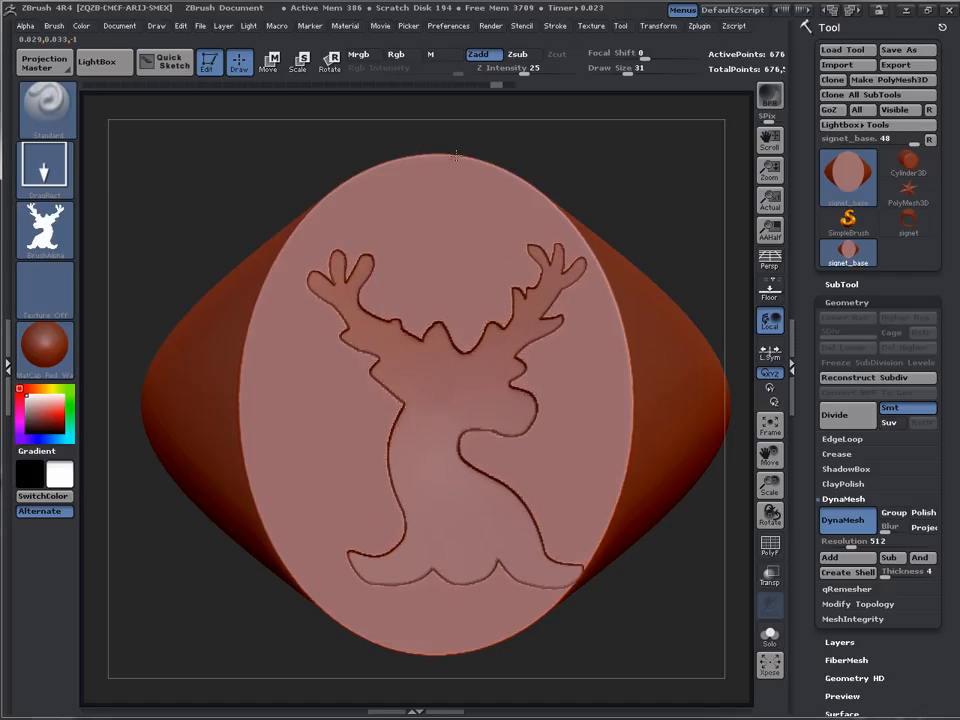
key("ctrl+z")
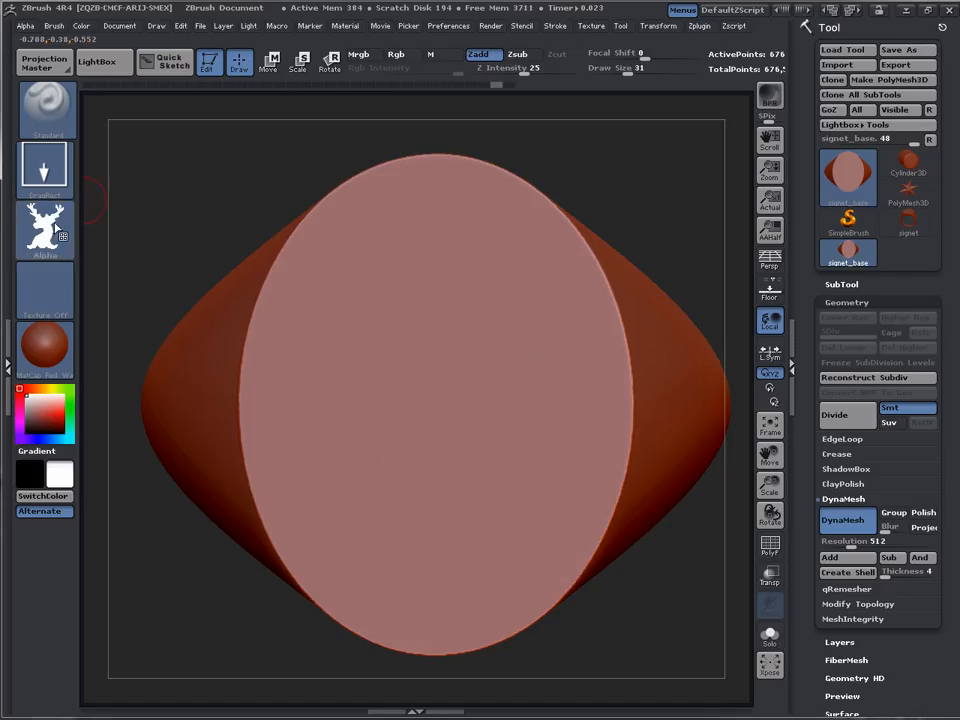
Flip the deer alpha horizontally and stamp it from the centre of the oval face out to its upper edge
left_click(25, 27)
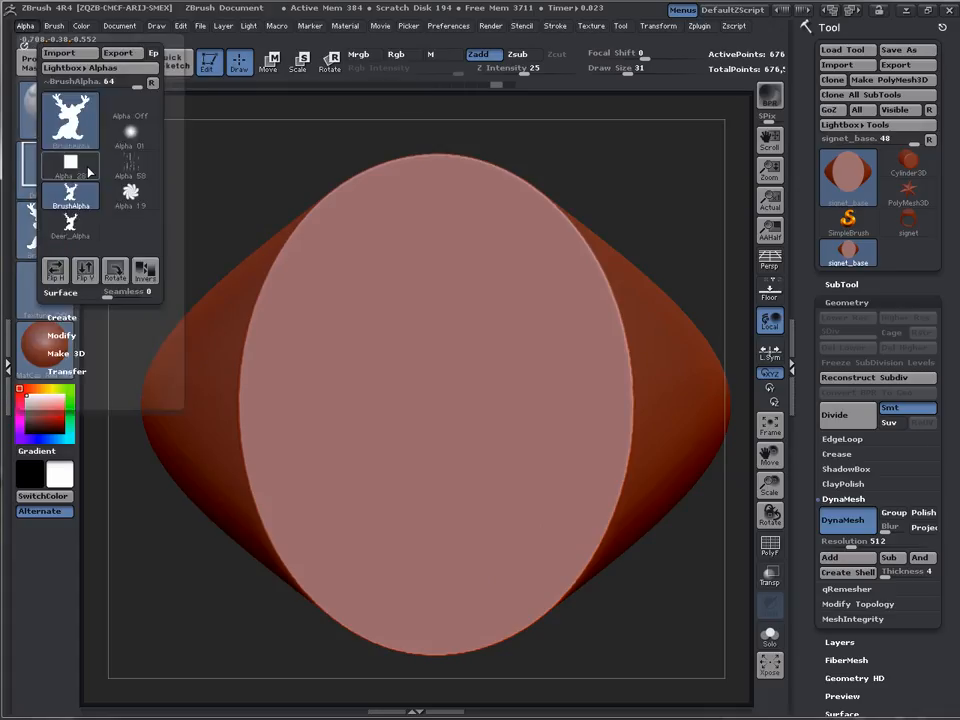
left_click(56, 278)
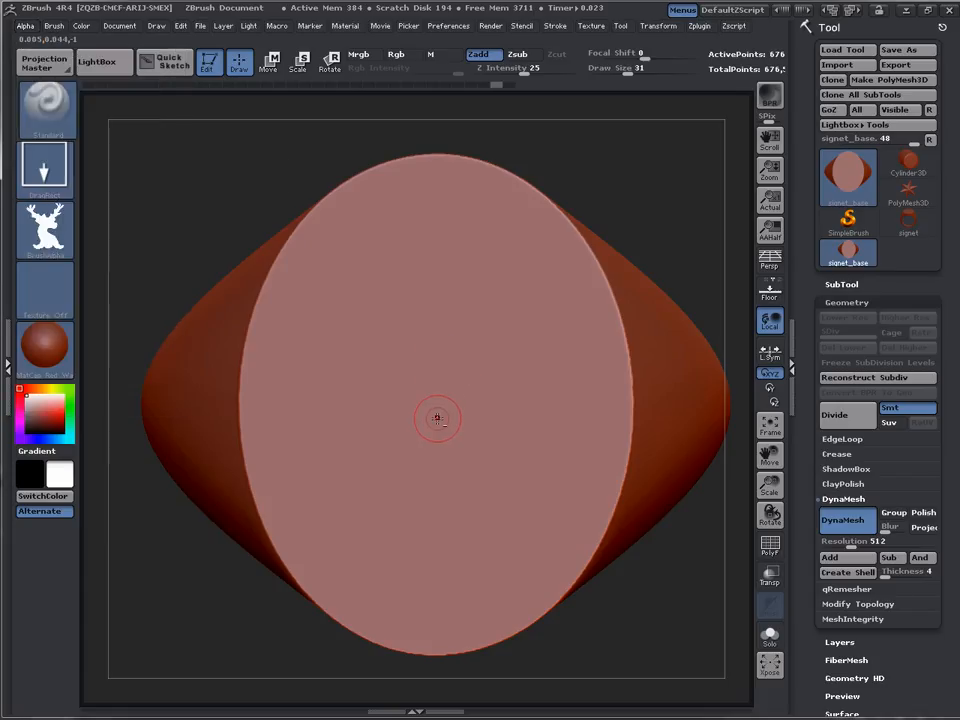
mouse_move(437, 416)
left_mouse_down()
mouse_move(422, 144)
mouse_move(448, 399)
mouse_move(439, 420)
mouse_move(446, 402)
mouse_move(428, 146)
left_mouse_up()
key("ctrl+z")
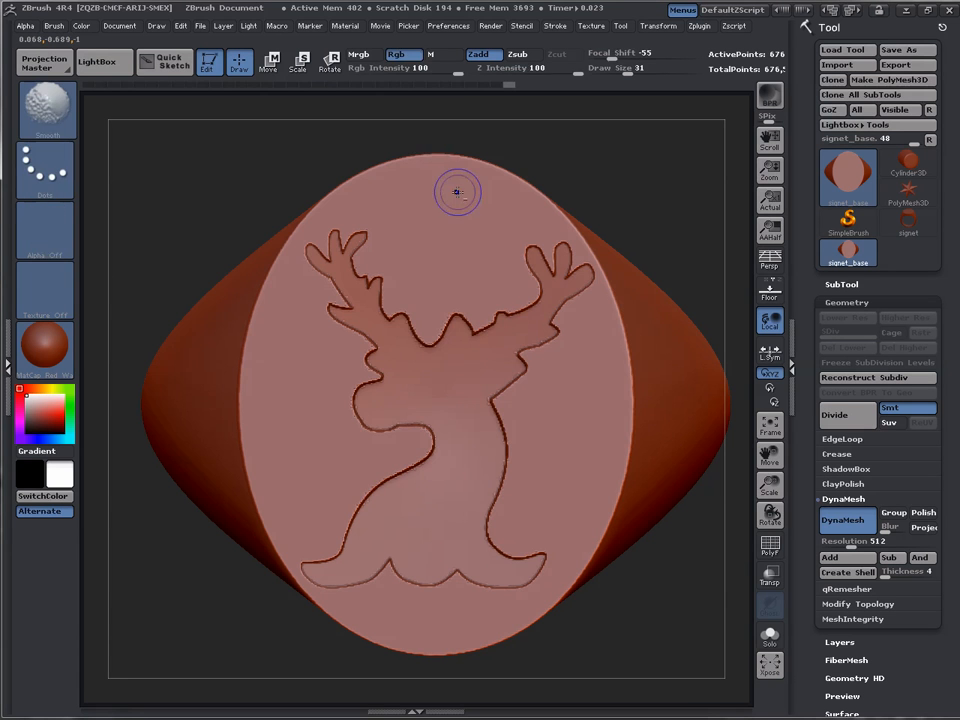
Inspect the ring's inner surface behind the stamped deer, then undo the stamp
mouse_move(662, 191)
left_mouse_down()
mouse_move(656, 126)
mouse_move(604, 167)
mouse_move(579, 99)
mouse_move(279, 279)
mouse_move(282, 185)
mouse_move(199, 244)
mouse_move(199, 258)
mouse_move(225, 253)
mouse_move(242, 212)
mouse_move(300, 208)
mouse_move(308, 188)
mouse_move(315, 199)
mouse_move(220, 185)
mouse_move(268, 355)
left_mouse_up()
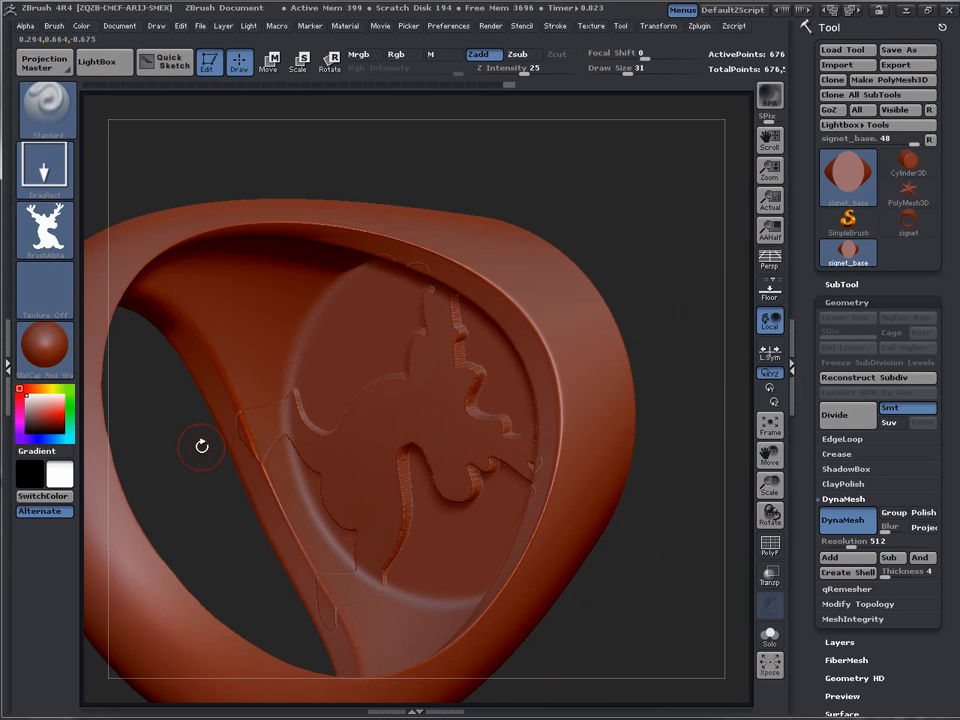
left_click_drag(201, 446, 659, 205)
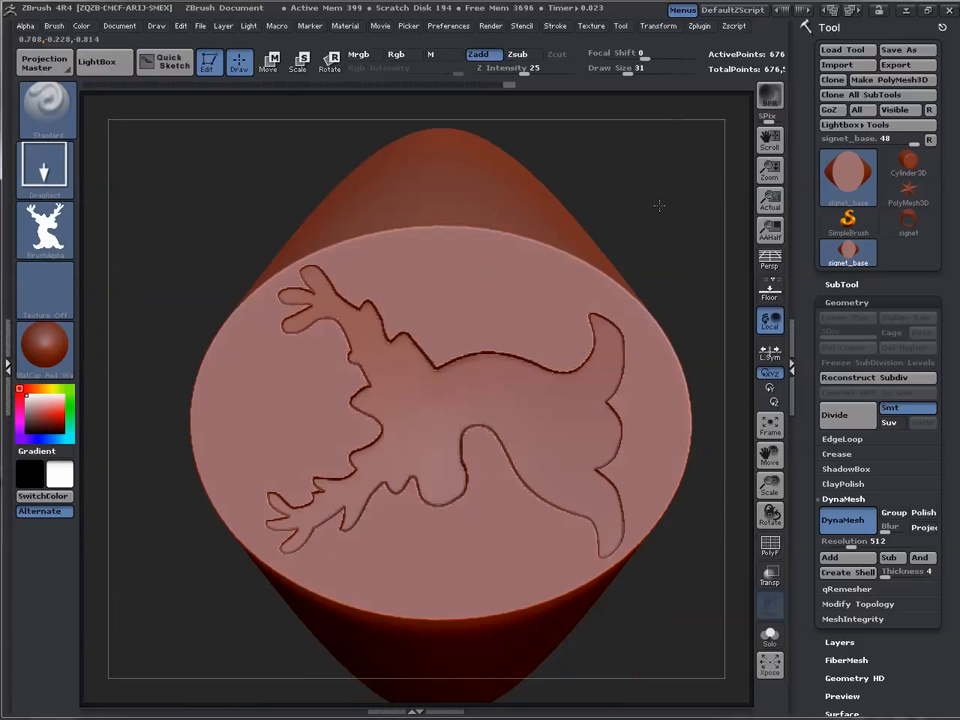
left_click_drag(167, 220, 707, 492)
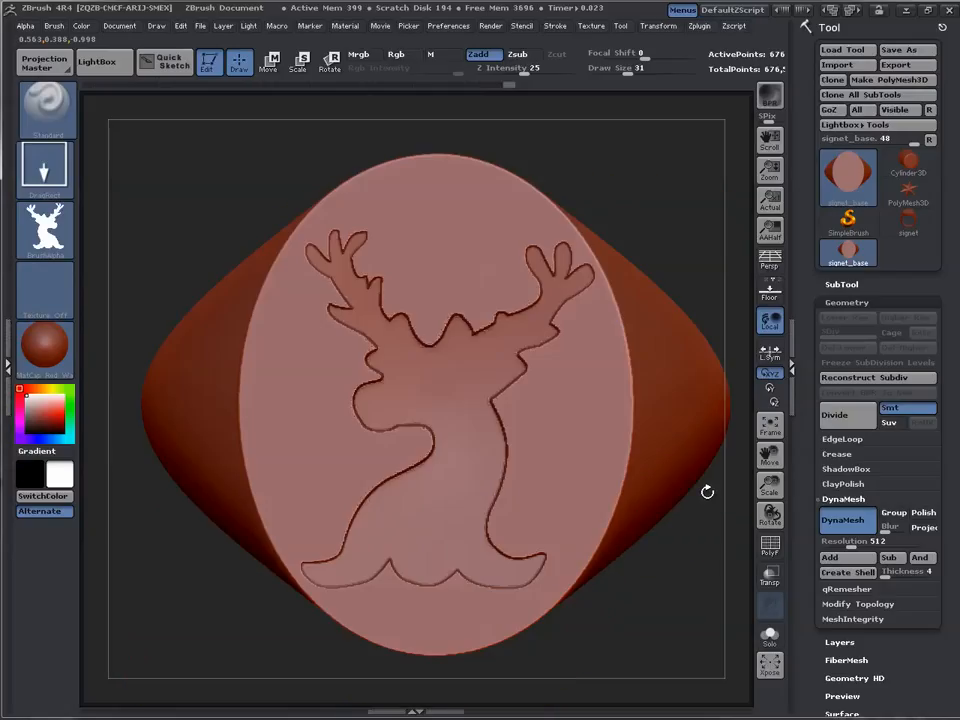
left_click_drag(628, 579, 574, 612)
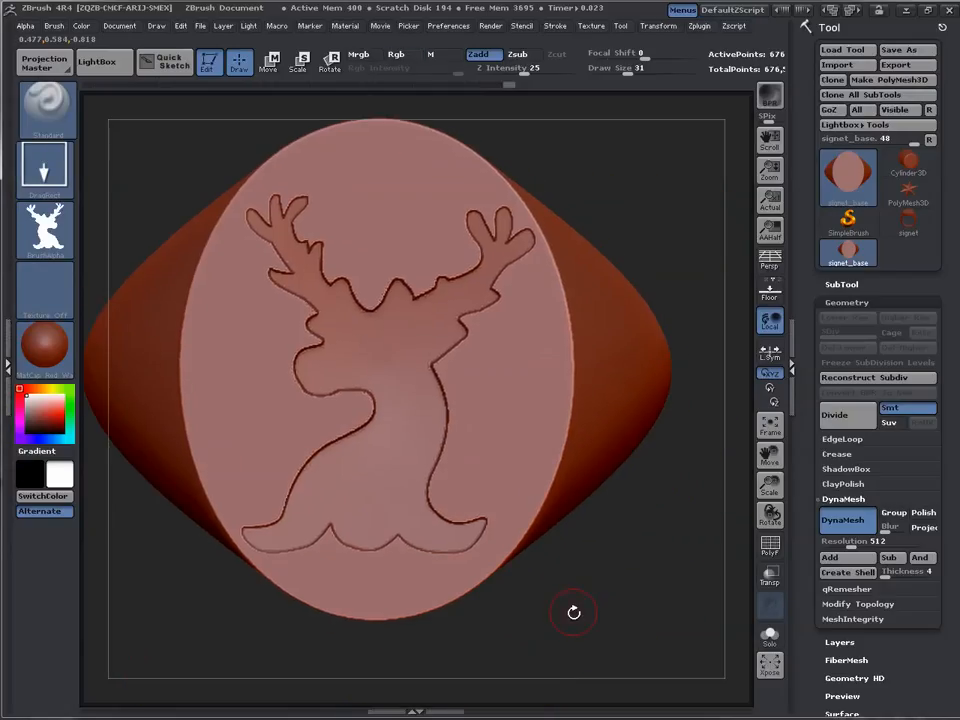
key("ctrl+z")
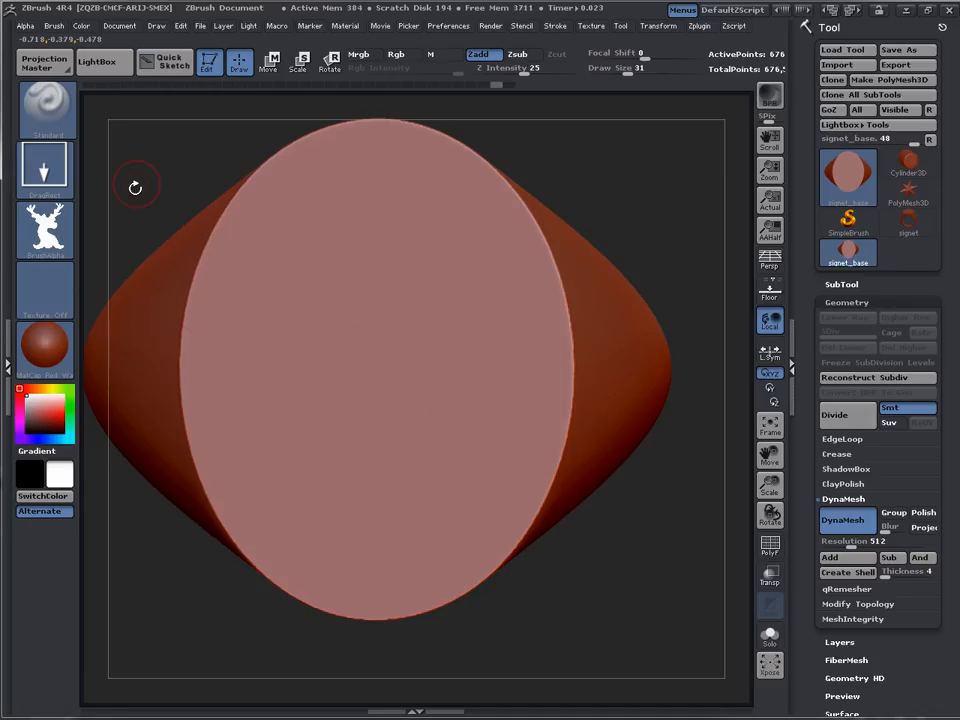
Enable backface masking in the Standard brush's Auto Masking settings so strokes affect only the visible side of the ring
left_click_drag(135, 186, 158, 257, "alt")
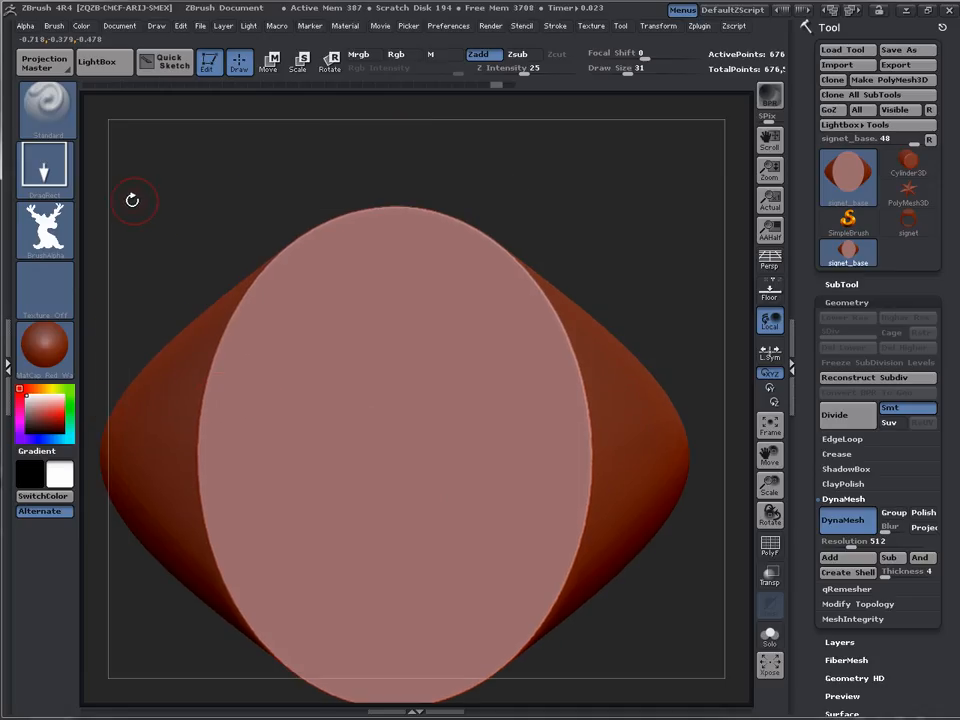
left_click_drag(153, 245, 176, 222, "alt")
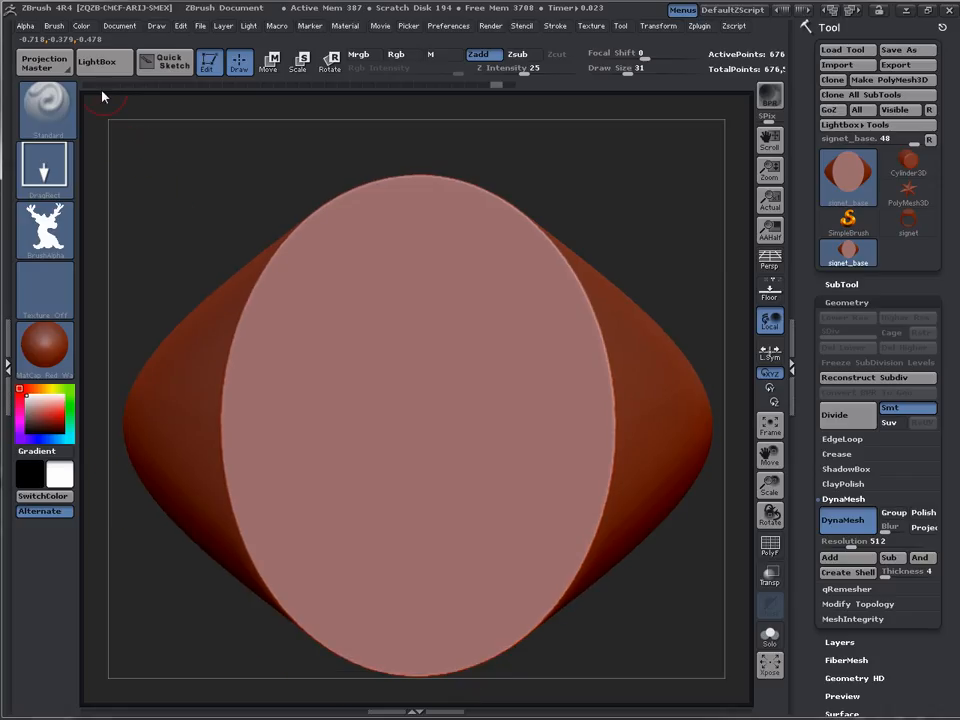
left_click_drag(169, 211, 205, 250)
left_click_drag(169, 180, 303, 291)
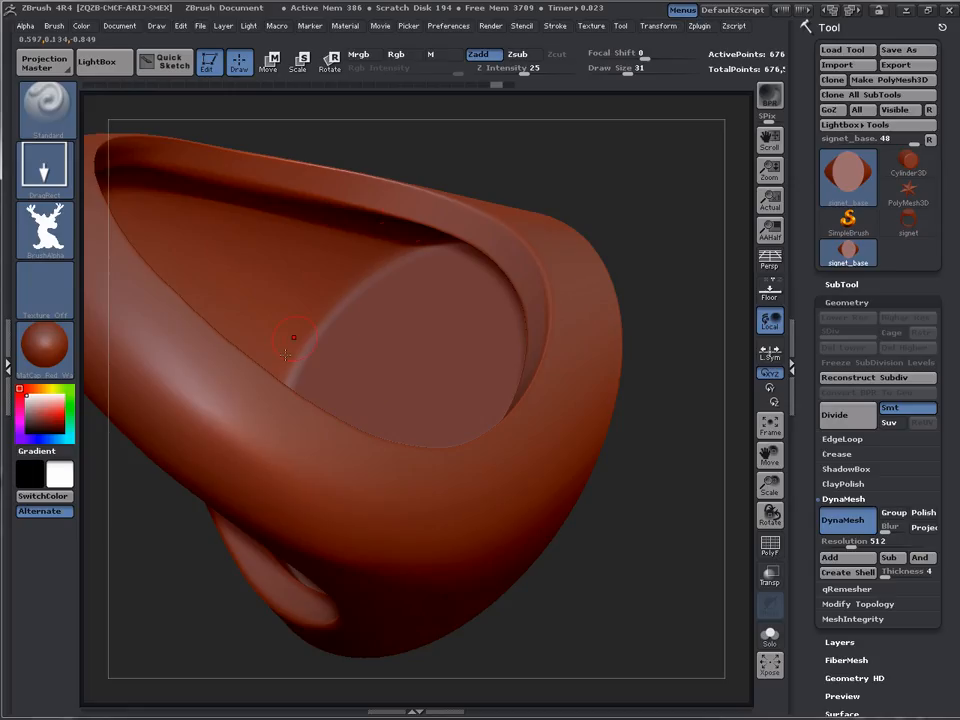
left_click_drag(663, 257, 549, 214)
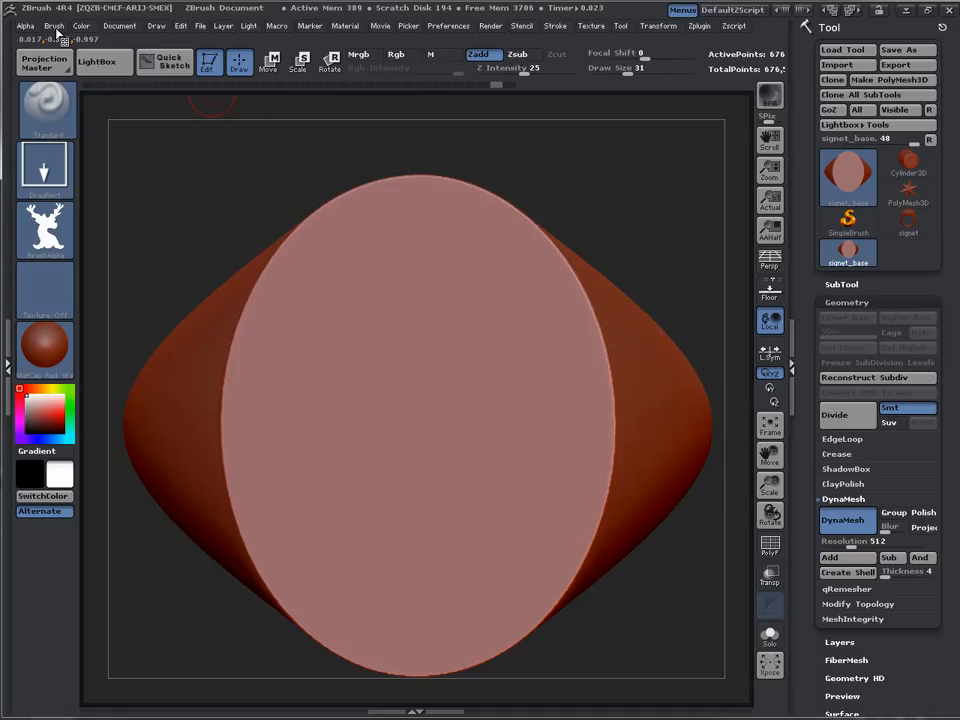
left_click(55, 28)
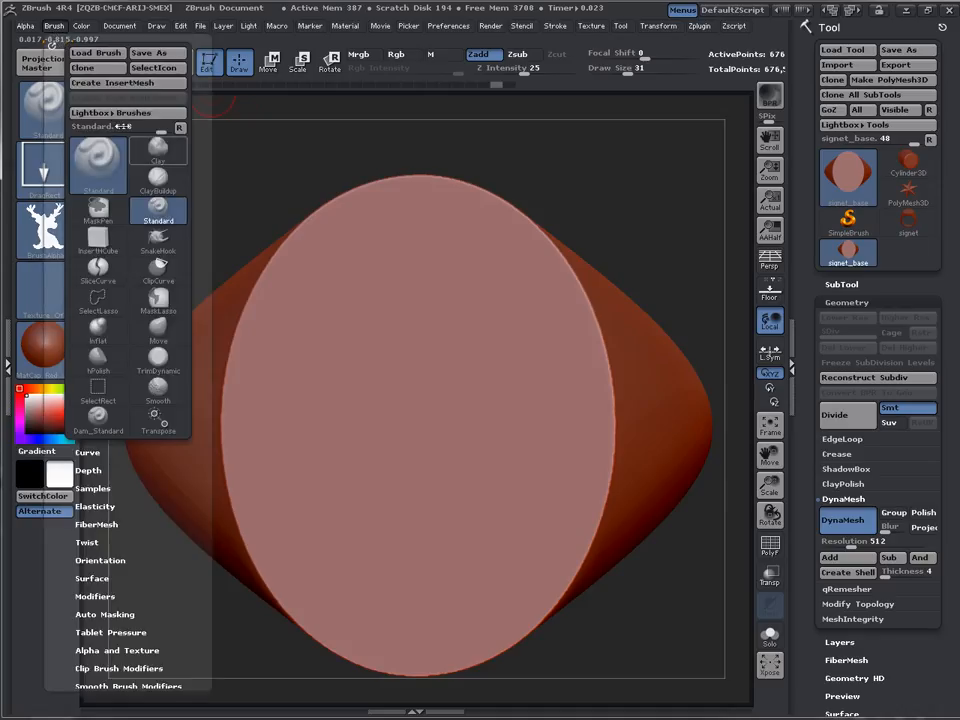
left_click(99, 597)
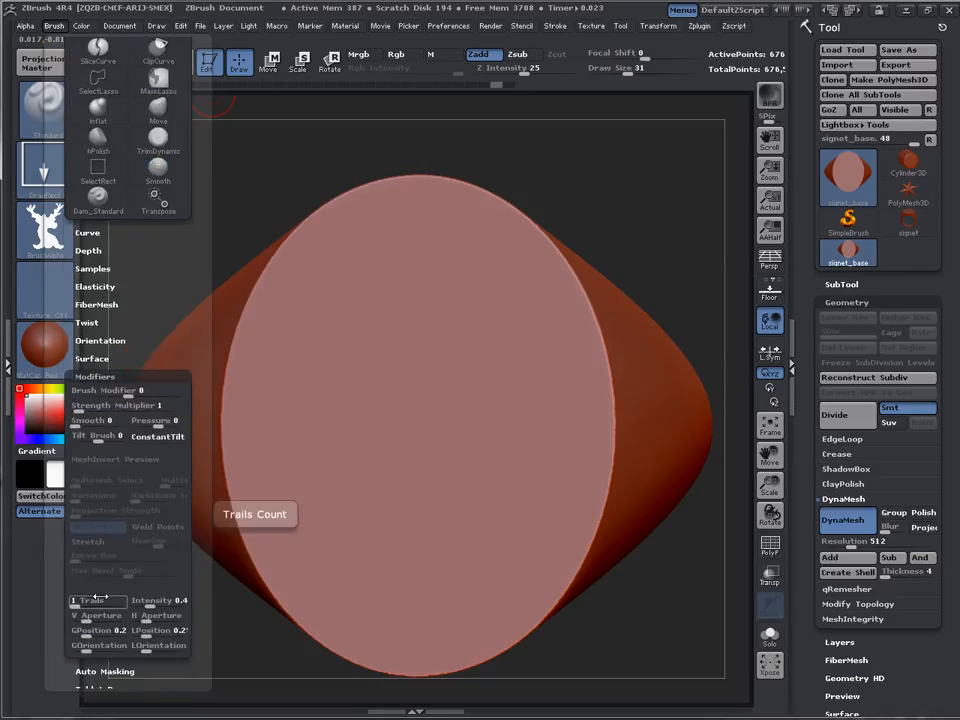
left_click(87, 376)
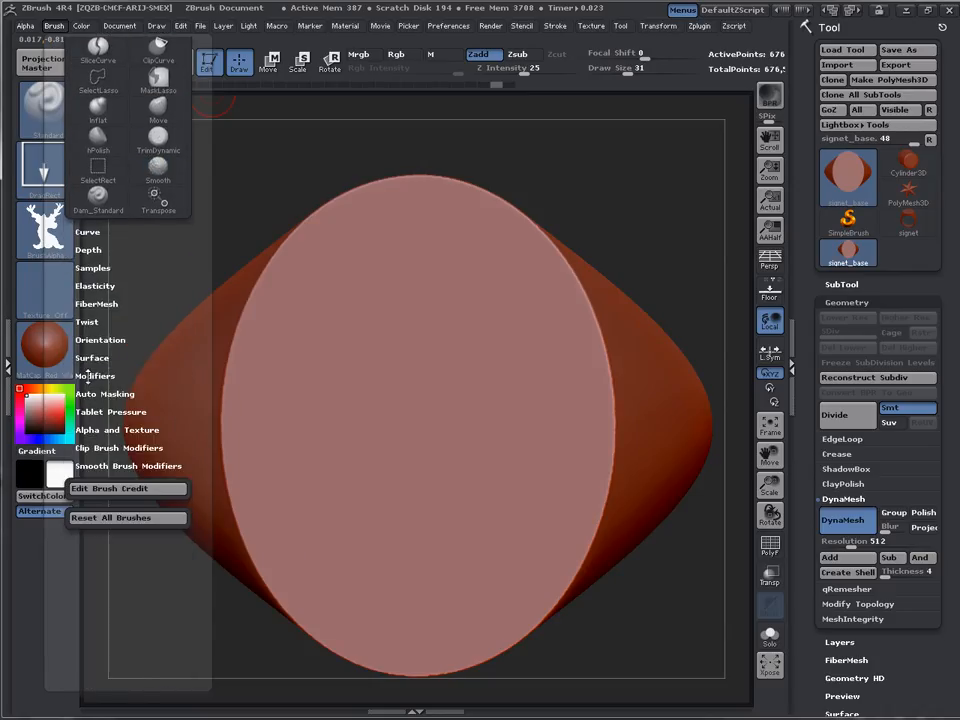
left_click(97, 394)
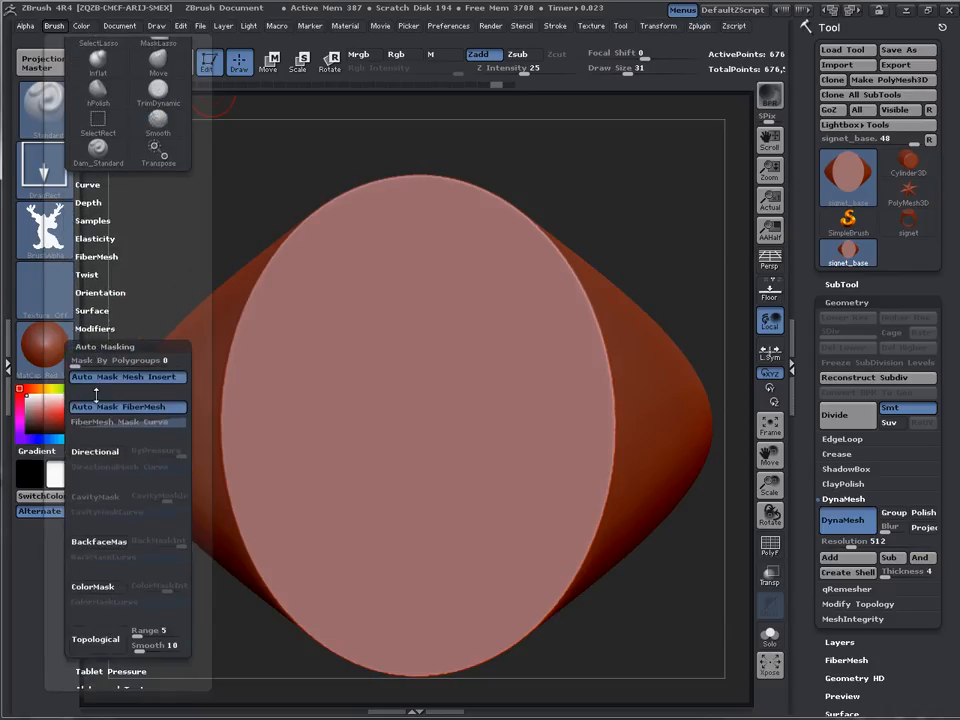
left_click(113, 543)
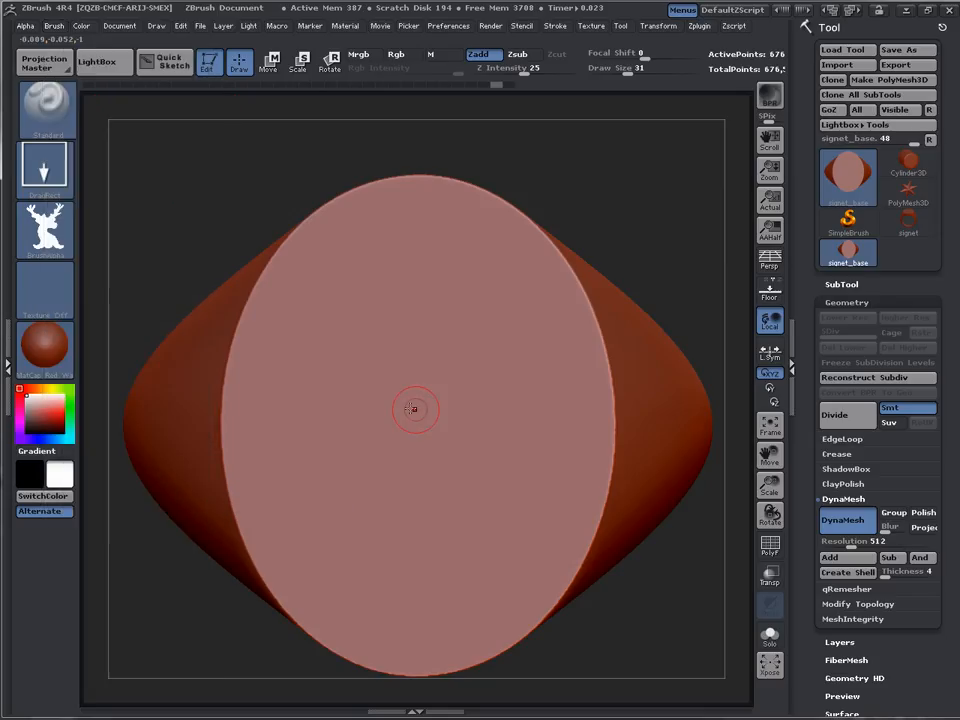
Stamp the deer alpha from the centre of the oval face to near its upper edge and check the ring's inner surface
mouse_move(429, 432)
left_mouse_down()
mouse_move(409, 158)
mouse_move(397, 181)
mouse_move(397, 173)
left_mouse_up()
mouse_move(274, 167)
left_mouse_down()
mouse_move(374, 265)
mouse_move(373, 165)
mouse_move(440, 172)
mouse_move(399, 263)
left_mouse_up()
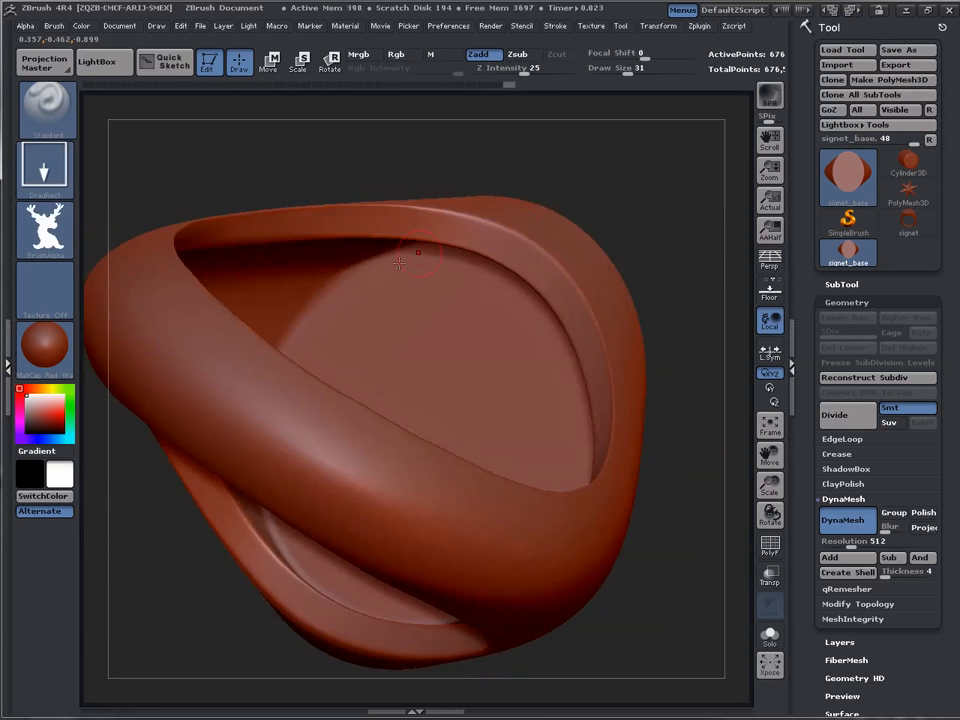
mouse_move(490, 146)
left_mouse_down()
mouse_move(628, 204)
mouse_move(300, 230)
mouse_move(238, 245)
mouse_move(208, 204)
mouse_move(240, 208)
left_mouse_up()
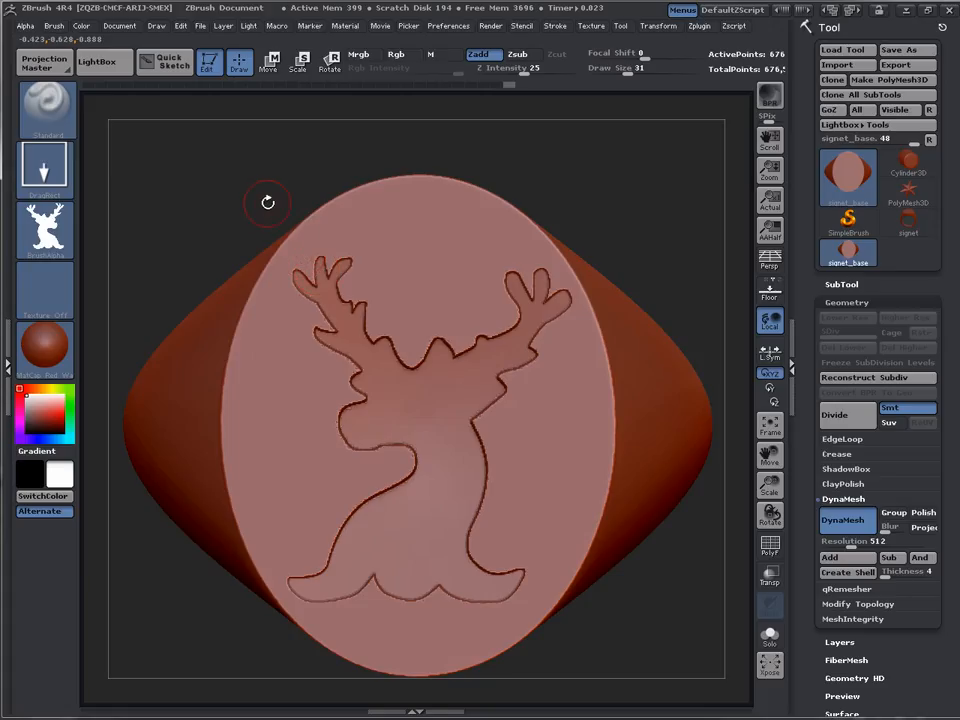
left_click_drag(226, 210, 306, 171)
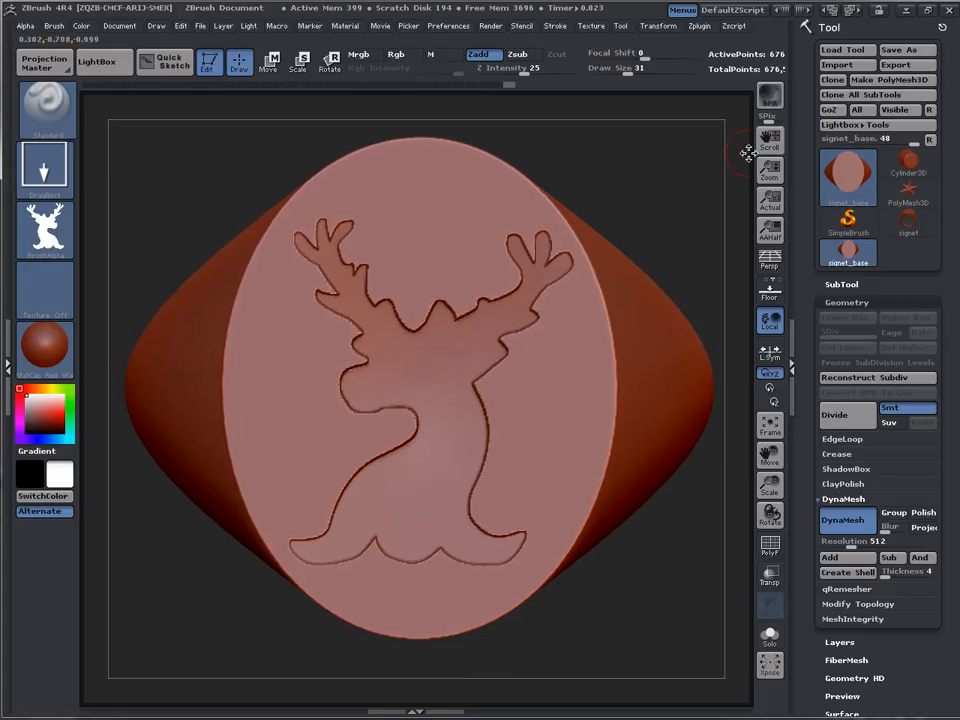
Save the stamped ring as a ZTool named signet_01 in the Deer_Head folder
left_click(898, 50)
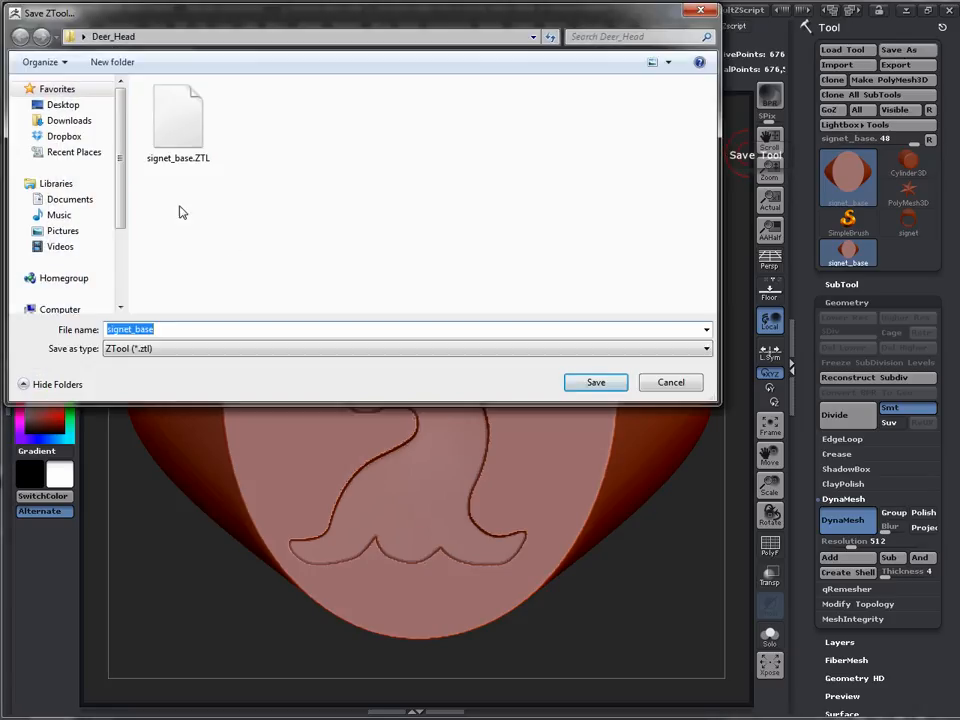
left_click(189, 329)
key("BackSpace")
key("BackSpace")
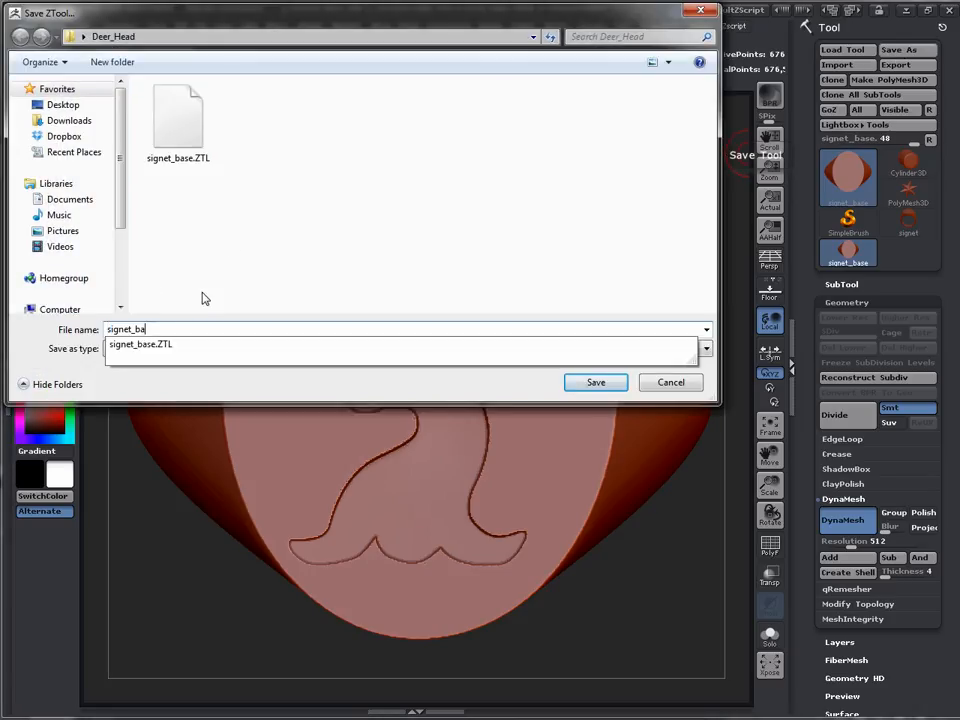
key("BackSpace")
type("01")
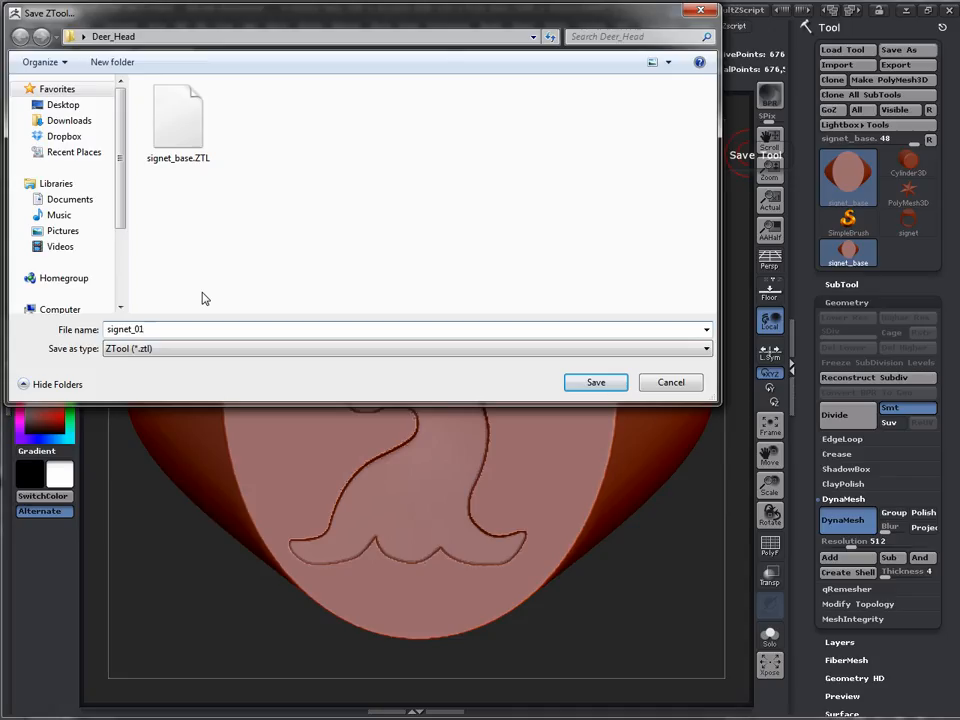
key("Return")
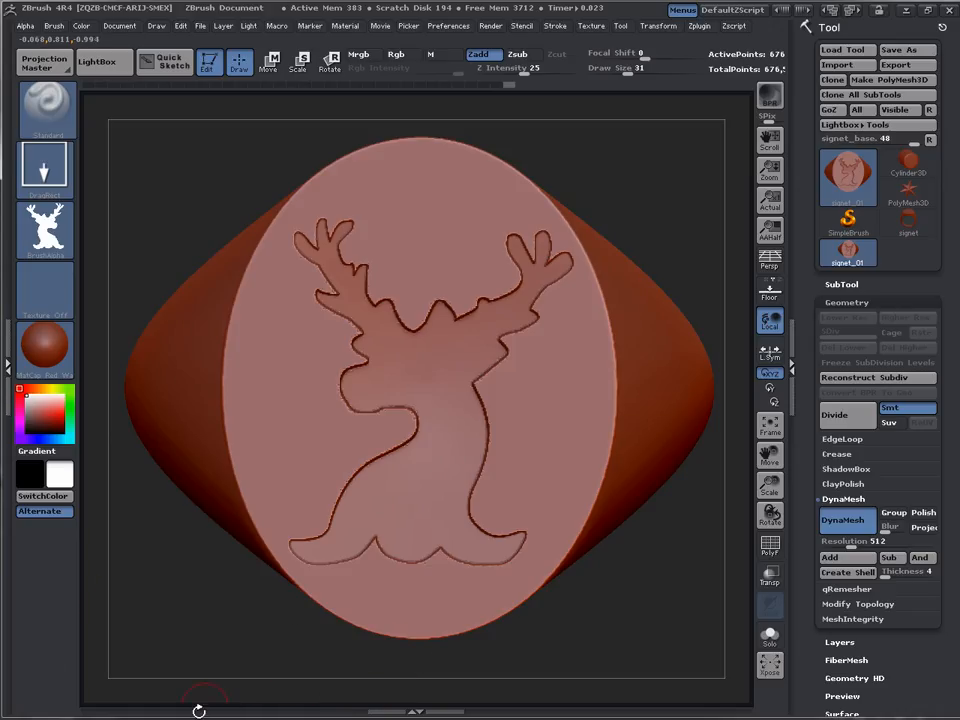
Open the deer_head reference photo from the Deer_Head folder, place its viewer beside the ZBrush canvas, and minimize the folder window
left_click(100, 716)
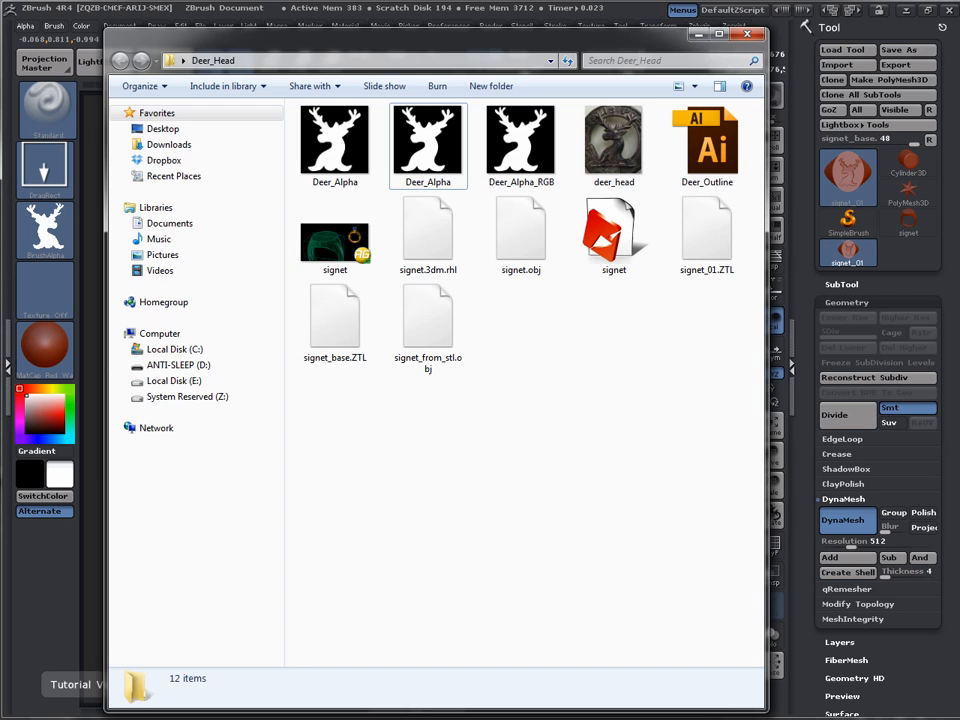
double_click(614, 150)
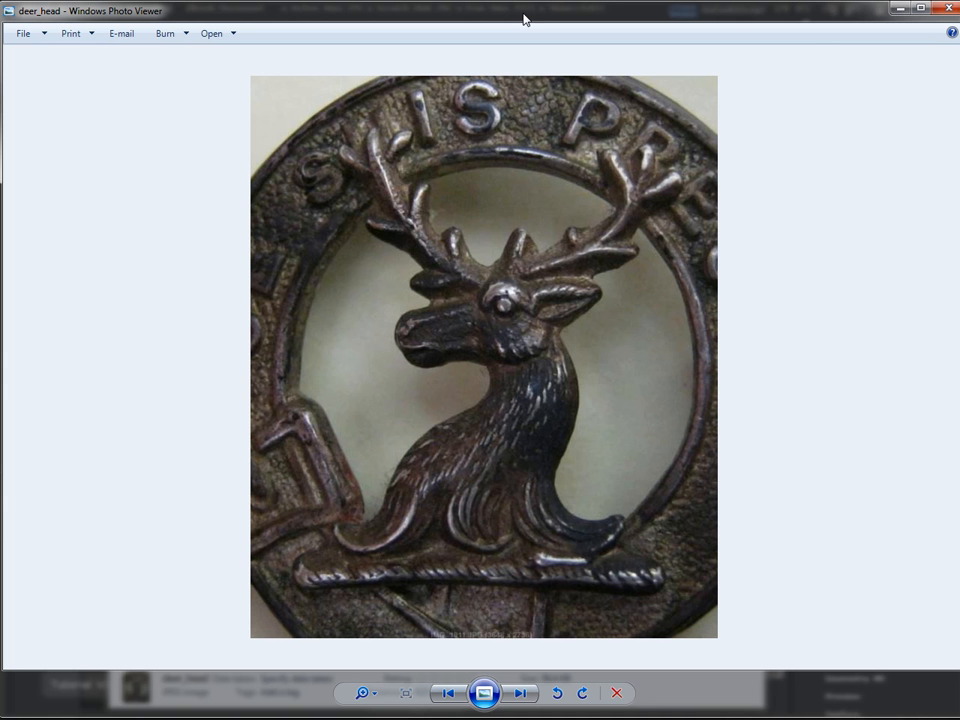
left_click_drag(524, 18, 955, 30)
left_click(473, 42)
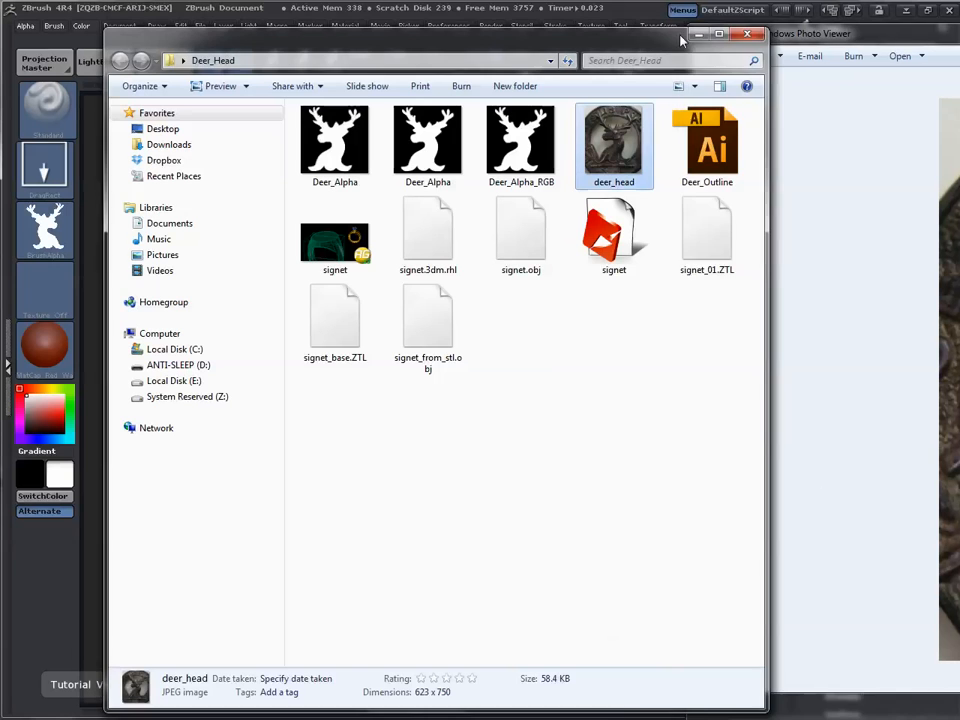
left_click(702, 36)
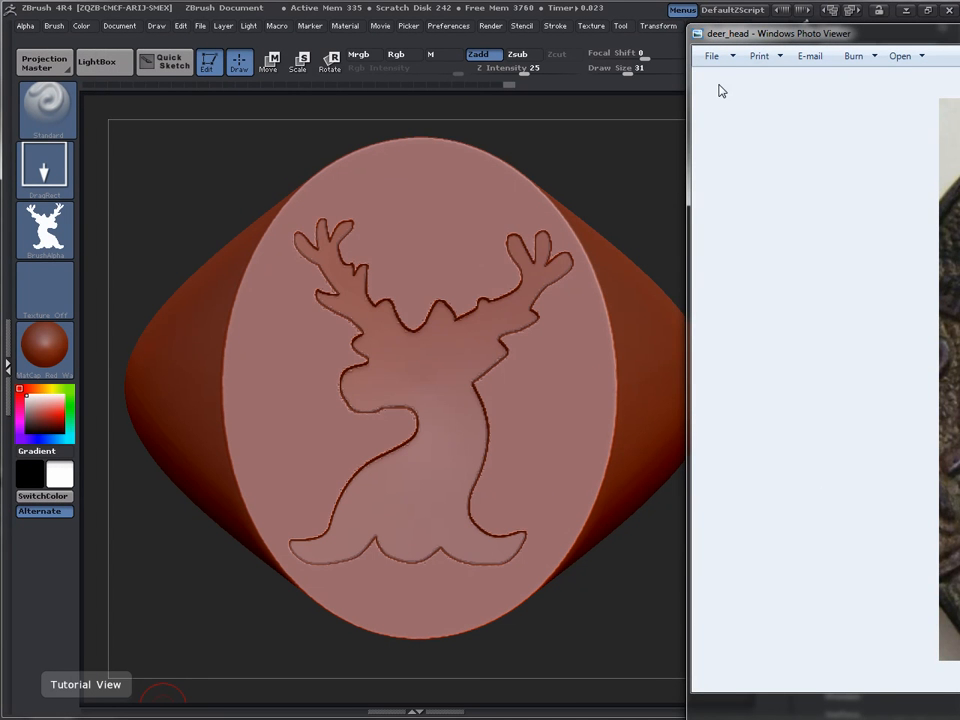
Bring the deer_head reference photo over the canvas to study the deer's form, and move its viewer aside again
left_click(678, 106)
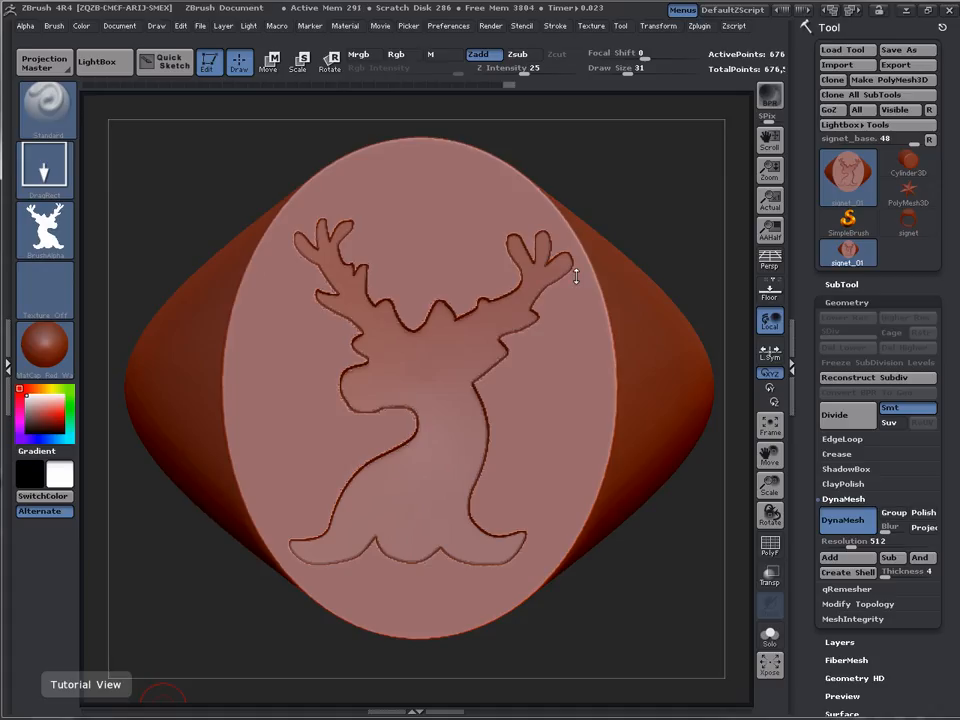
left_click_drag(955, 66, 235, 66)
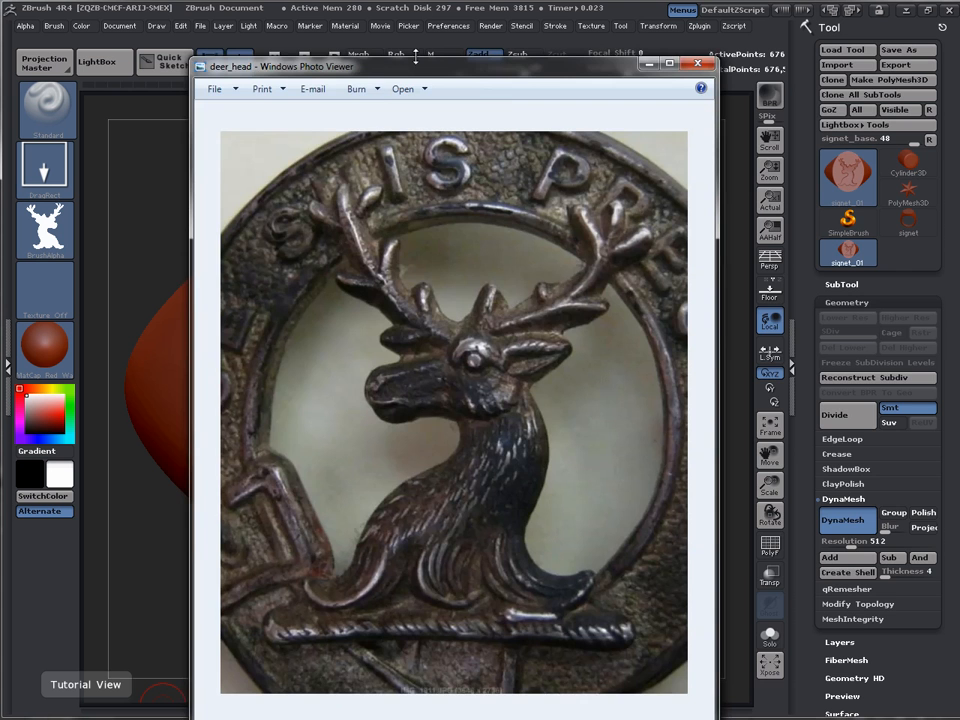
left_click_drag(415, 58, 955, 90)
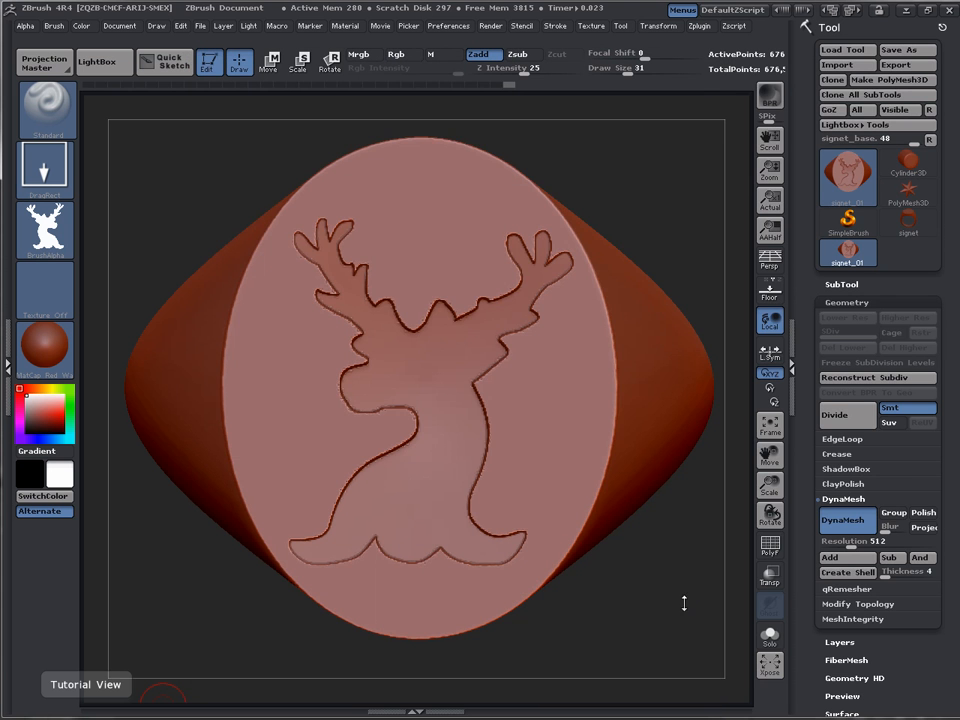
left_click_drag(654, 580, 692, 556)
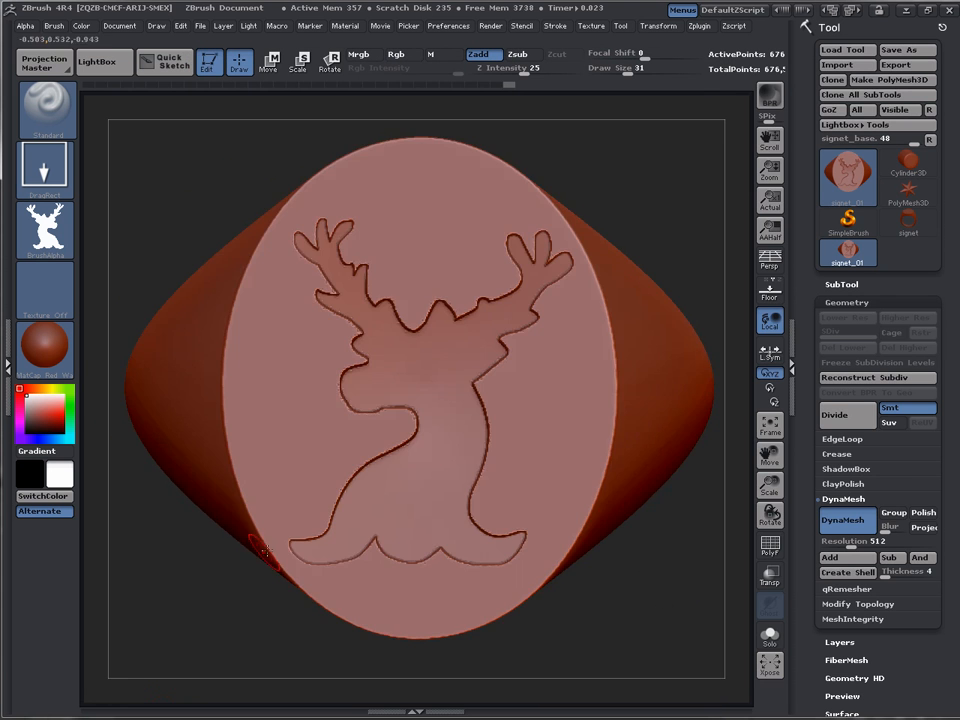
Switch the Standard brush to the FreeHand stroke with Alpha Off, with the view close on the deer's neck
left_click_drag(163, 596, 197, 655, "alt")
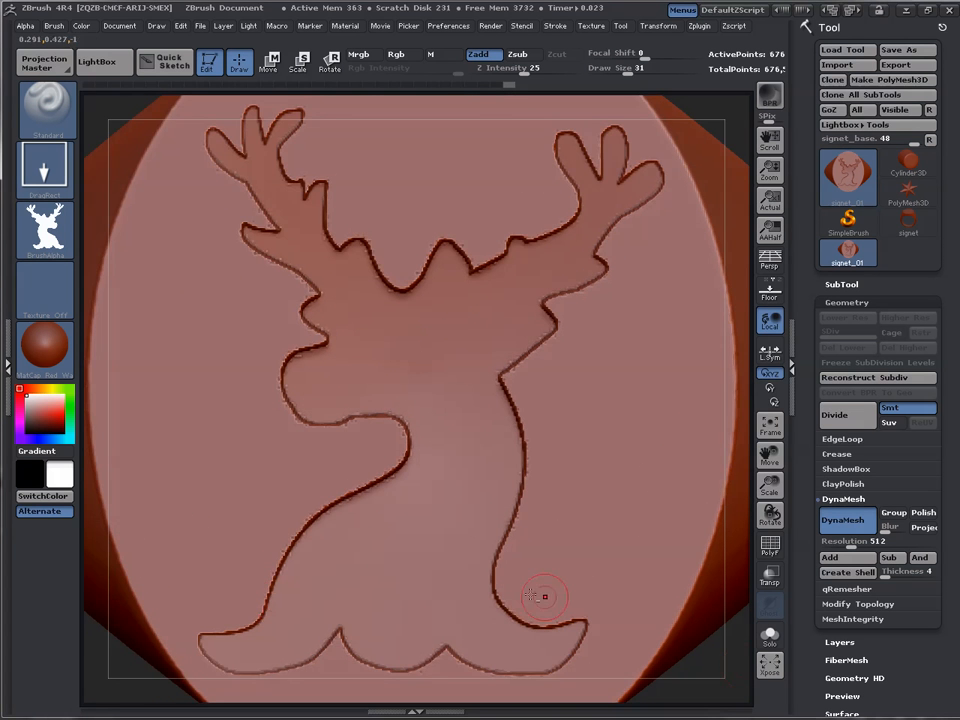
left_click_drag(721, 659, 663, 564, "alt")
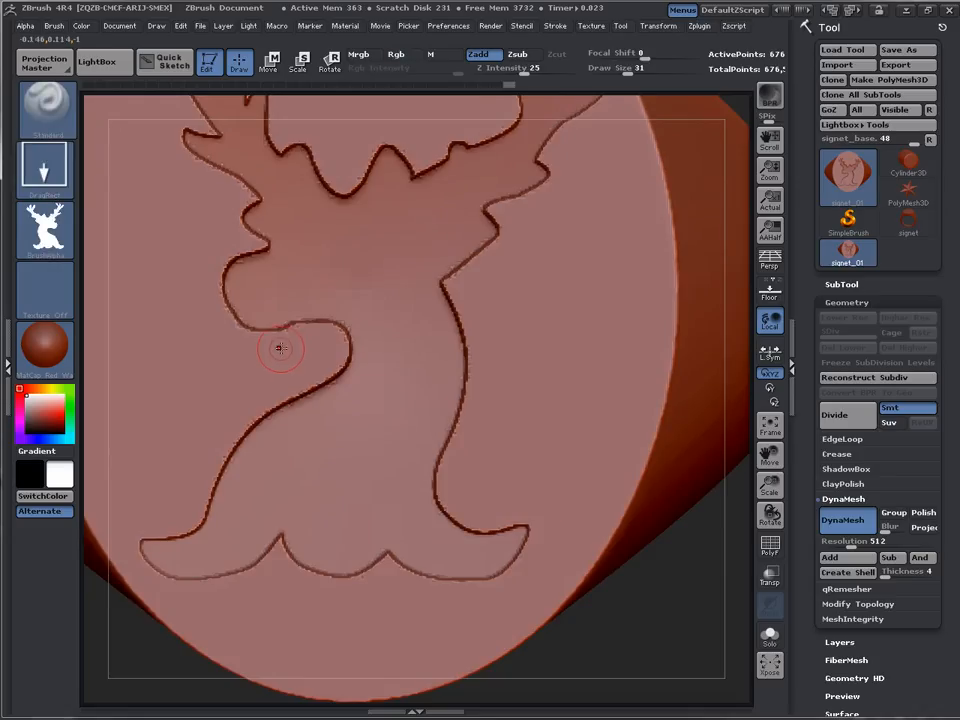
left_click(36, 230)
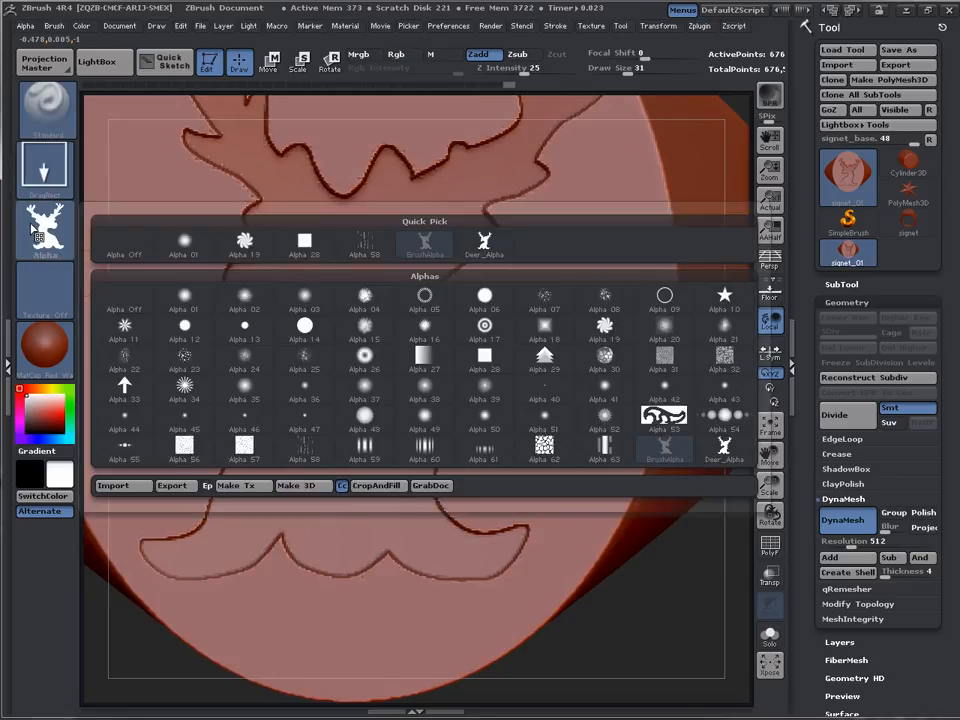
left_click(122, 240)
left_click(38, 162)
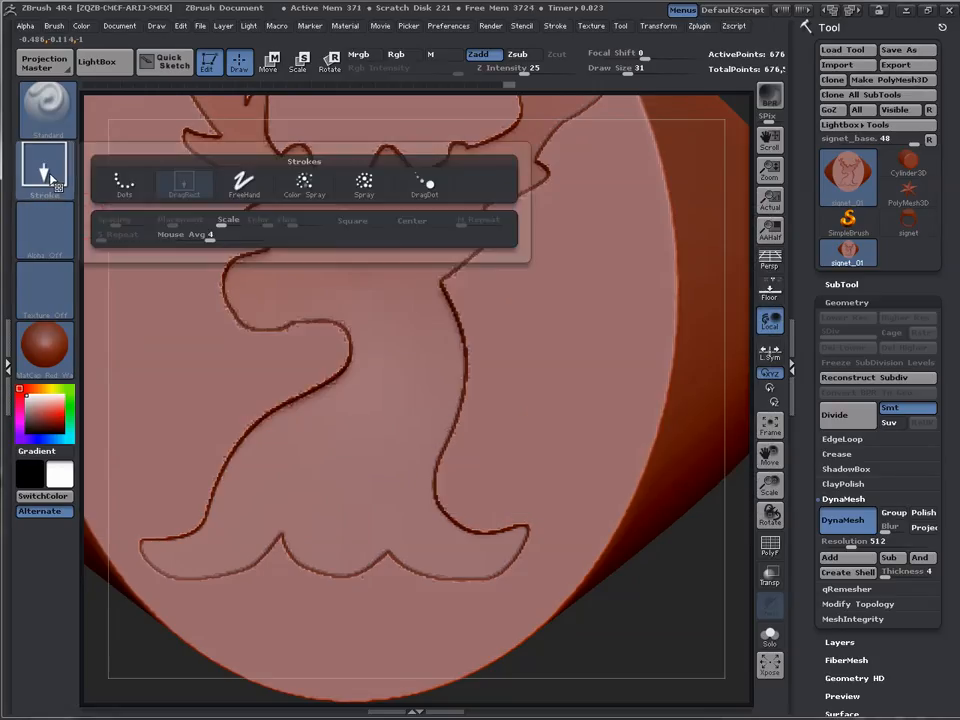
left_click(244, 184)
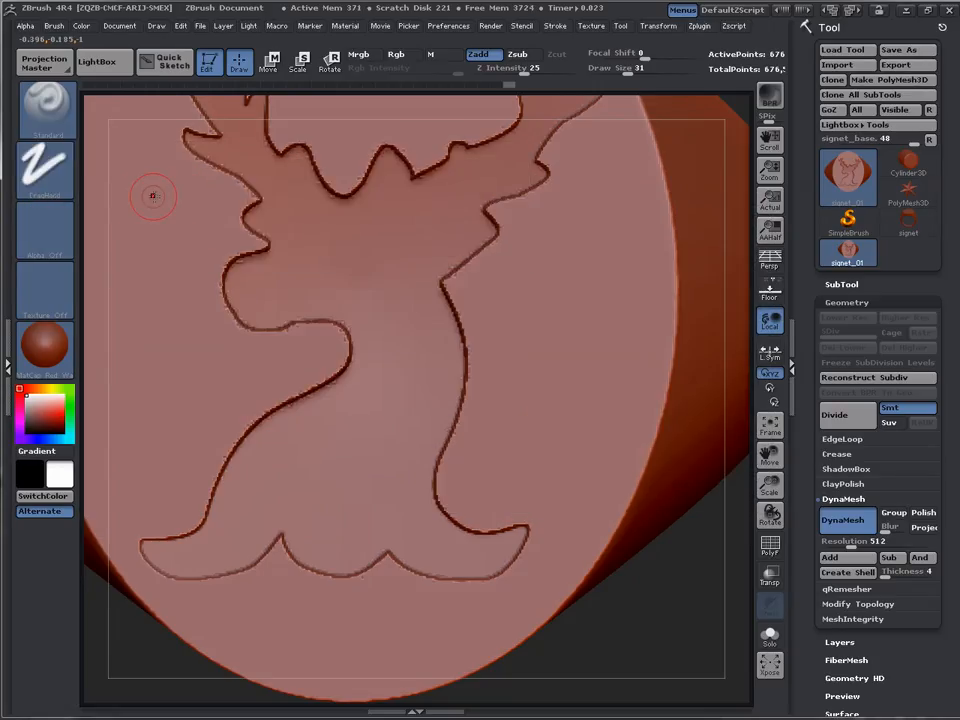
Check the Standard brush's Auto Masking settings for backface masking
left_click(44, 104)
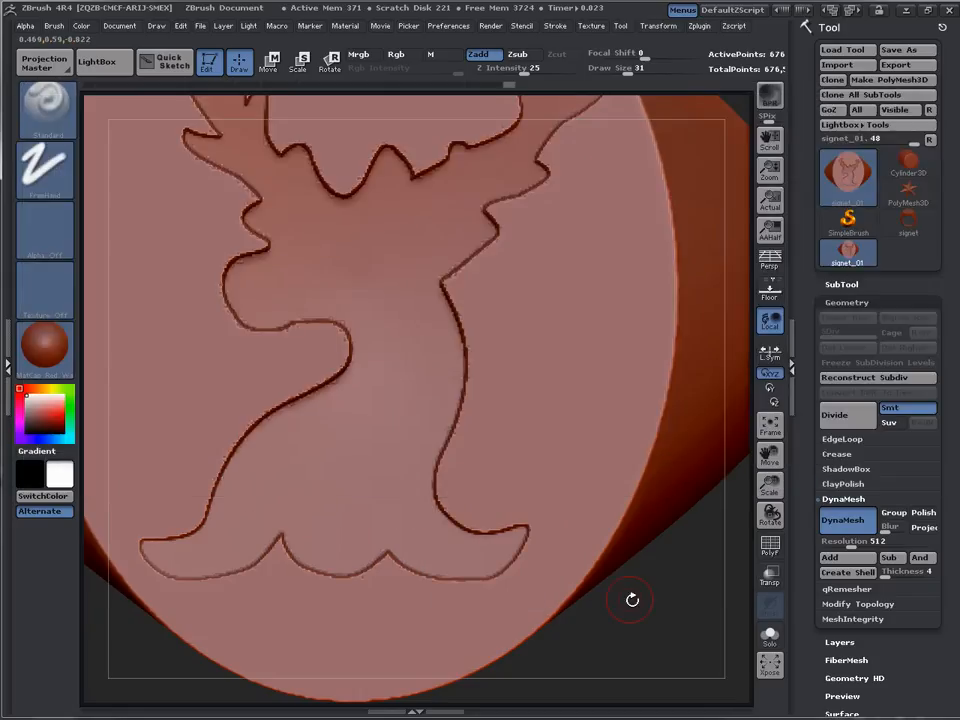
left_click(53, 26)
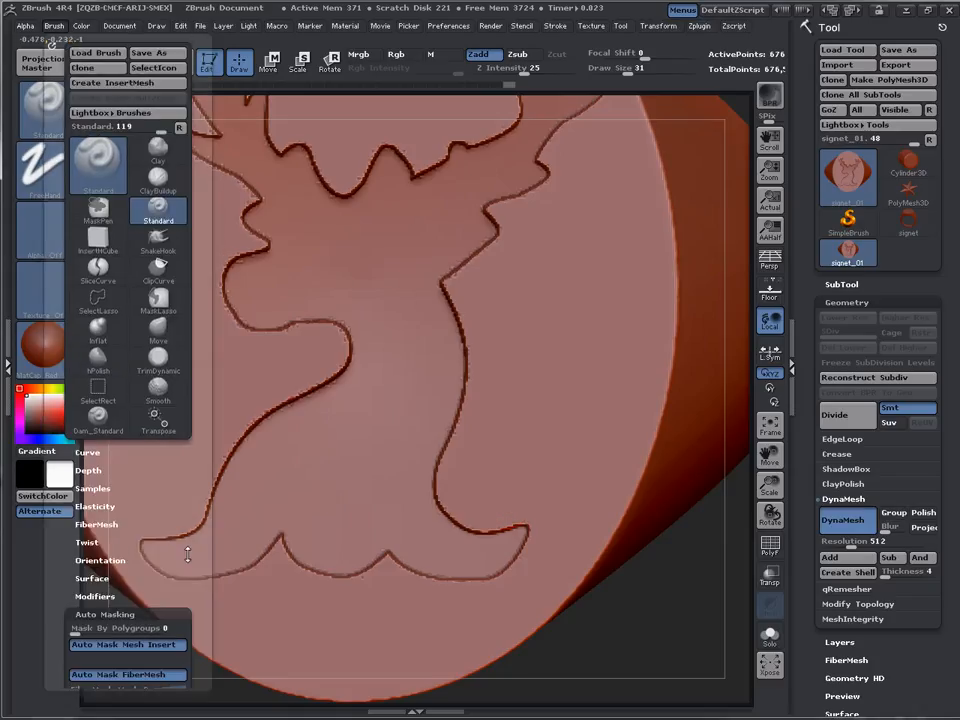
scroll(160, 440, "down", 5)
scroll(175, 453, "down", 5)
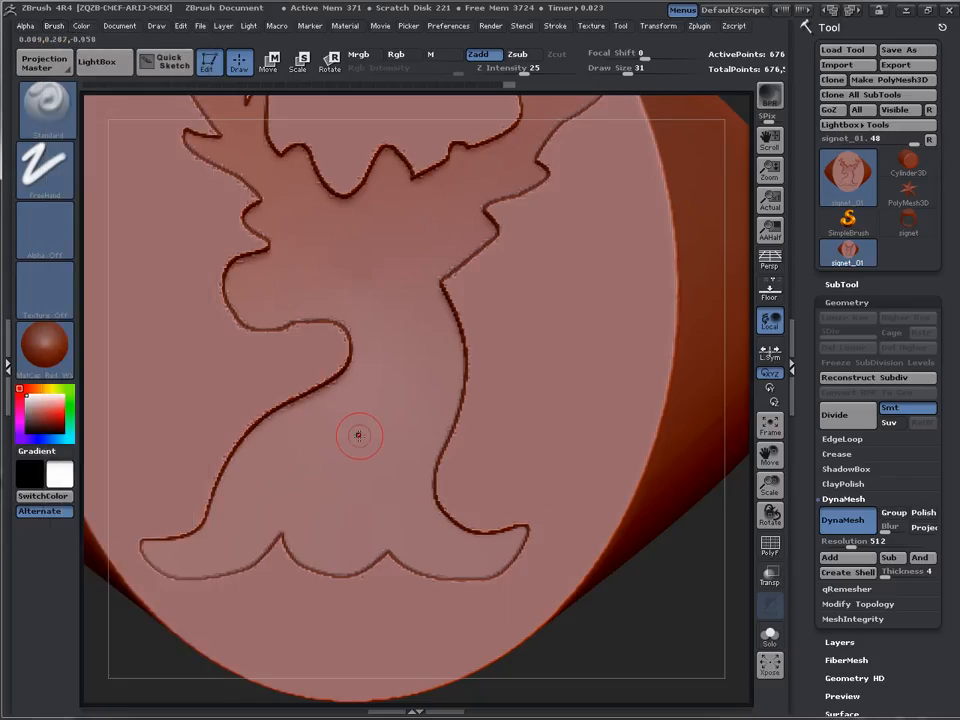
Build up the deer's neck with soft diagonal Standard strokes at Z Intensity 7, using Draw Sizes of 61, 84 and 51
key("s")
left_click_drag(364, 435, 369, 433)
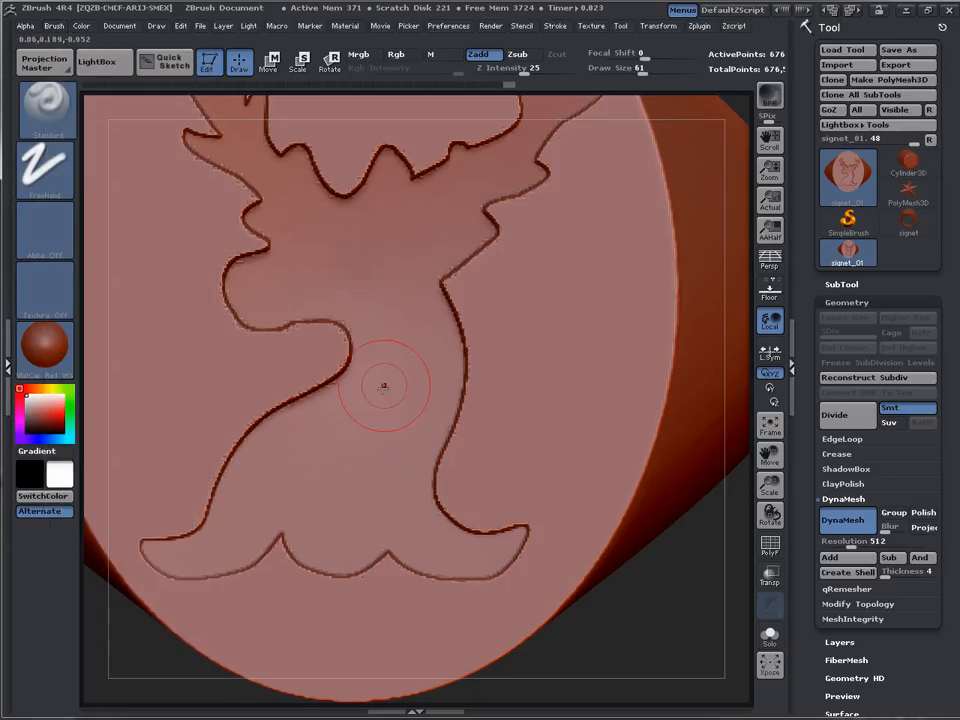
left_click_drag(519, 68, 498, 68)
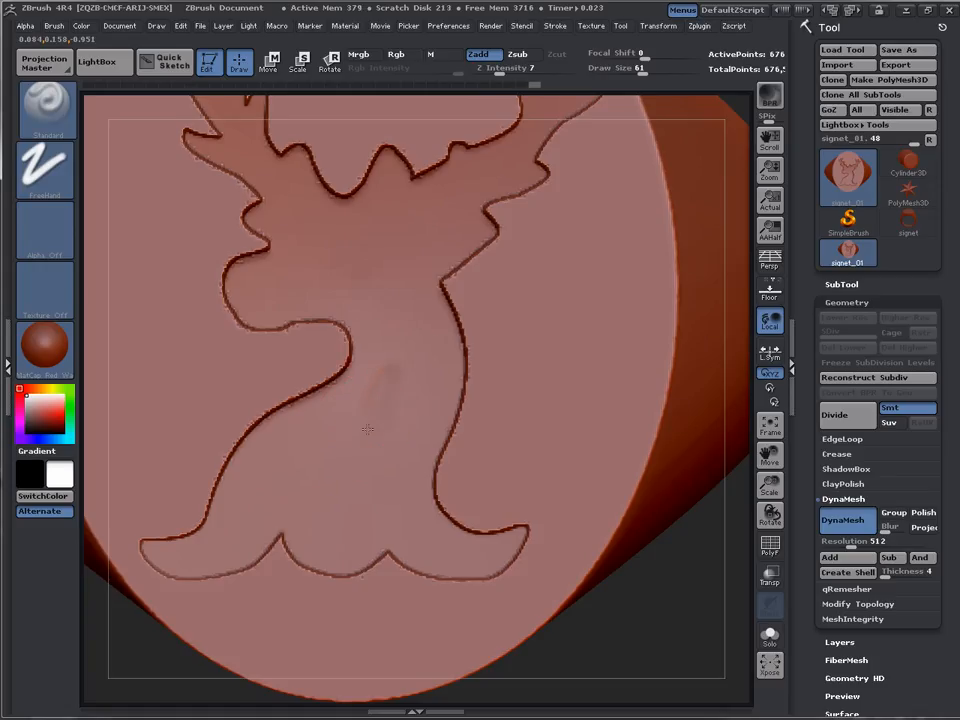
key("s")
mouse_move(370, 394)
left_mouse_down()
mouse_move(382, 392)
mouse_move(322, 474)
left_mouse_up()
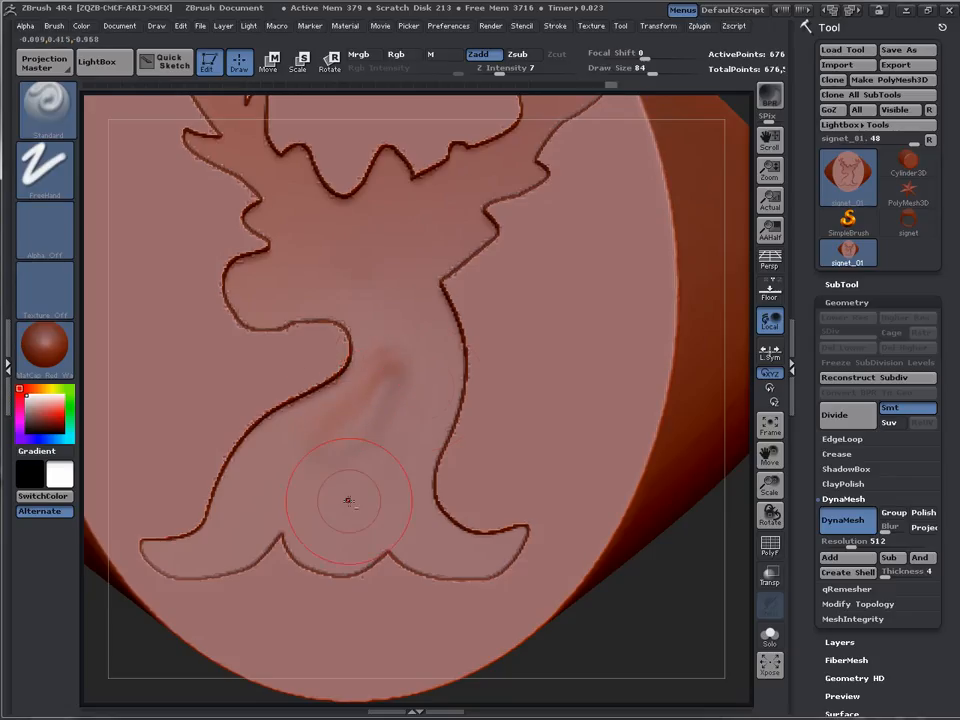
mouse_move(408, 388)
left_mouse_down()
mouse_move(416, 392)
mouse_move(370, 420)
mouse_move(330, 488)
left_mouse_up()
mouse_move(392, 376)
left_mouse_down()
mouse_move(348, 443)
mouse_move(307, 476)
left_mouse_up()
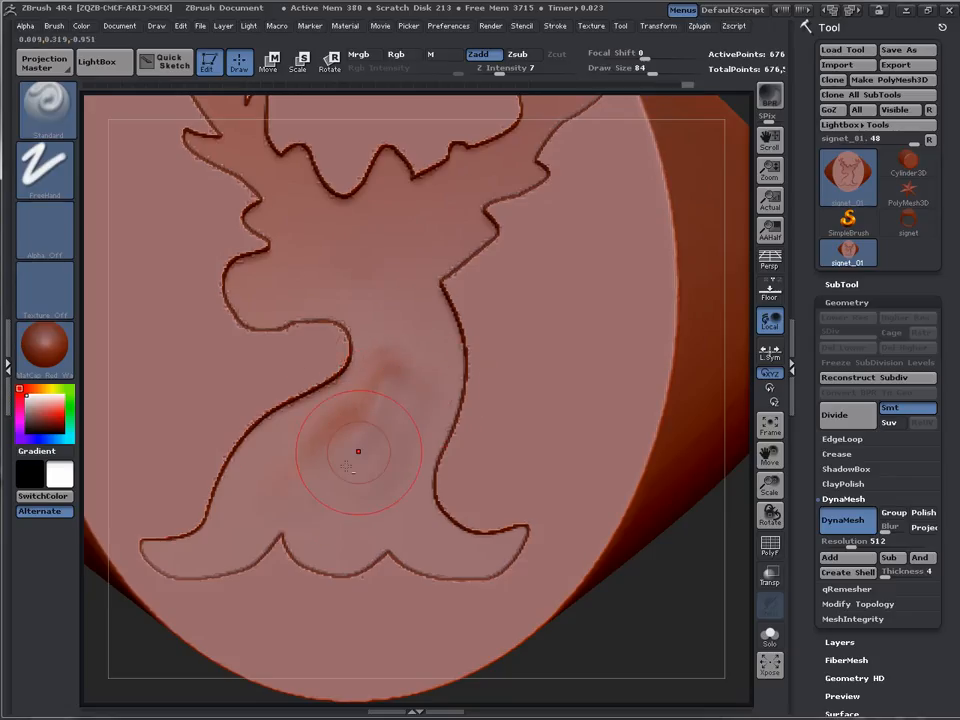
mouse_move(358, 452)
left_mouse_down()
mouse_move(375, 438)
mouse_move(265, 483)
left_mouse_up()
key("s")
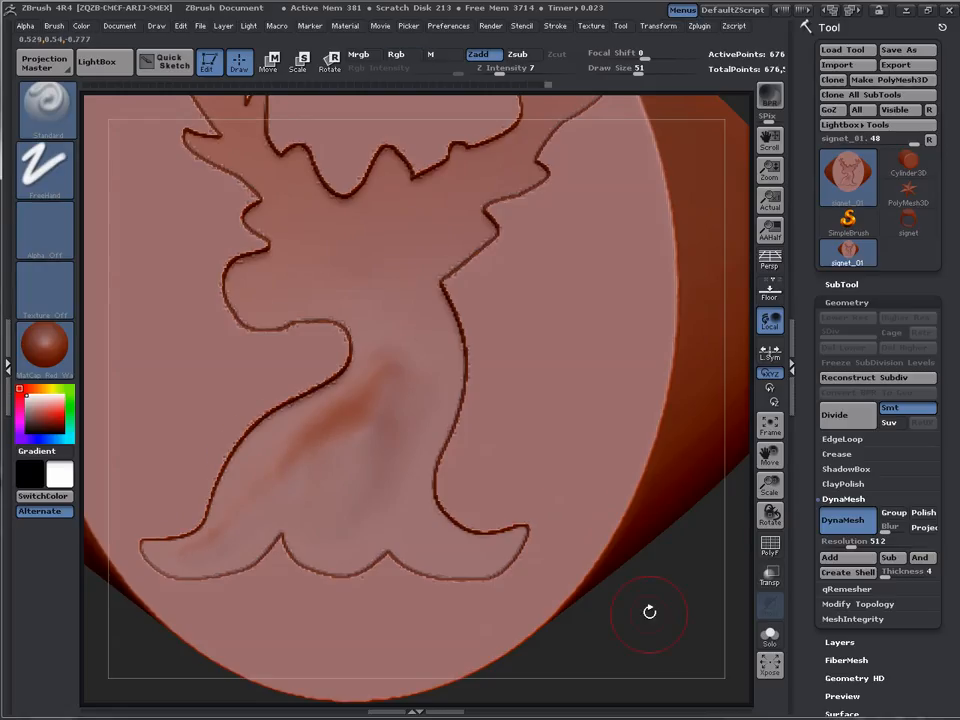
Try to smooth the stamped outline on the left side of the deer's neck at Z Intensity 100
mouse_move(649, 621)
left_mouse_down("alt")
mouse_move(689, 547)
mouse_move(677, 551)
mouse_move(578, 500)
left_mouse_up("alt")
key("shift")
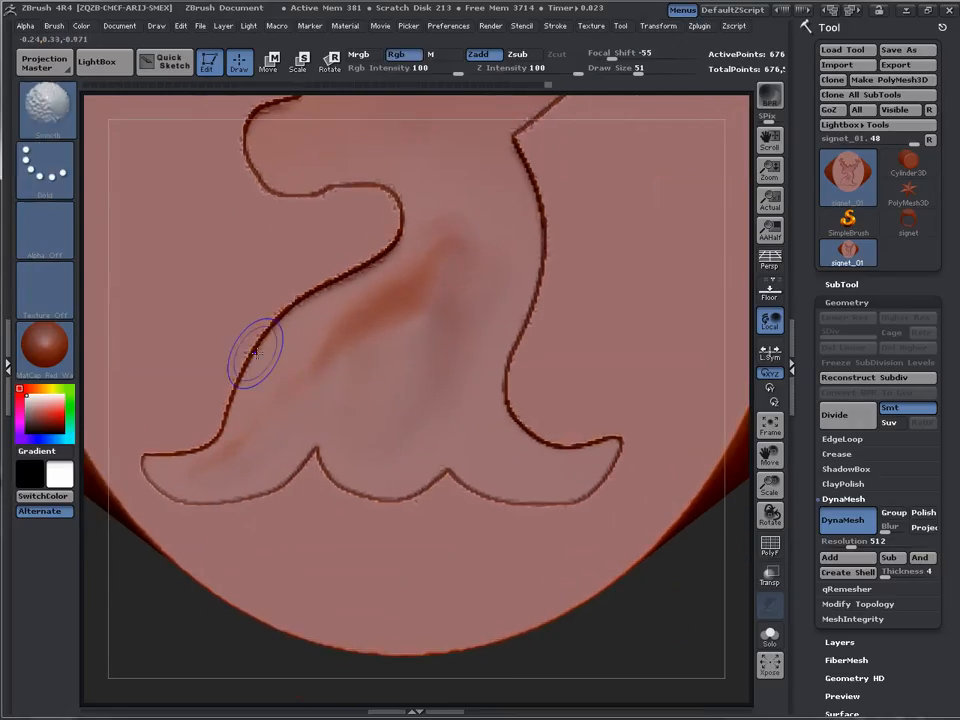
left_click_drag(232, 375, 226, 392, "shift")
key("ctrl+z")
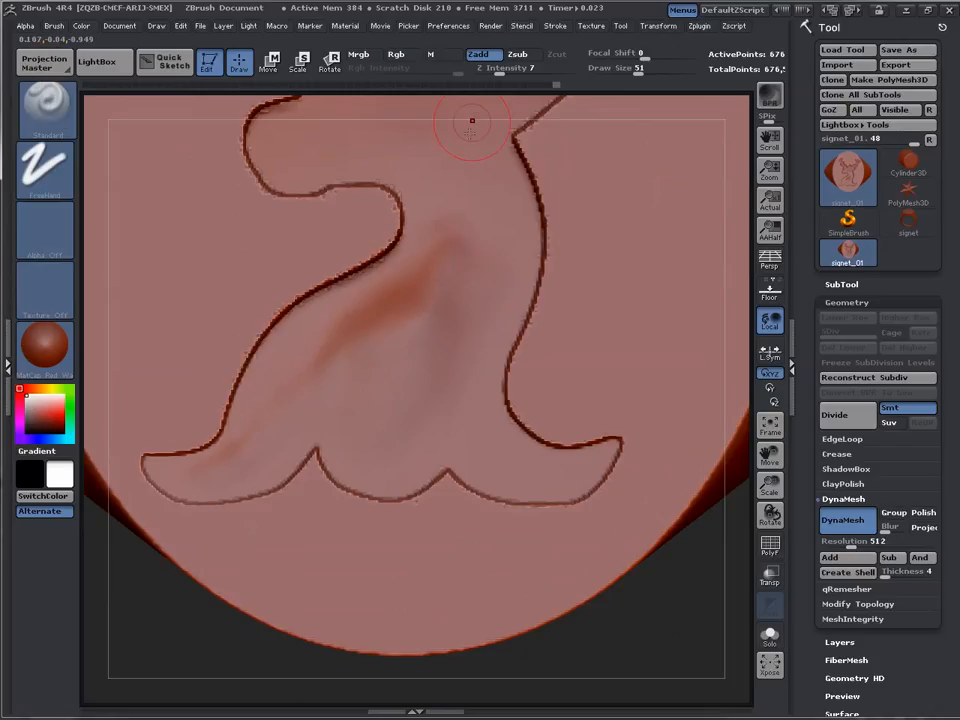
Set the Smooth brush's Z Intensity to 22 and soften the left edge of the deer's neck
key("shift")
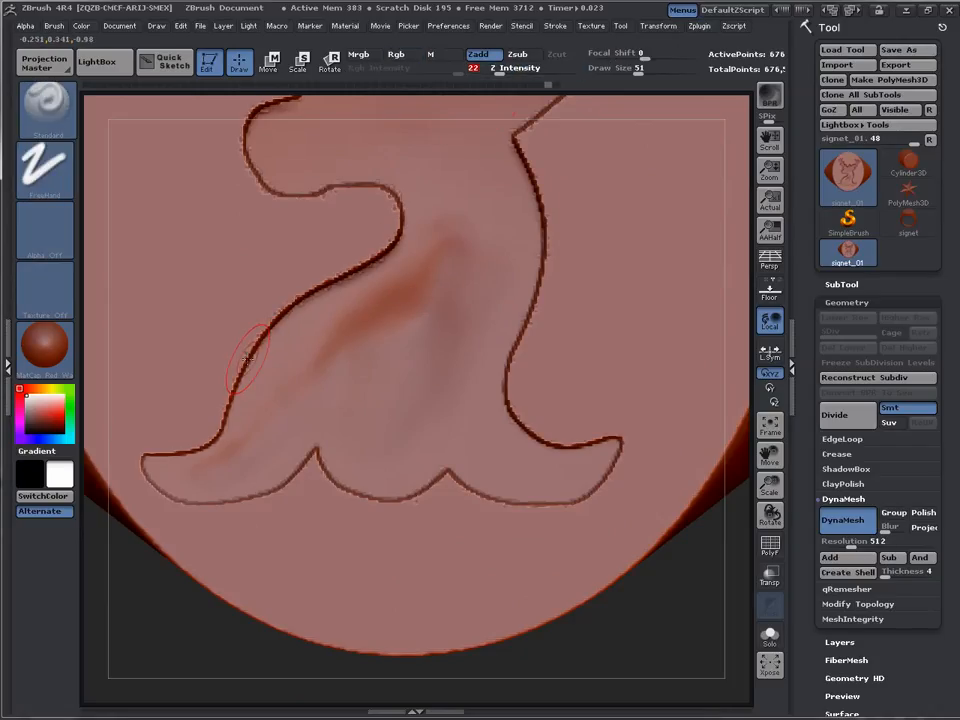
key("shift")
mouse_move(237, 377)
left_mouse_down("shift")
mouse_move(268, 336)
mouse_move(313, 317)
mouse_move(407, 238)
mouse_move(268, 340)
mouse_move(240, 380)
left_mouse_up("shift")
left_click_drag(240, 380, 222, 426, "shift")
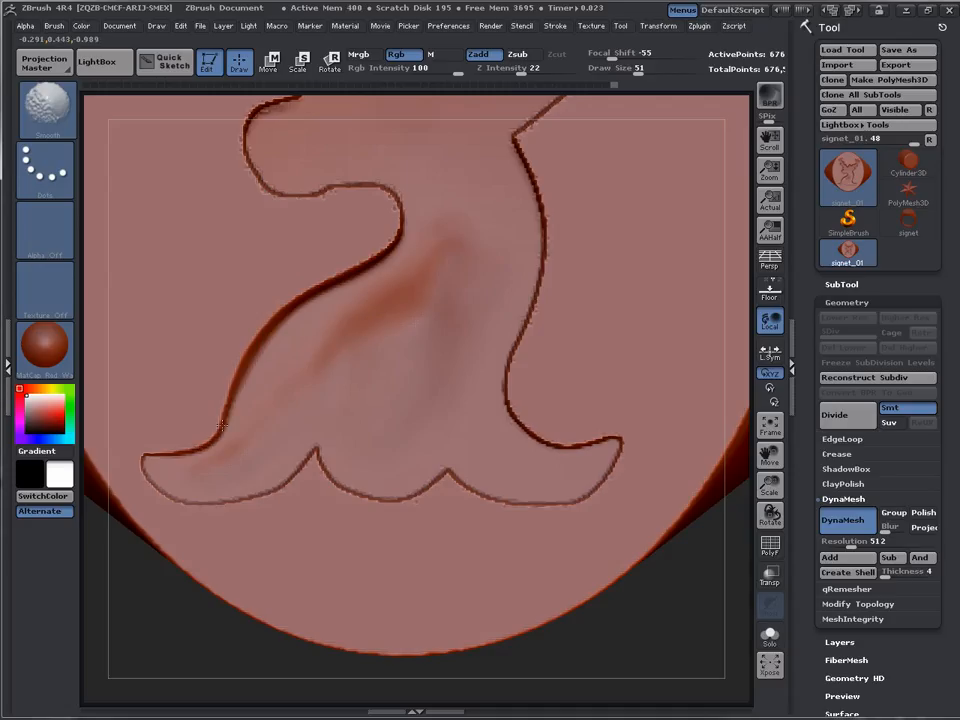
Smooth the scalloped lower edge of the neck and its right edge up to the back of the head
mouse_move(150, 457)
left_mouse_down("shift")
mouse_move(207, 490)
mouse_move(261, 486)
mouse_move(326, 452)
mouse_move(400, 482)
left_mouse_up("shift")
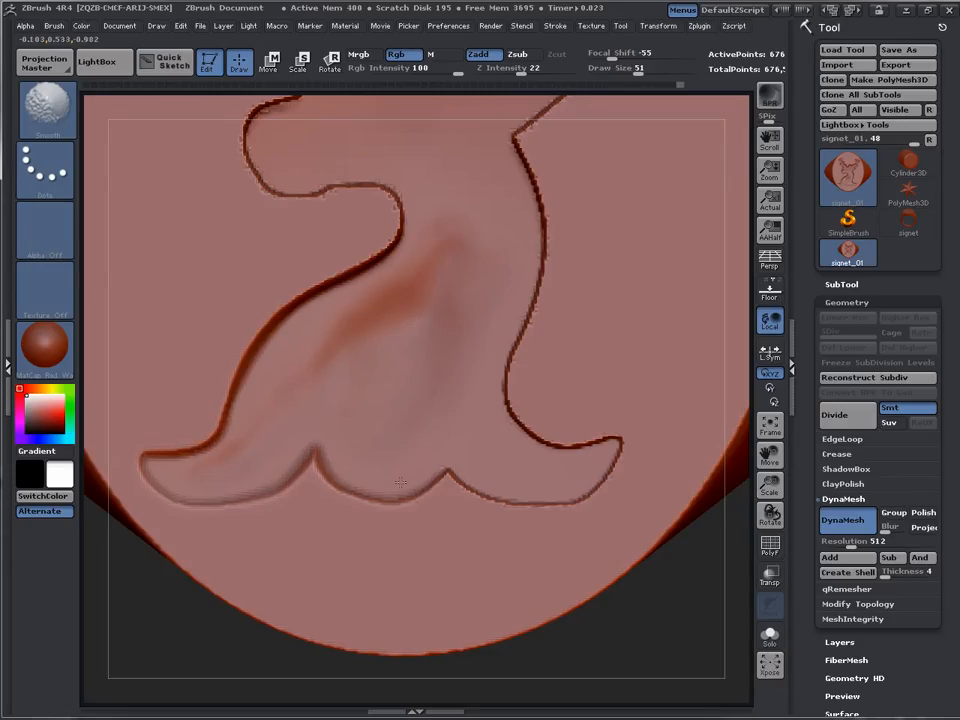
left_click_drag(335, 482, 568, 485, "shift")
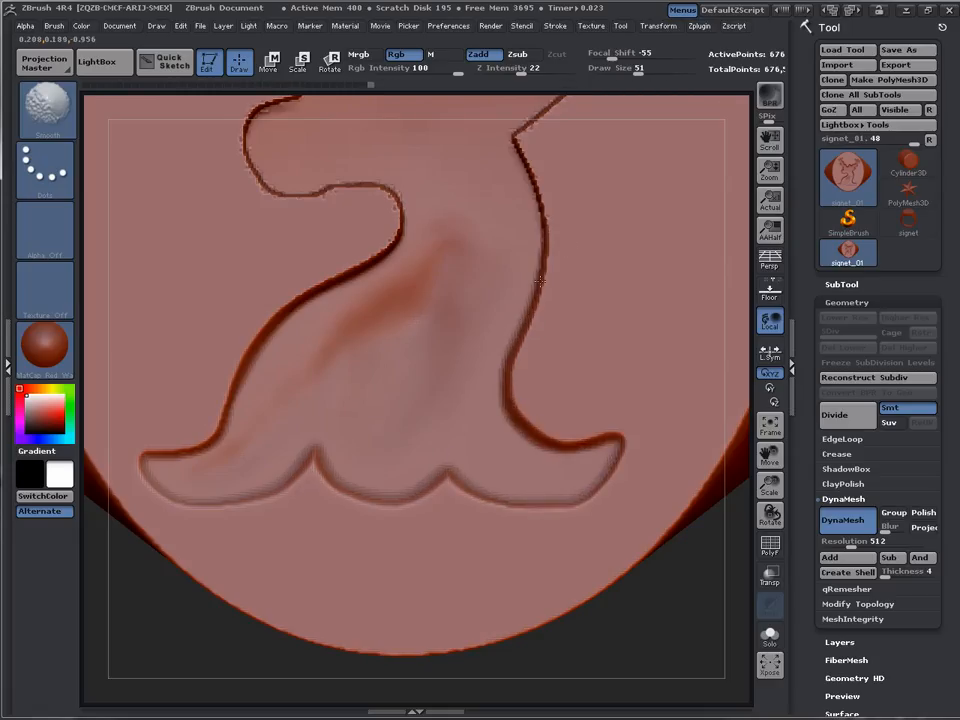
left_click_drag(513, 172, 529, 173)
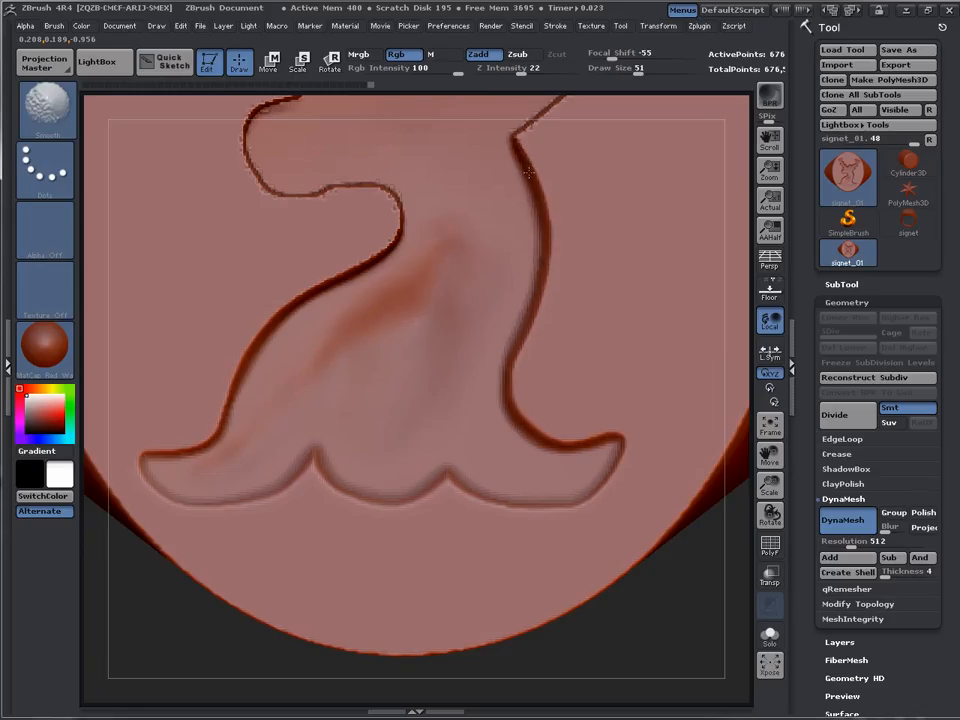
Smooth the outline around the deer's snout and under its jaw
left_click_drag(660, 628, 691, 694, "alt")
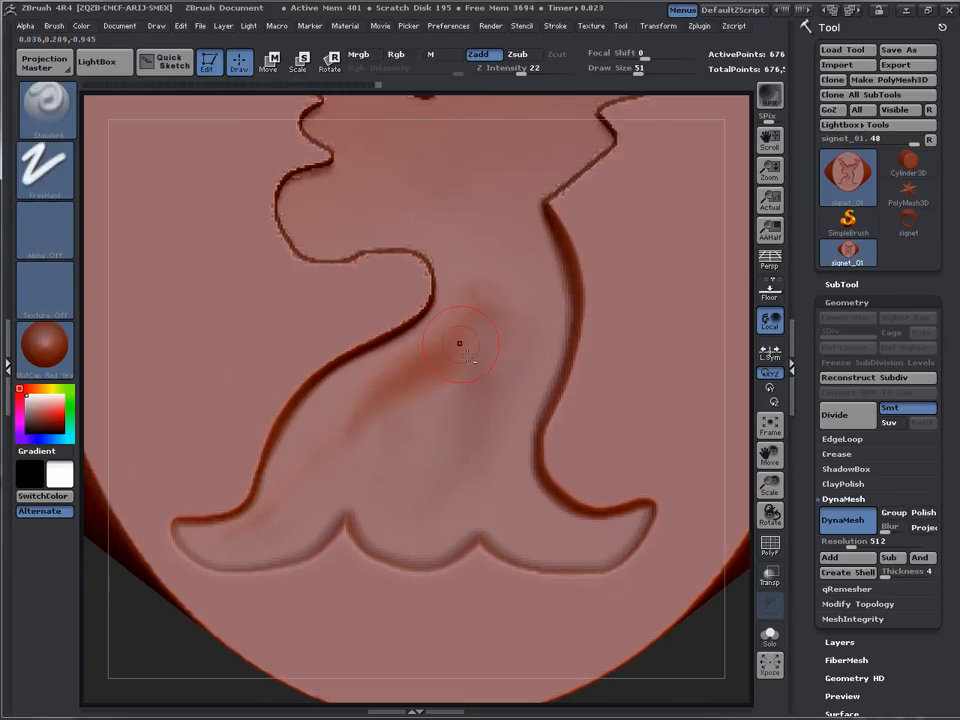
left_click_drag(308, 184, 293, 189, "shift")
left_click_drag(286, 235, 372, 253, "shift")
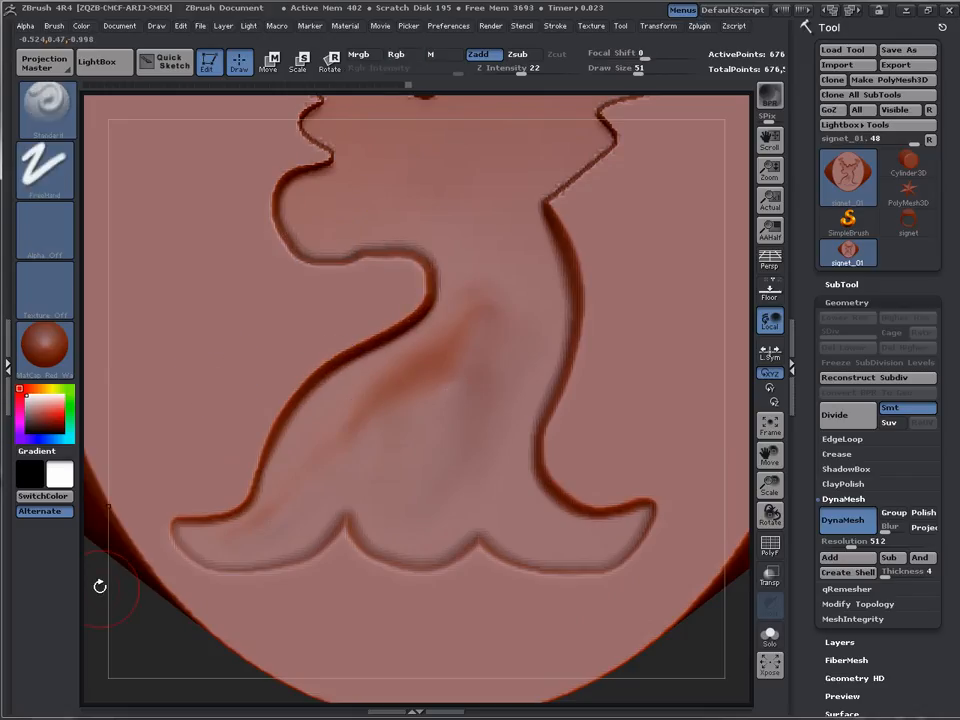
Try a Standard brush stroke across the deer's snout and cheek
mouse_move(100, 586)
left_mouse_down("alt")
mouse_move(136, 716)
mouse_move(98, 662)
mouse_move(110, 716)
left_mouse_up("alt")
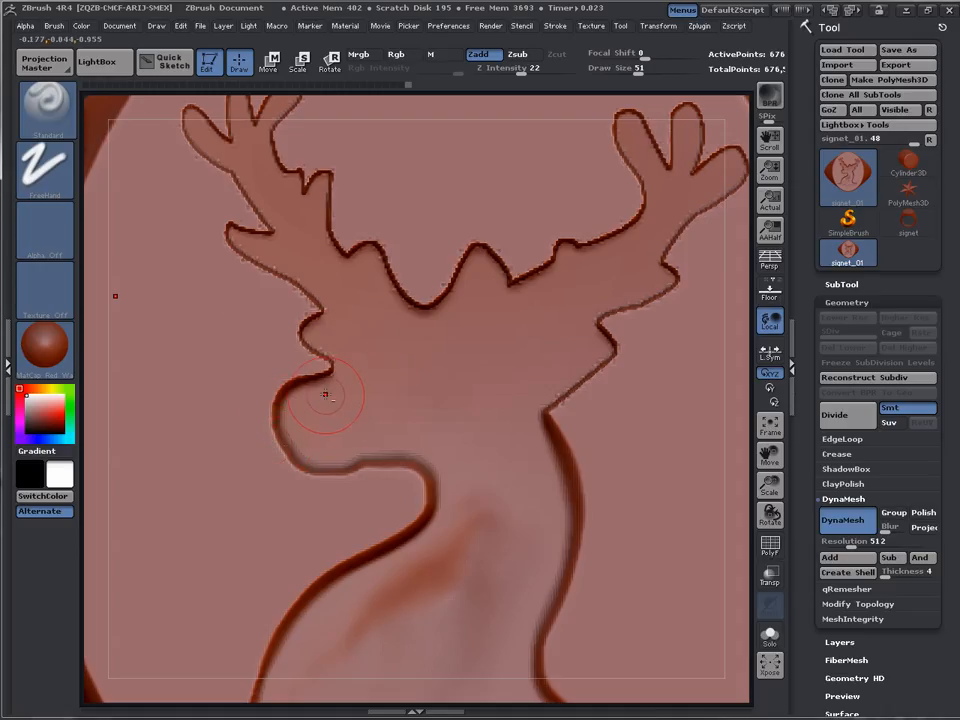
left_click_drag(290, 395, 441, 428)
key("ctrl+z")
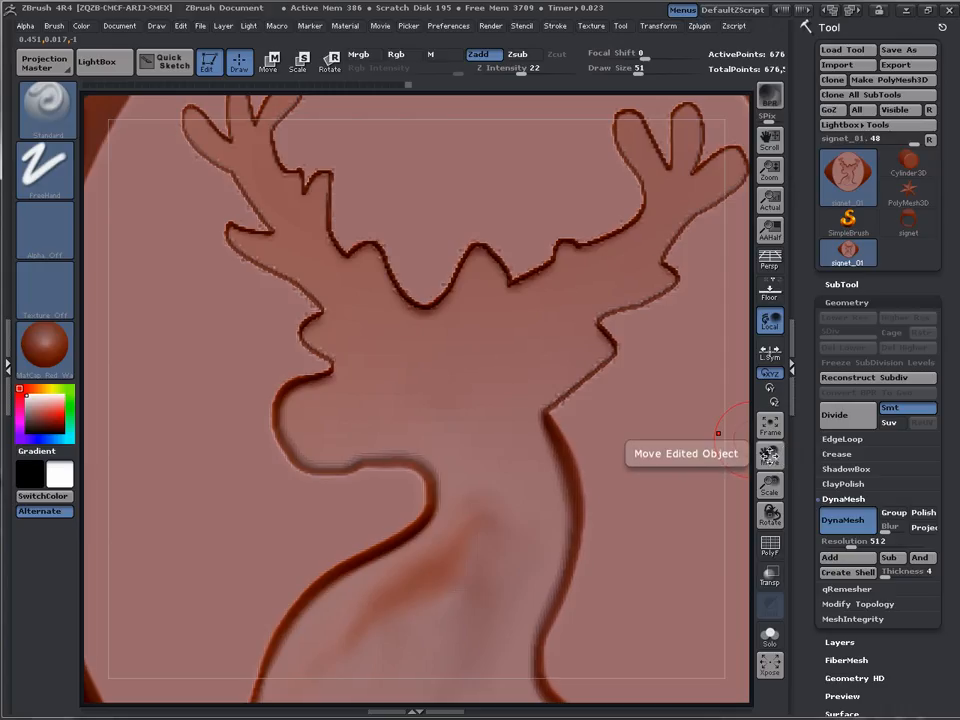
Smooth the outline of the brow, the left antler, the top of the head and the right antler's inner edge
left_click_drag(769, 456, 783, 501)
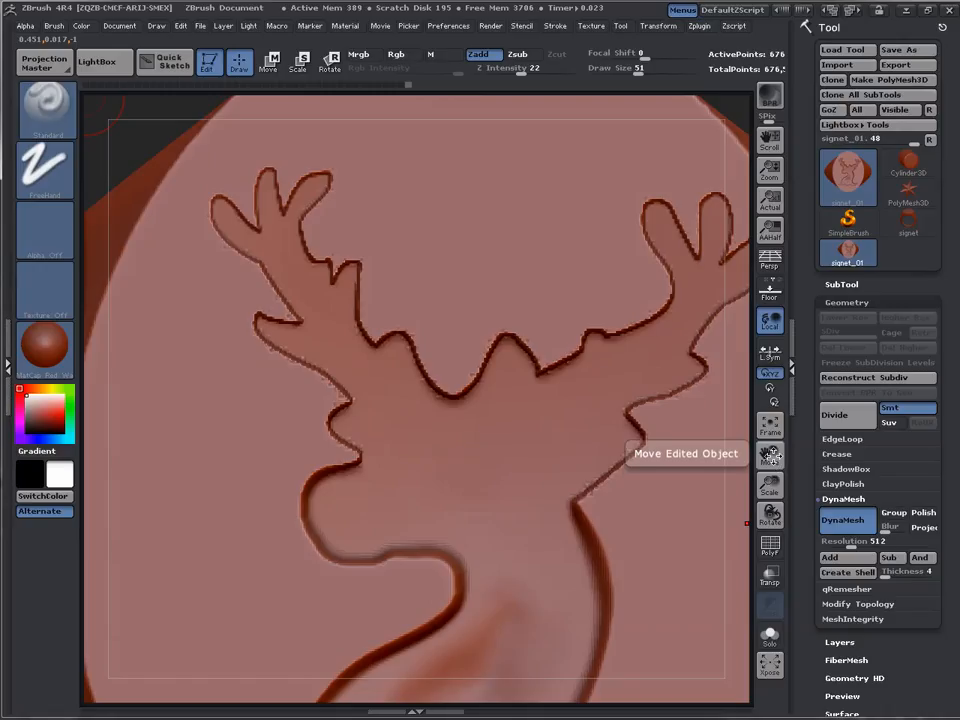
key("shift")
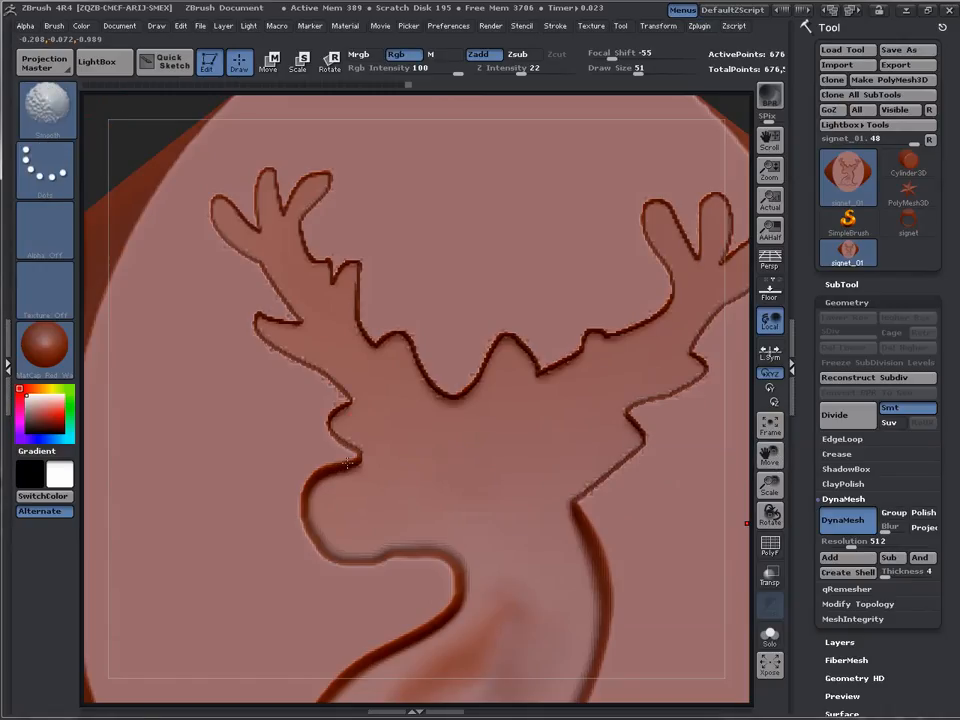
left_click_drag(340, 388, 290, 342, "shift")
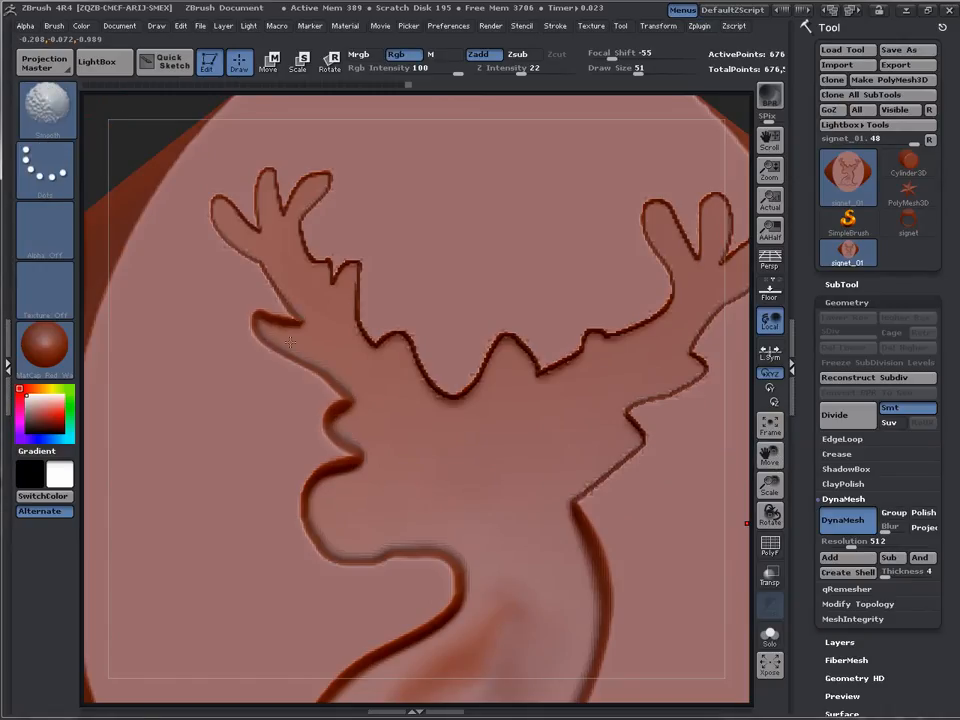
mouse_move(269, 285)
left_mouse_down("shift")
mouse_move(228, 215)
mouse_move(289, 234)
mouse_move(351, 271)
left_mouse_up("shift")
mouse_move(372, 341)
left_mouse_down("shift")
mouse_move(456, 404)
mouse_move(492, 353)
mouse_move(578, 350)
mouse_move(674, 286)
left_mouse_up("shift")
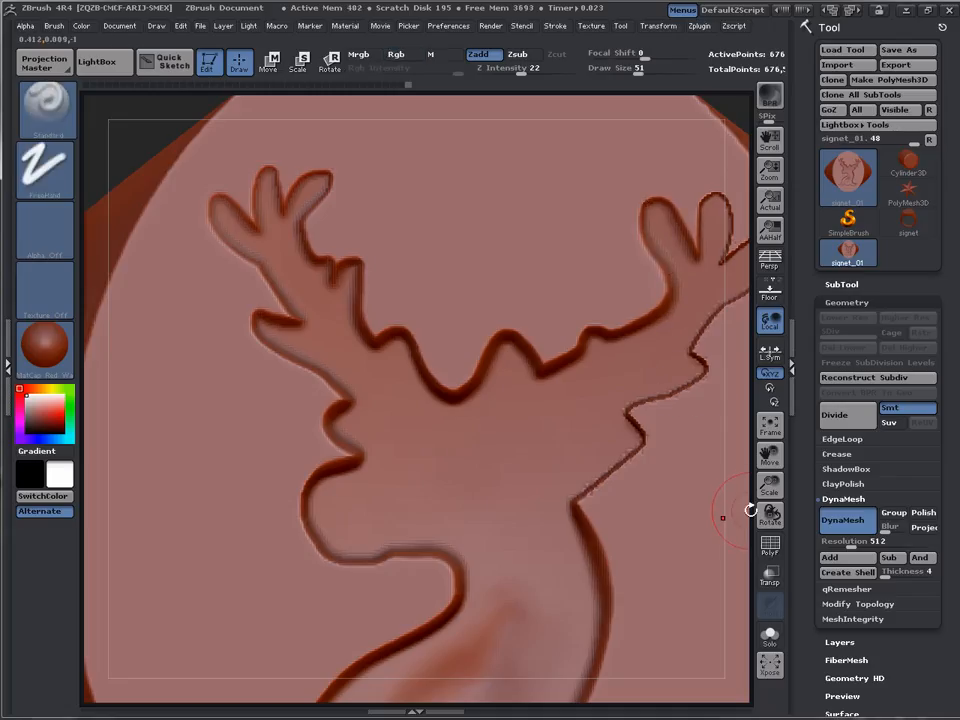
Smooth the right antler's remaining tines and the ear outline, and check the whole deer on the oval face
left_click_drag(779, 454, 650, 459)
mouse_move(577, 206)
left_mouse_down("shift")
mouse_move(567, 210)
mouse_move(614, 268)
left_mouse_up("shift")
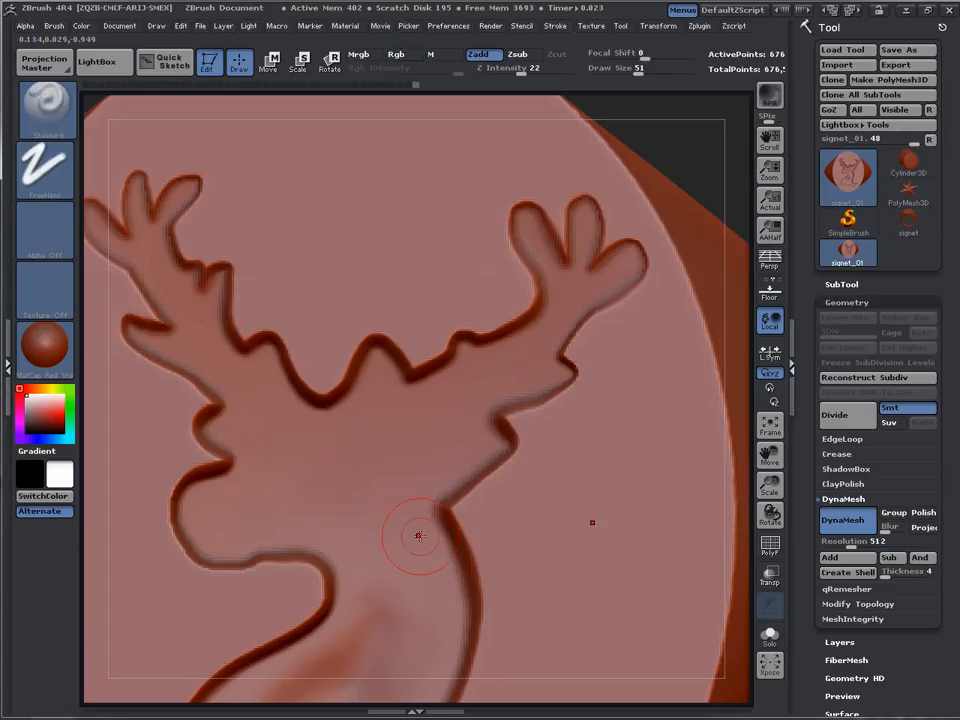
key("f")
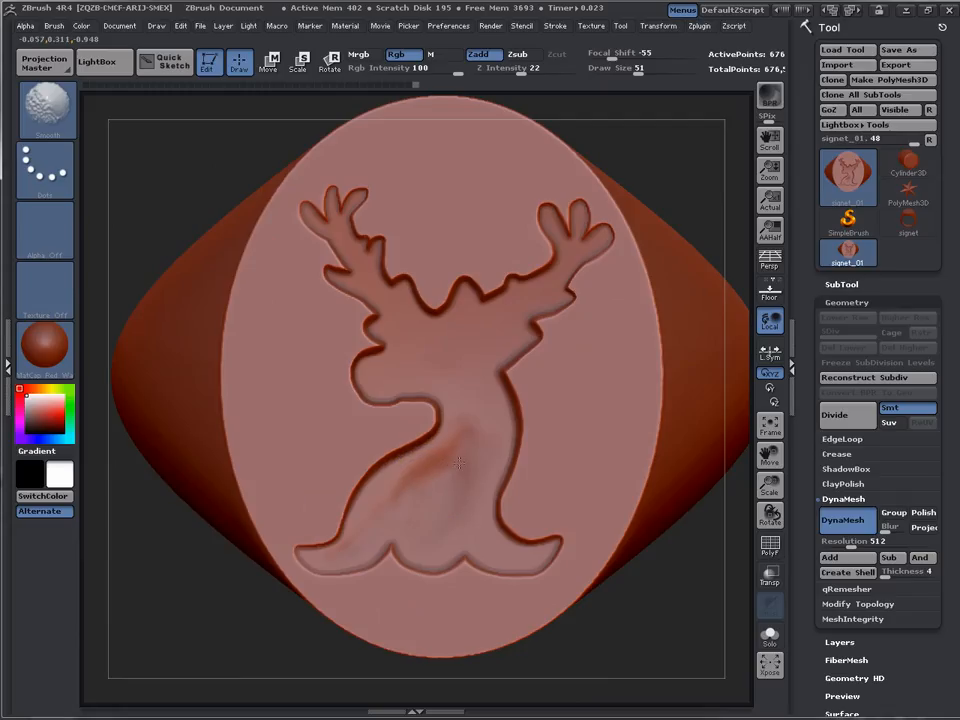
mouse_move(589, 561)
left_mouse_down("alt")
mouse_move(510, 566)
mouse_move(704, 683)
left_mouse_up("alt")
left_click_drag(200, 640, 154, 627)
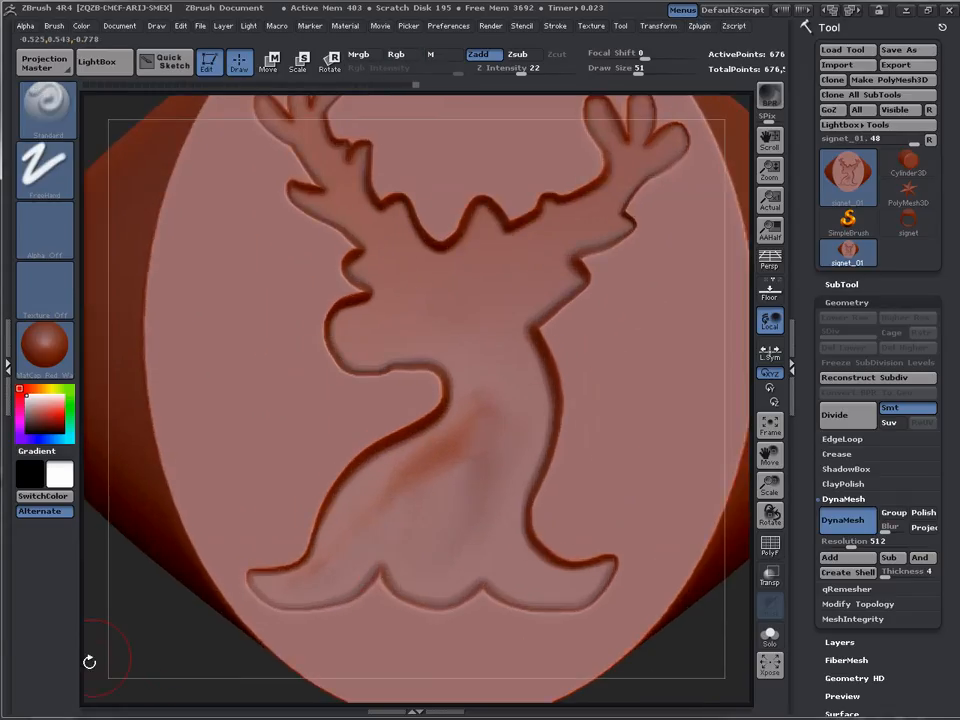
Switch to the Clay brush and lay a first trial stroke across the deer's chest
left_click(42, 128)
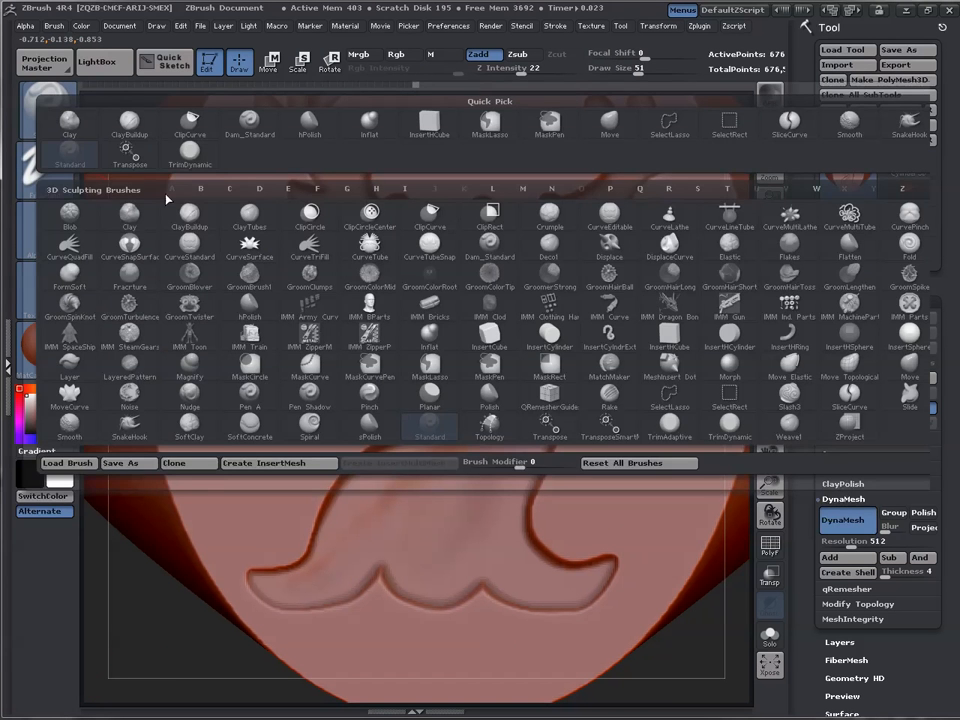
left_click(128, 215)
left_click(54, 25)
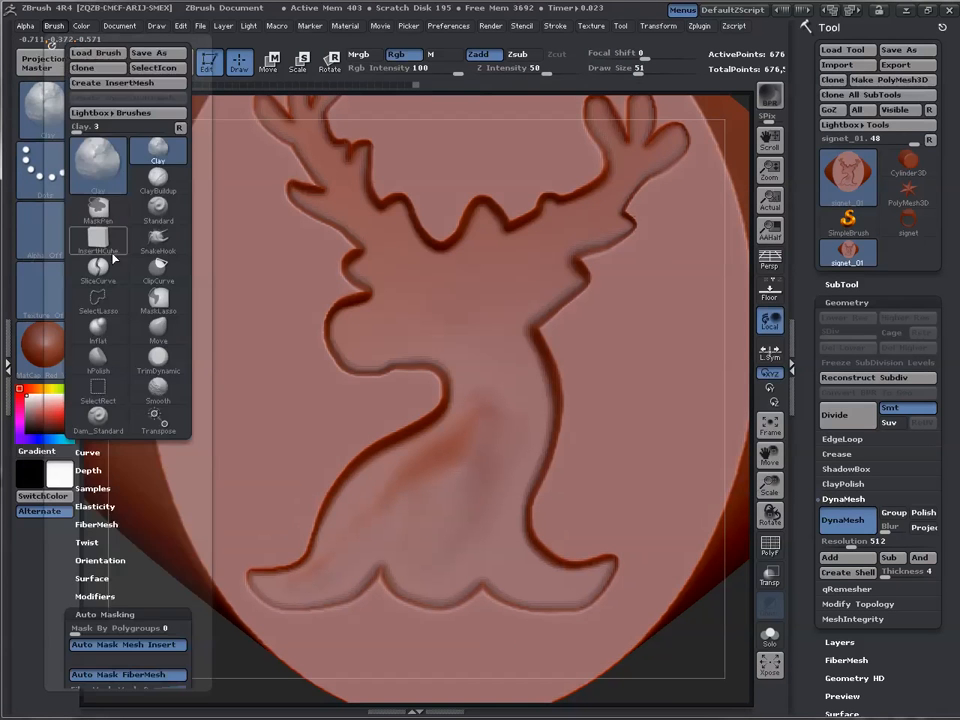
left_click_drag(187, 574, 165, 443)
left_click(115, 457)
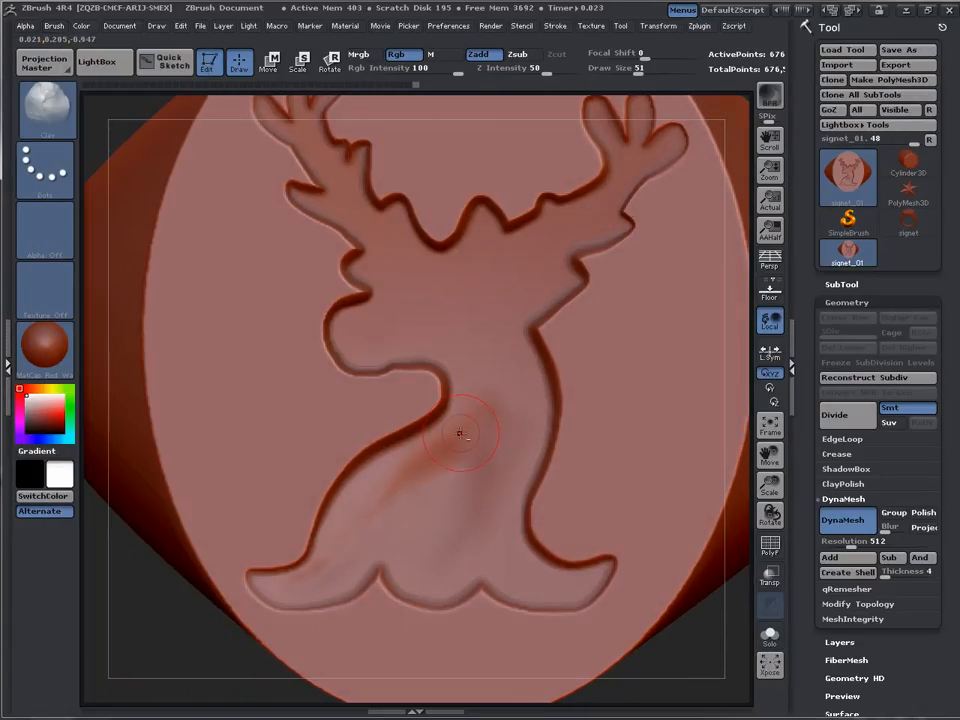
left_click_drag(460, 433, 398, 466)
key("shift")
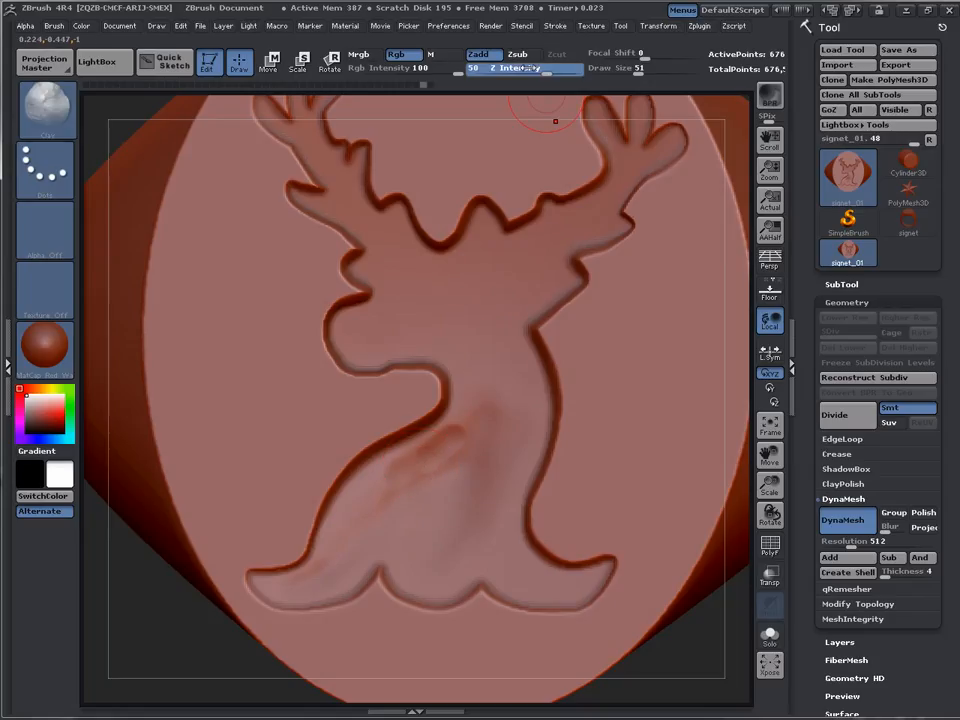
Build up the deer's neck, chest and lower front with the Clay brush at Z intensity 12, using draw sizes 74 and 82
key("s")
mouse_move(484, 467)
left_mouse_down()
mouse_move(476, 458)
mouse_move(463, 474)
mouse_move(488, 422)
mouse_move(336, 514)
left_mouse_up()
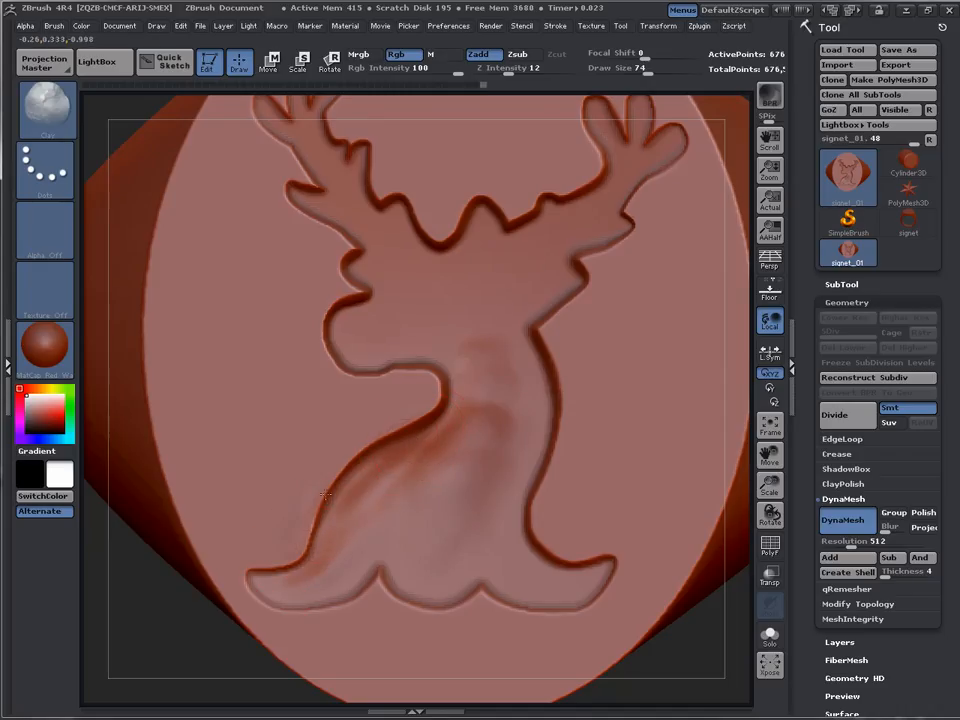
key("s")
mouse_move(298, 565)
left_mouse_down()
mouse_move(285, 567)
mouse_move(302, 576)
left_mouse_up()
key("s")
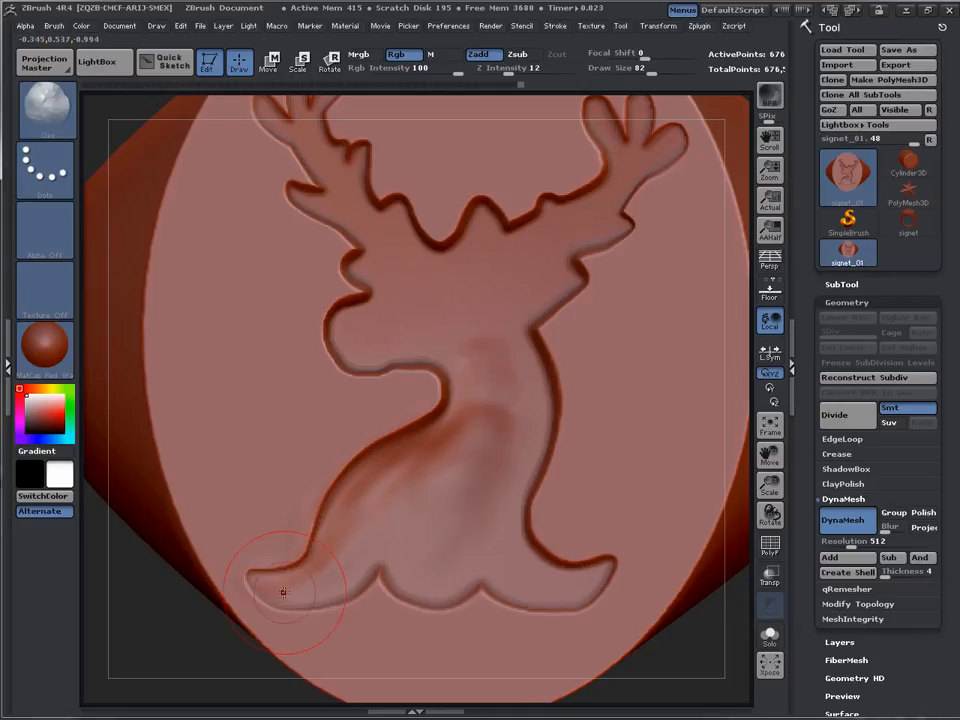
Soften the deer's lower front tip and scalloped bottom edge, blending them into the body
left_click_drag(349, 565, 336, 573, "shift")
key("s")
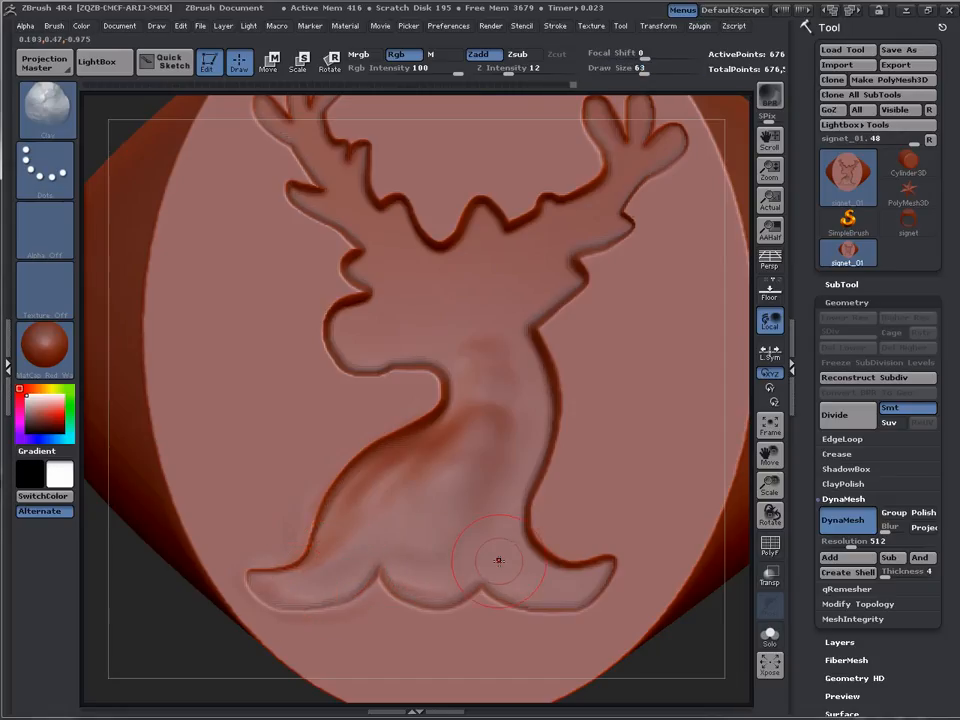
left_click_drag(306, 619, 309, 615, "shift")
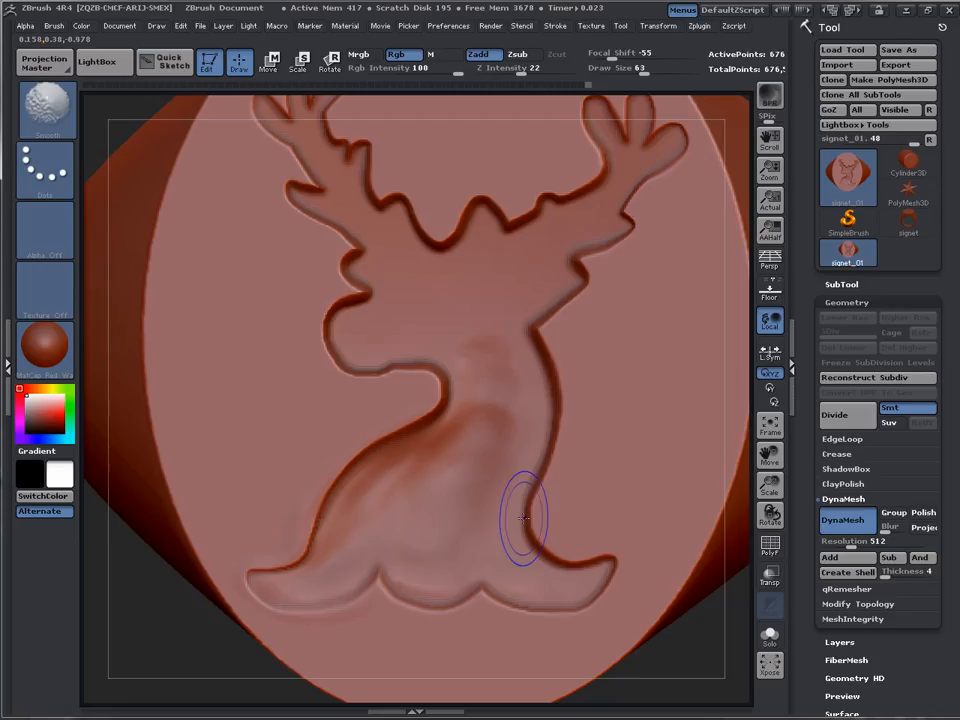
key("shift")
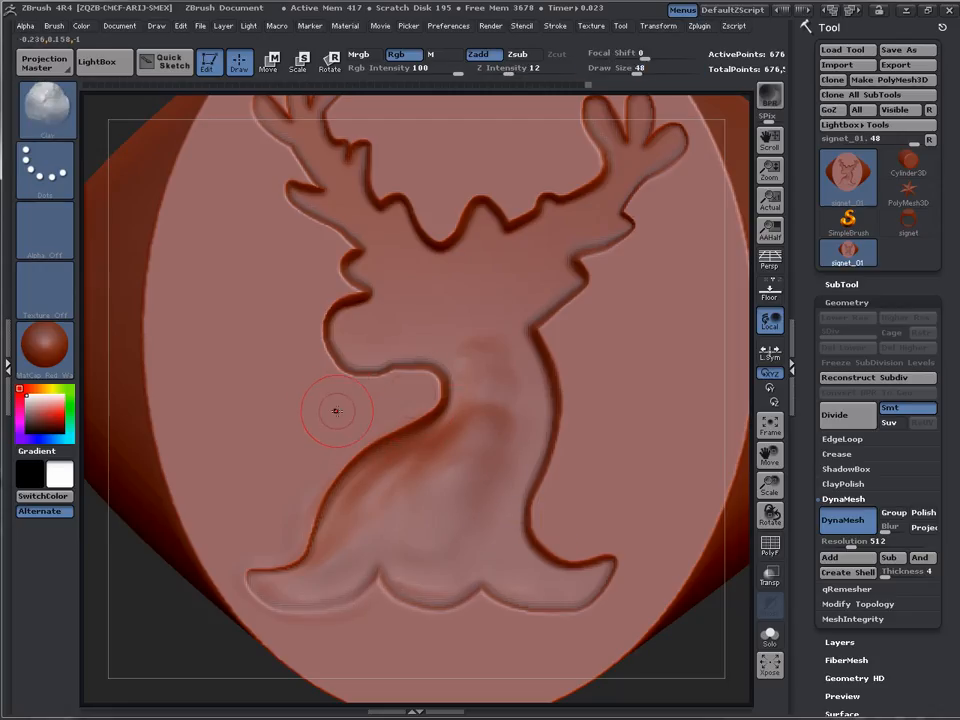
Mask the background from under the jaw along the chest outline and around the lower front tip
mouse_move(338, 402)
left_mouse_down("ctrl")
mouse_move(414, 394)
mouse_move(318, 448)
mouse_move(403, 405)
mouse_move(317, 450)
mouse_move(290, 482)
mouse_move(350, 436)
left_mouse_up("ctrl")
left_click_drag(301, 485, 244, 566, "ctrl")
mouse_move(160, 636)
left_mouse_down("alt")
mouse_move(172, 590)
mouse_move(251, 611)
left_mouse_up("alt")
key("s")
mouse_move(235, 504)
left_mouse_down()
mouse_move(247, 528)
mouse_move(240, 506)
mouse_move(352, 607)
mouse_move(429, 596)
mouse_move(495, 570)
mouse_move(330, 588)
mouse_move(248, 573)
left_mouse_up()
mouse_move(175, 564)
left_mouse_down("alt")
mouse_move(147, 602)
mouse_move(105, 630)
left_mouse_up("alt")
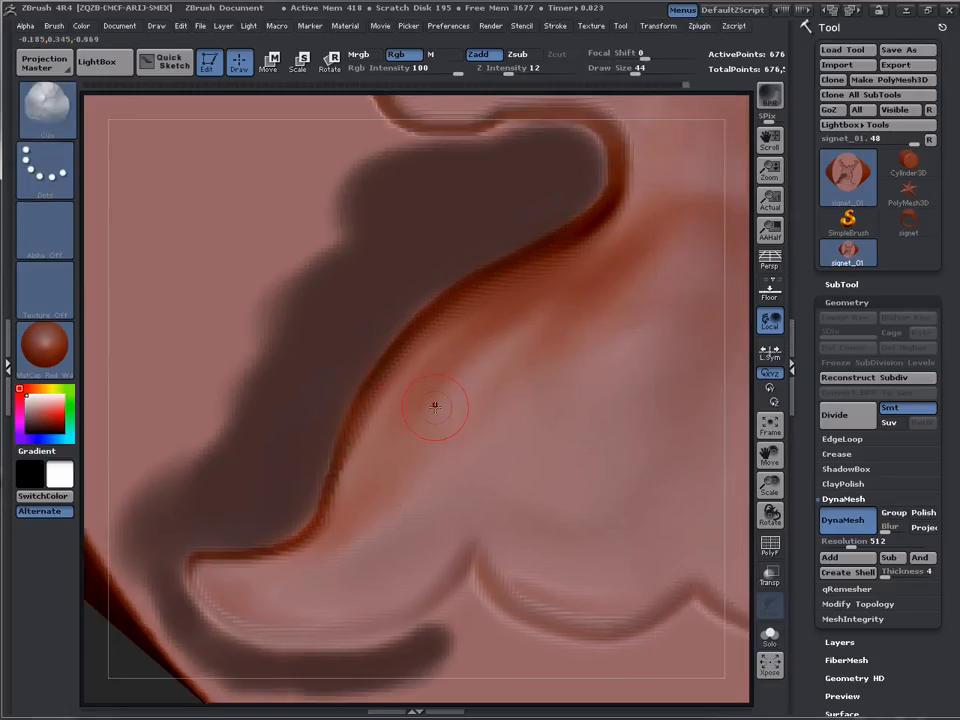
Build up the chest edge beside the mask with the Clay brush at draw size 110, and smooth it into the body
key("s")
left_click_drag(388, 356, 413, 356)
left_click_drag(468, 337, 437, 319, "shift")
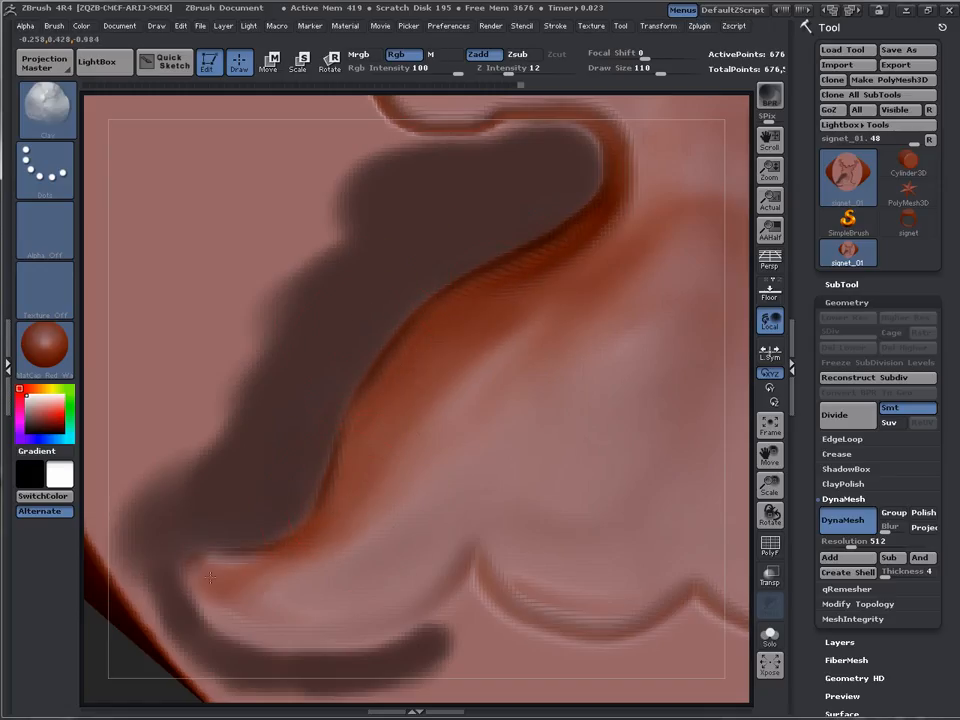
key("shift")
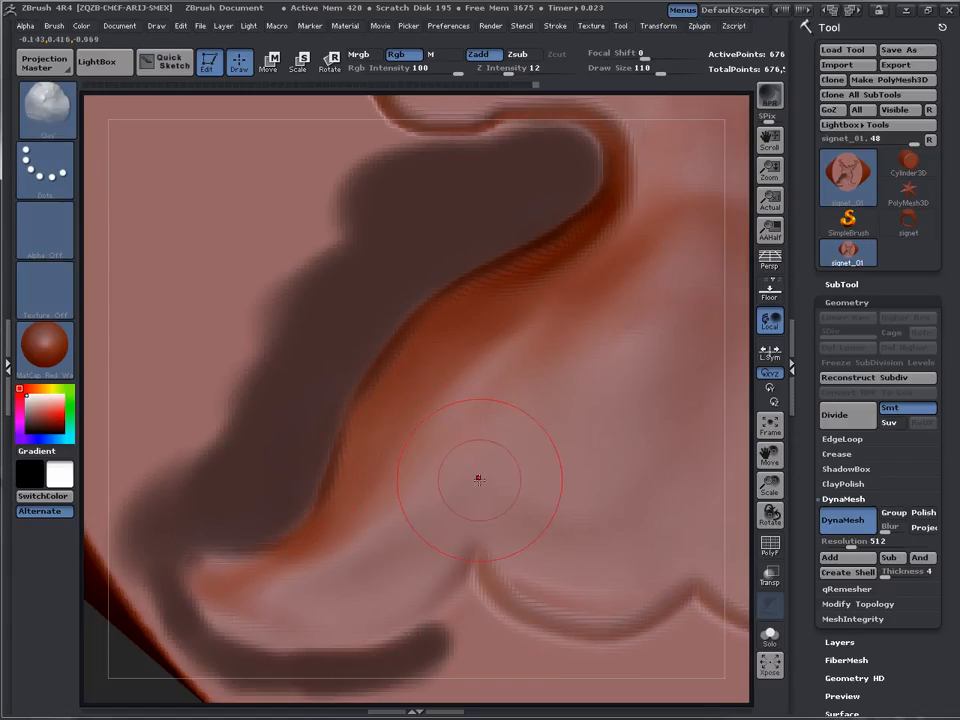
key("shift")
Smooth the snout's lower edge and mask the background in front of the snout
mouse_move(768, 452)
left_mouse_down()
mouse_move(679, 516)
mouse_move(613, 649)
left_mouse_up()
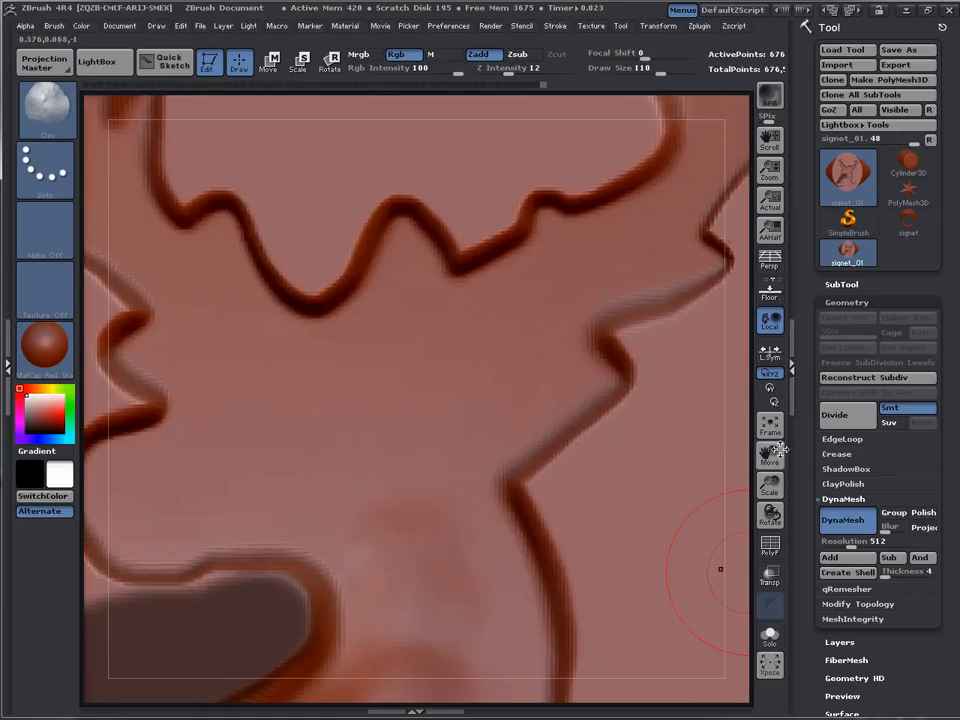
left_click_drag(780, 450, 876, 437)
key("s")
left_click_drag(292, 512, 266, 517)
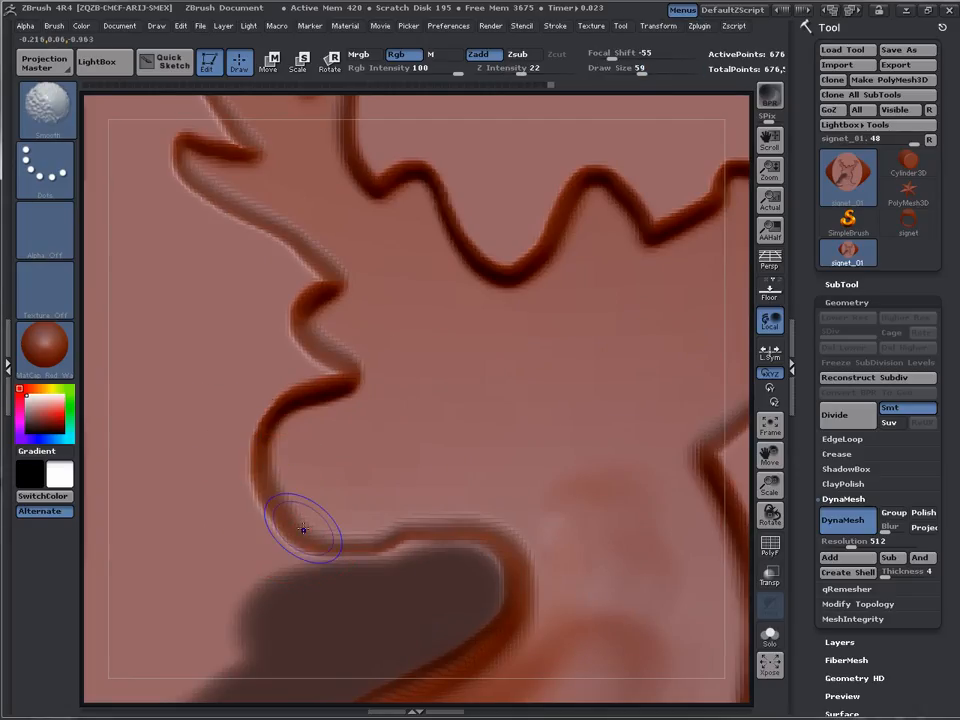
key("ctrl")
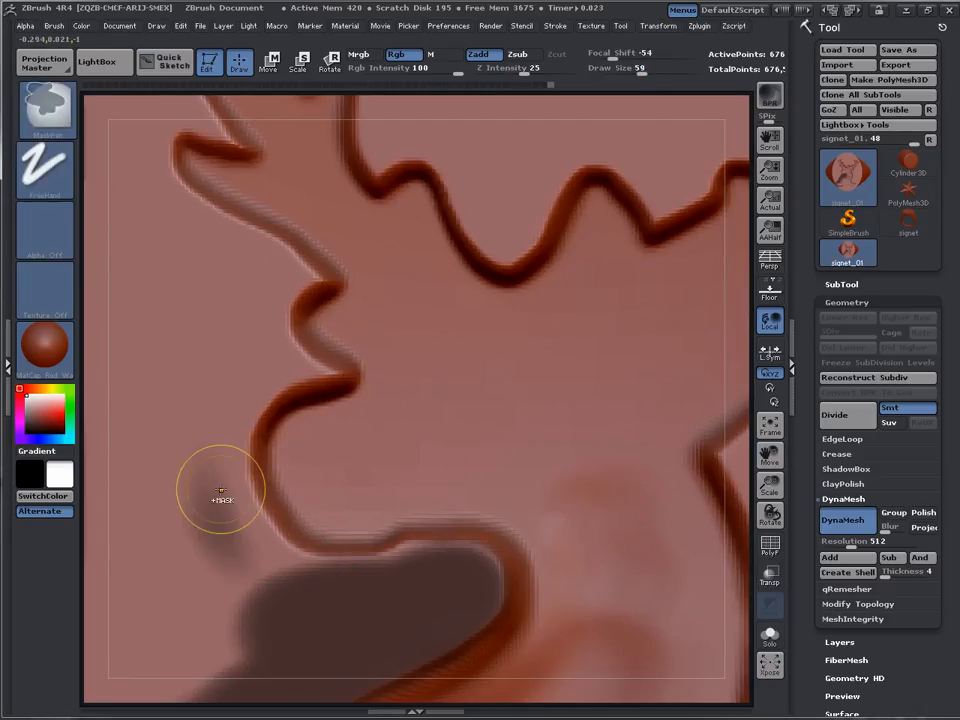
mouse_move(221, 490)
left_mouse_down("ctrl")
mouse_move(214, 510)
mouse_move(282, 575)
mouse_move(443, 569)
mouse_move(232, 585)
mouse_move(222, 396)
mouse_move(212, 456)
mouse_move(251, 375)
mouse_move(225, 390)
mouse_move(214, 376)
left_mouse_up("ctrl")
Extend the background mask past the brow and beneath the left antler's lowest tine, using draw size 67
key("]")
key("s")
mouse_move(265, 352)
left_mouse_down("ctrl")
mouse_move(317, 373)
mouse_move(253, 272)
mouse_move(269, 291)
mouse_move(265, 339)
left_mouse_up("ctrl")
left_click_drag(158, 212, 275, 271, "ctrl")
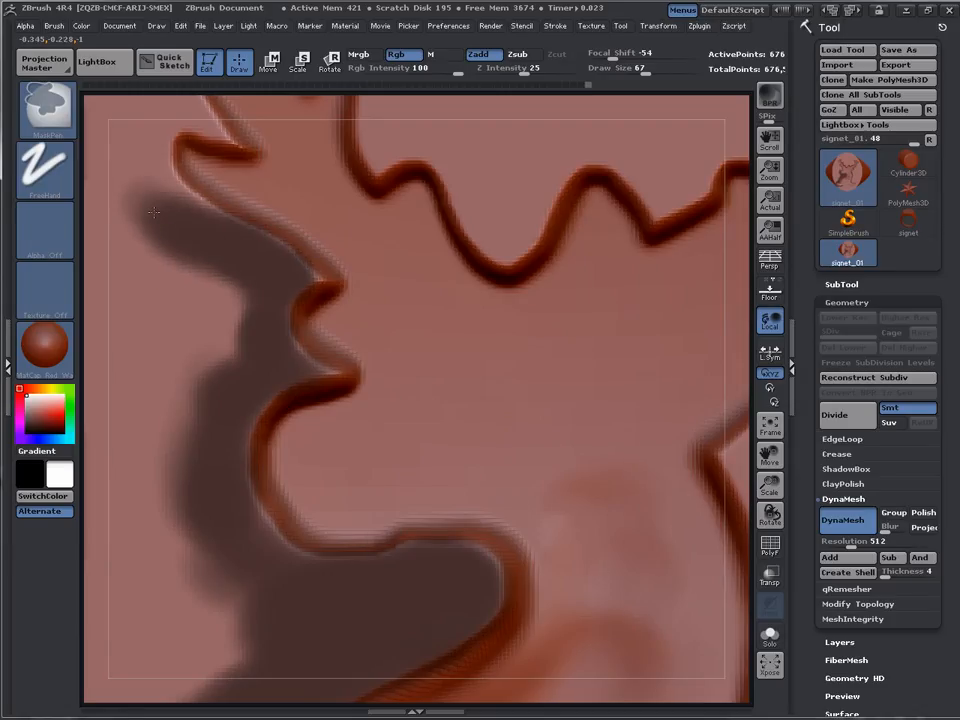
mouse_move(153, 212)
left_mouse_down("ctrl")
mouse_move(122, 154)
mouse_move(125, 135)
mouse_move(130, 205)
mouse_move(184, 284)
mouse_move(135, 250)
mouse_move(145, 290)
left_mouse_up("ctrl")
Mask the background notch above the left antler's lowest tine, refining its tight corner with draw size 35
left_click_drag(769, 452, 782, 581)
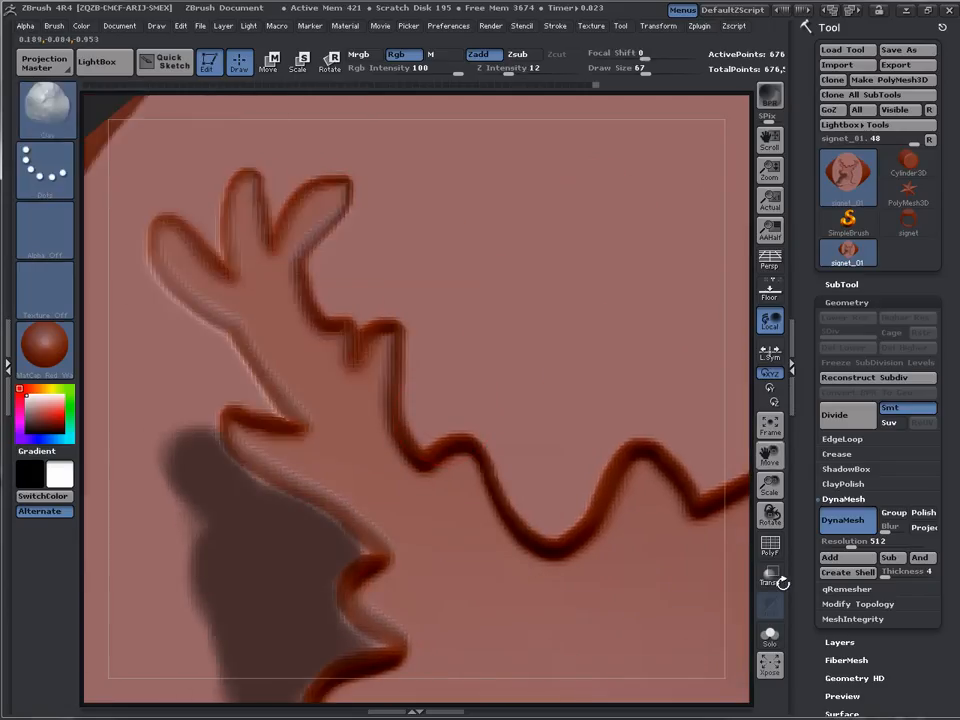
left_click_drag(156, 354, 264, 406, "ctrl")
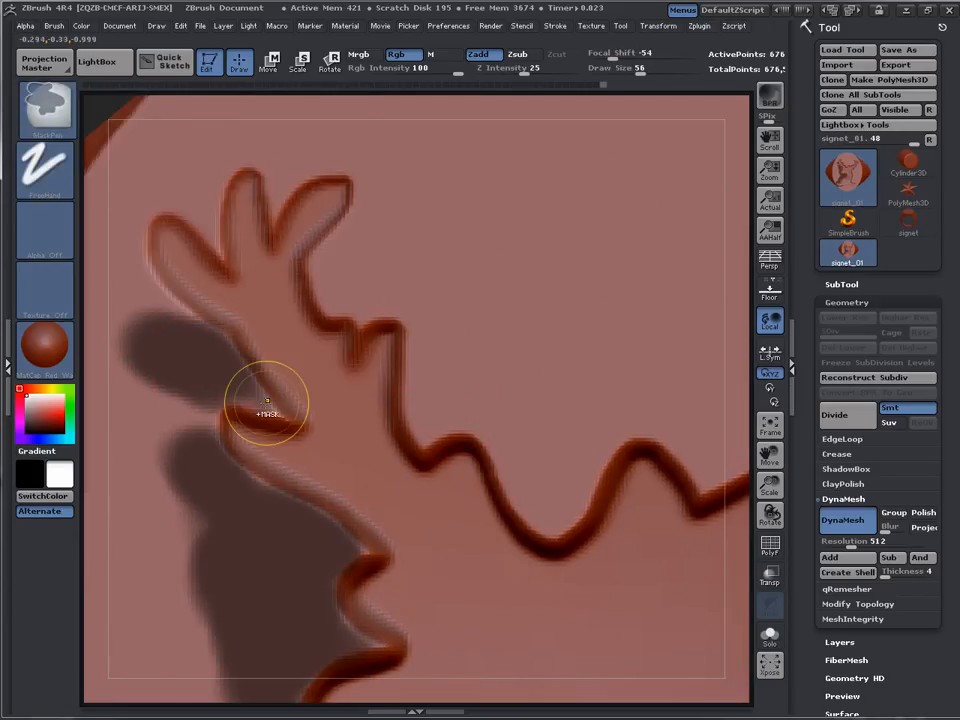
key("bracketleft")
key("bracketleft")
left_click_drag(224, 353, 264, 406, "ctrl")
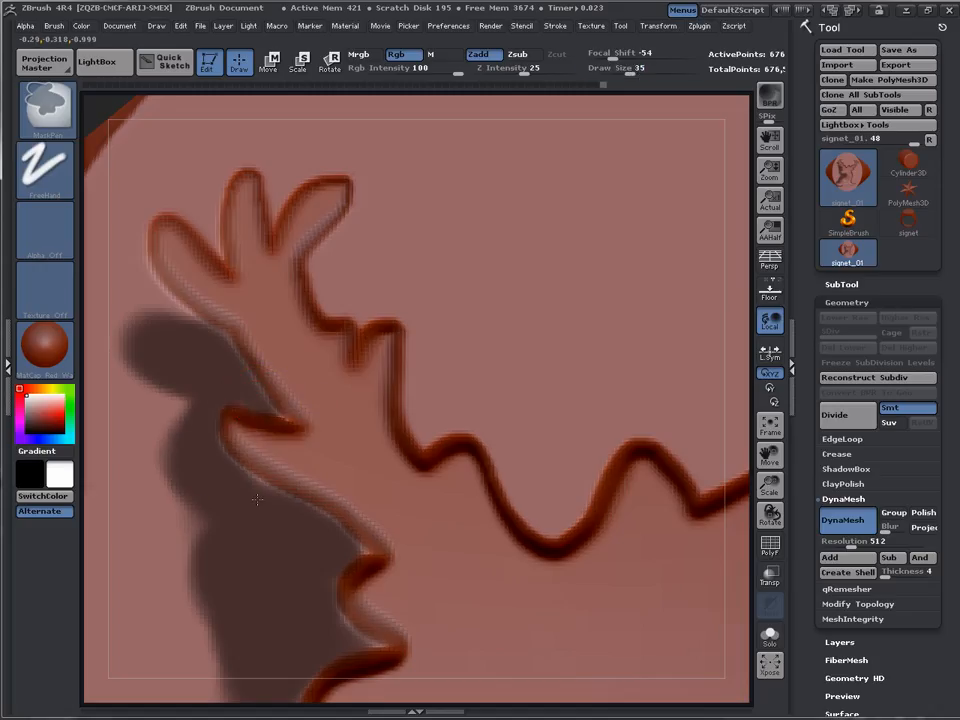
Mask the background around and between the left antler's three upper tines, using draw size 25 for the narrow gaps
mouse_move(124, 300)
left_mouse_down("ctrl")
mouse_move(167, 320)
mouse_move(108, 198)
mouse_move(125, 230)
left_mouse_up("ctrl")
mouse_move(156, 303)
left_mouse_down("ctrl")
mouse_move(142, 199)
mouse_move(172, 200)
mouse_move(209, 229)
mouse_move(223, 163)
mouse_move(271, 162)
left_mouse_up("ctrl")
key("s")
mouse_move(275, 162)
left_mouse_down("ctrl")
mouse_move(274, 208)
mouse_move(279, 199)
left_mouse_up("ctrl")
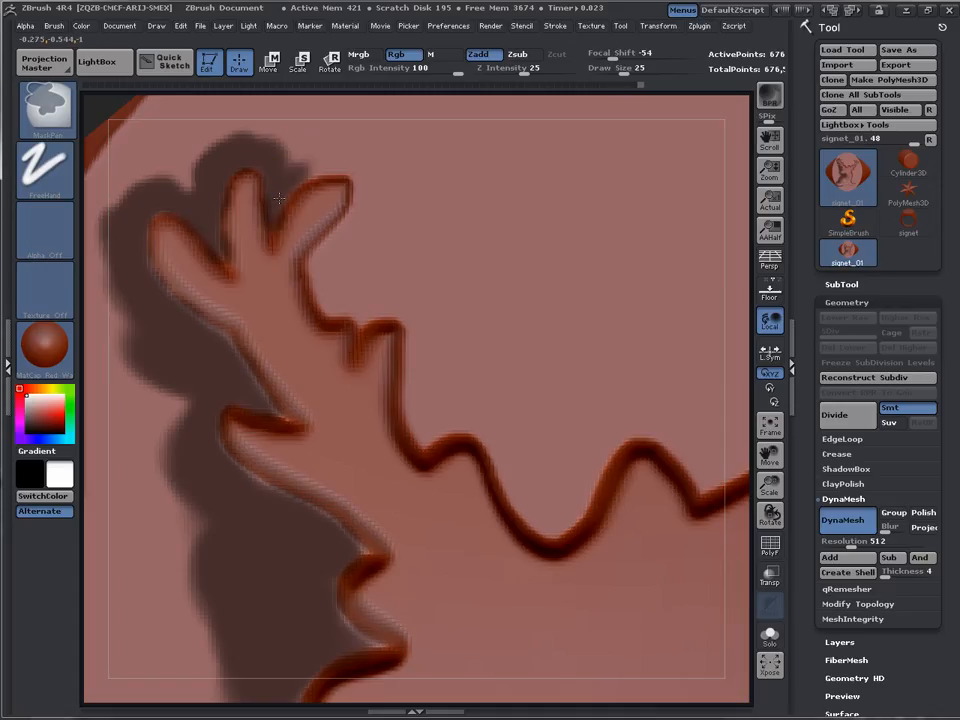
left_click_drag(333, 163, 302, 151, "ctrl")
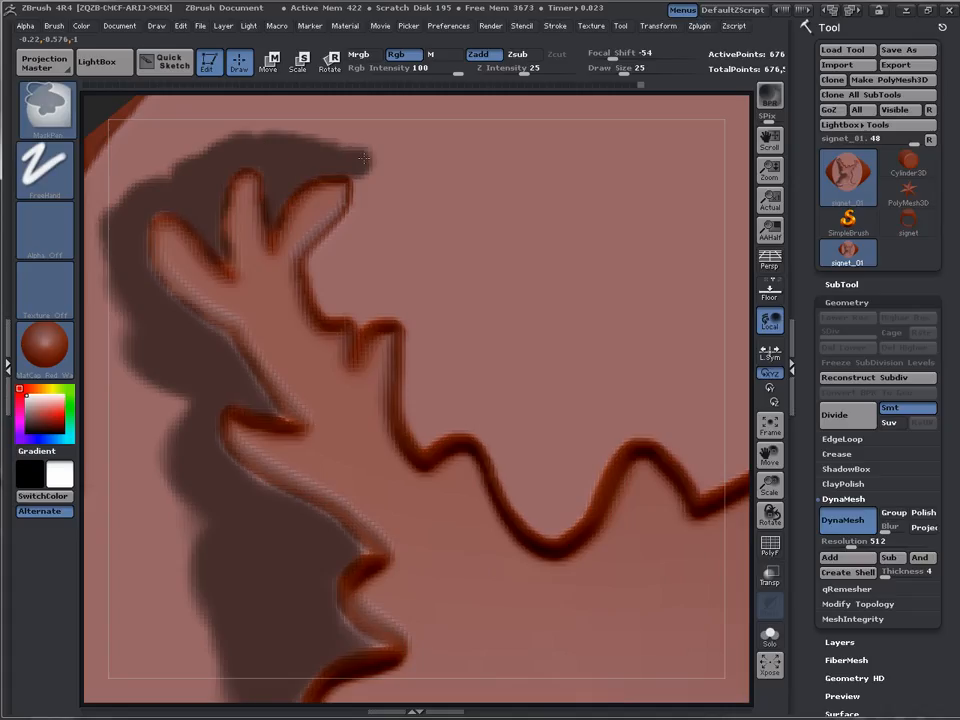
mouse_move(360, 167)
left_mouse_down("ctrl")
mouse_move(363, 202)
mouse_move(325, 266)
left_mouse_up("ctrl")
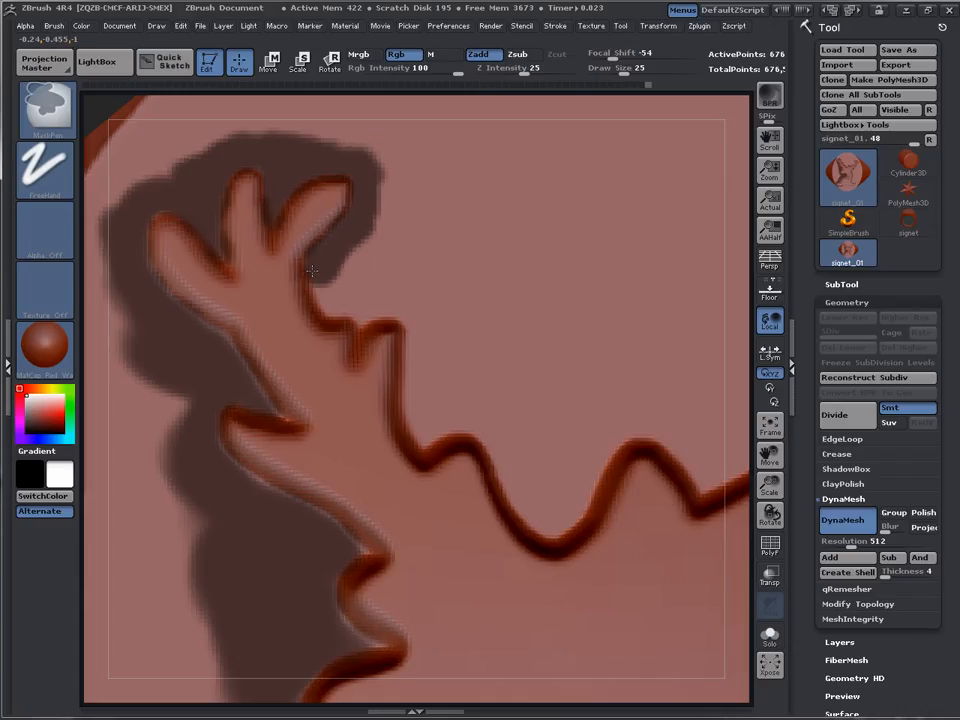
Mask the background along the left antler's inner edge and down into the first dip of the head
left_click_drag(310, 278, 337, 310, "ctrl")
mouse_move(357, 256)
left_mouse_down("ctrl")
mouse_move(374, 295)
mouse_move(440, 302)
left_mouse_up("ctrl")
key("s")
left_click(358, 255)
key("s")
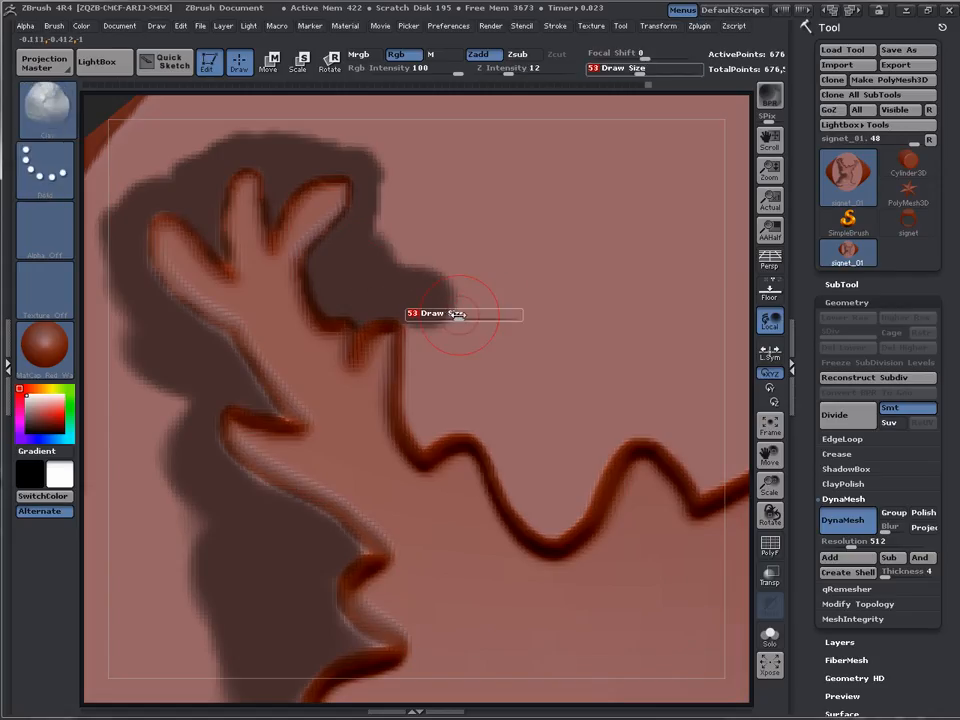
left_click(445, 313)
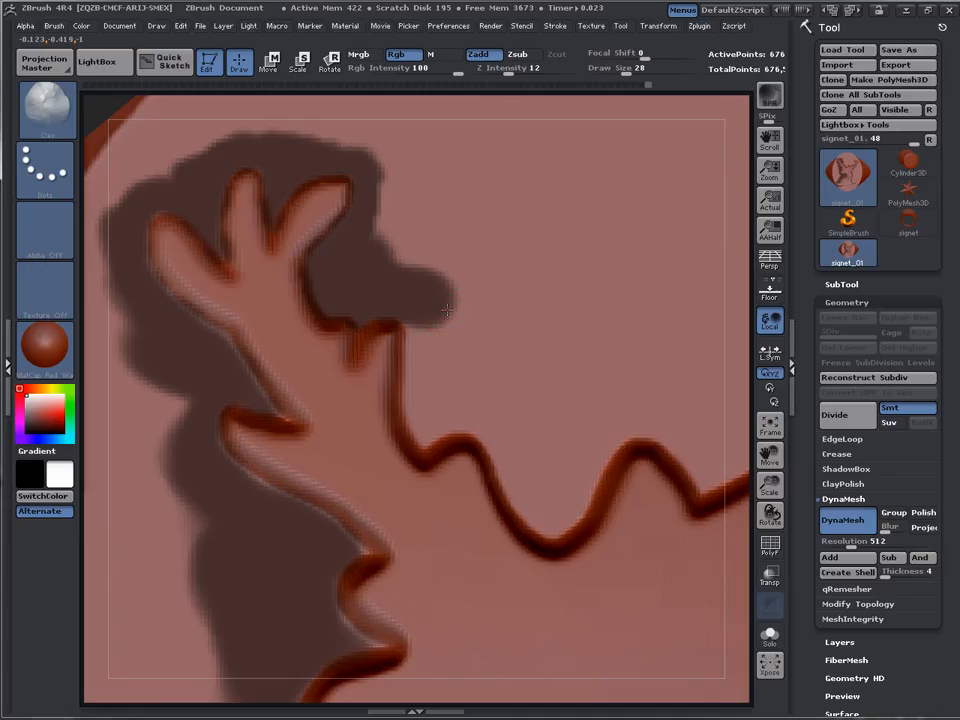
mouse_move(424, 317)
left_mouse_down("ctrl")
mouse_move(423, 416)
mouse_move(495, 410)
mouse_move(450, 419)
mouse_move(498, 440)
mouse_move(505, 468)
mouse_move(541, 511)
mouse_move(535, 500)
mouse_move(560, 495)
mouse_move(559, 508)
mouse_move(603, 429)
mouse_move(561, 444)
mouse_move(510, 431)
mouse_move(432, 355)
mouse_move(350, 215)
mouse_move(385, 270)
mouse_move(450, 305)
mouse_move(388, 239)
mouse_move(386, 222)
left_mouse_up("ctrl")
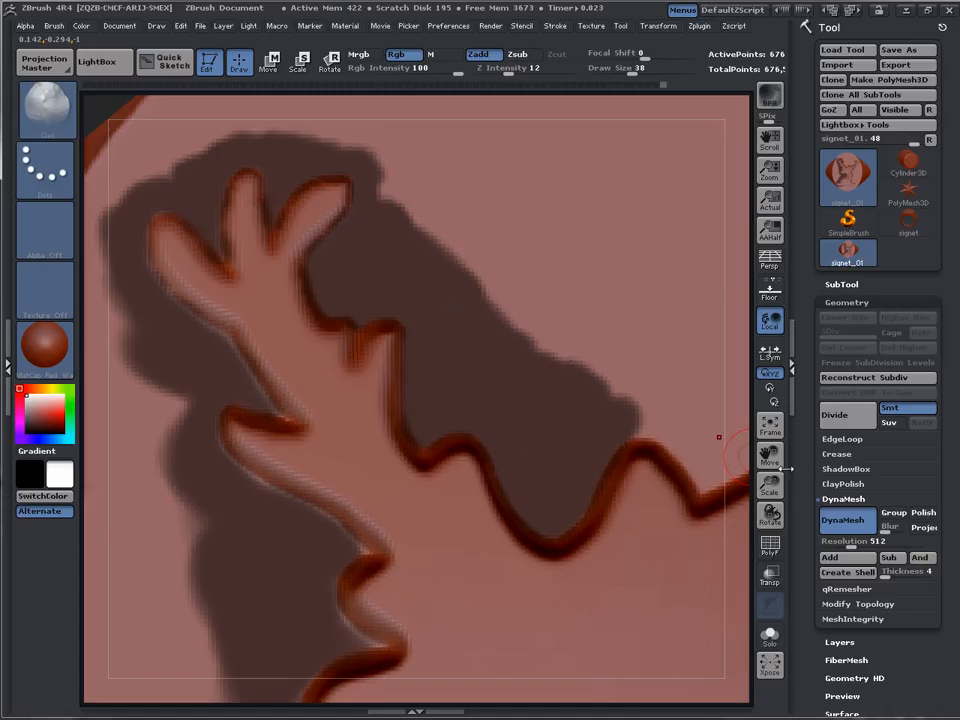
Extend the background mask across the top of the head and up the right antler's inner edge
left_click_drag(771, 456, 351, 413)
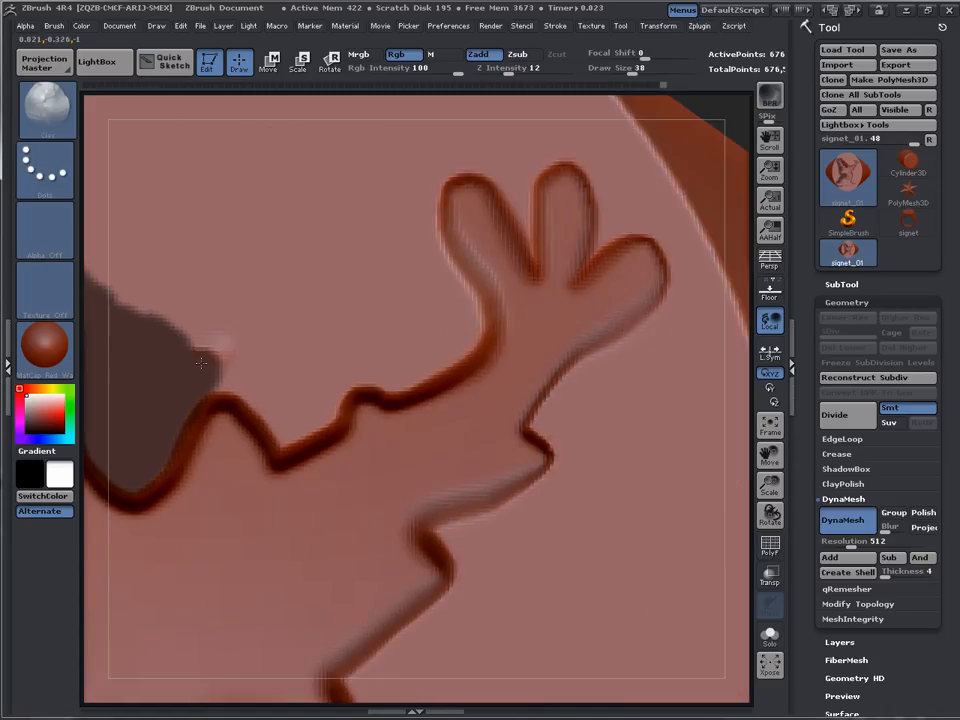
mouse_move(201, 368)
left_mouse_down("ctrl")
mouse_move(330, 408)
mouse_move(441, 346)
left_mouse_up("ctrl")
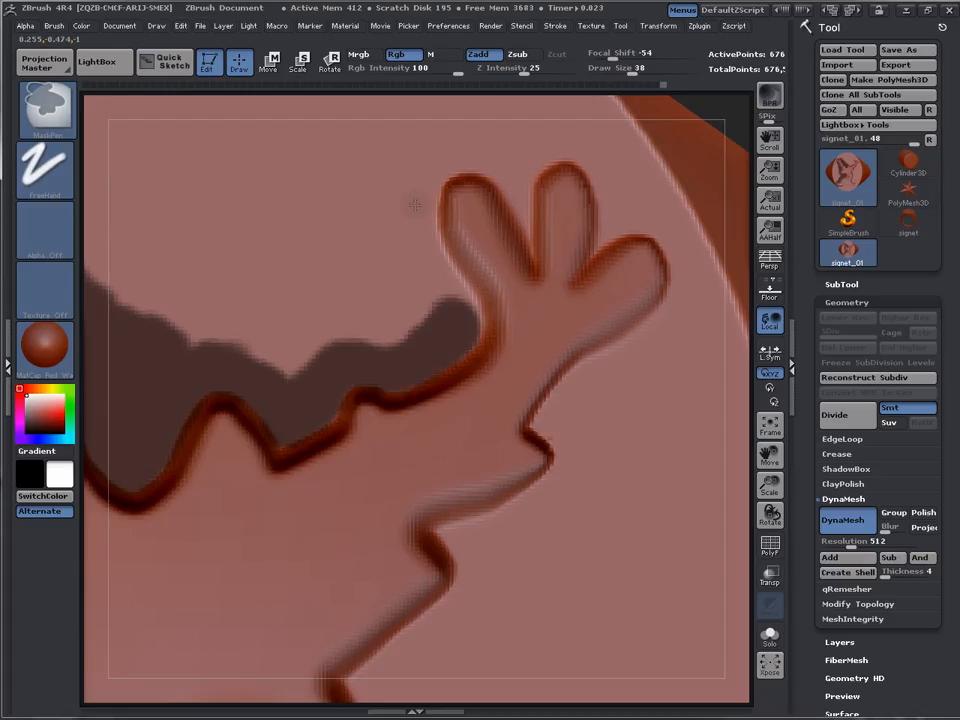
left_click_drag(415, 205, 452, 319, "ctrl")
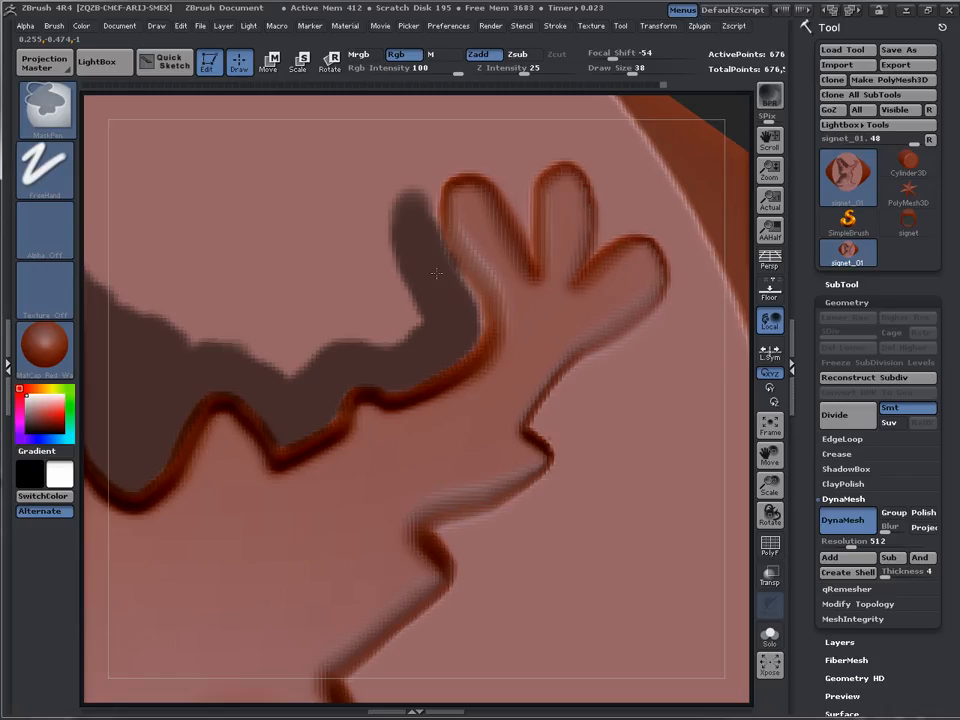
Mask the background around and between the right antler's three upper tines, narrowing the draw size to 28
mouse_move(414, 223)
left_mouse_down("ctrl")
mouse_move(396, 171)
mouse_move(416, 201)
mouse_move(439, 160)
mouse_move(475, 150)
mouse_move(505, 170)
left_mouse_up("ctrl")
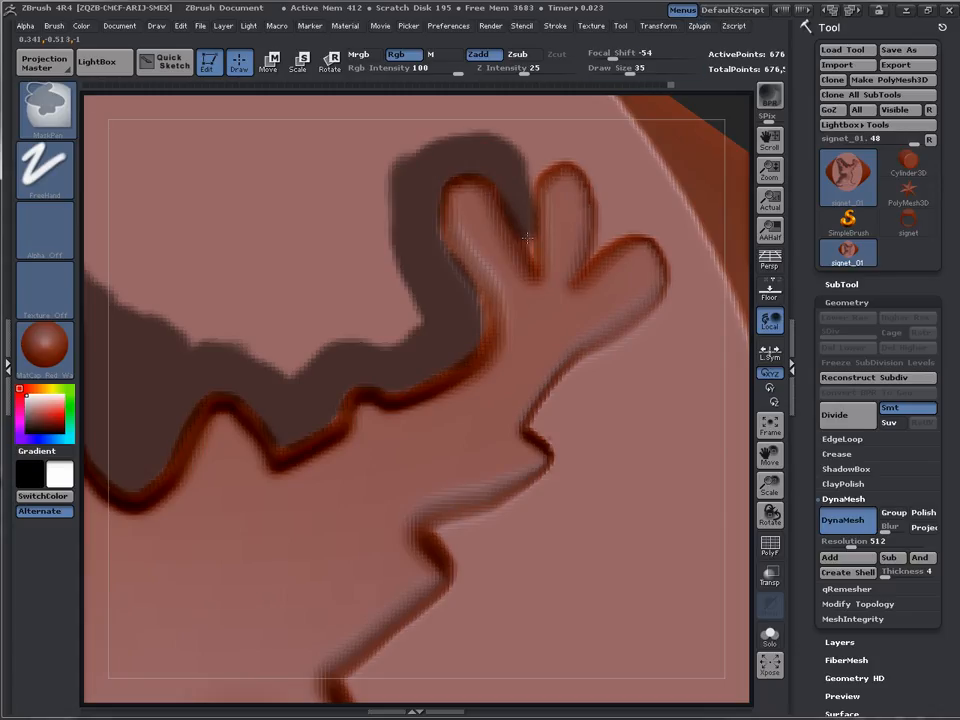
mouse_move(527, 229)
left_mouse_down("ctrl")
mouse_move(536, 161)
mouse_move(565, 130)
mouse_move(612, 190)
mouse_move(604, 225)
left_mouse_up("ctrl")
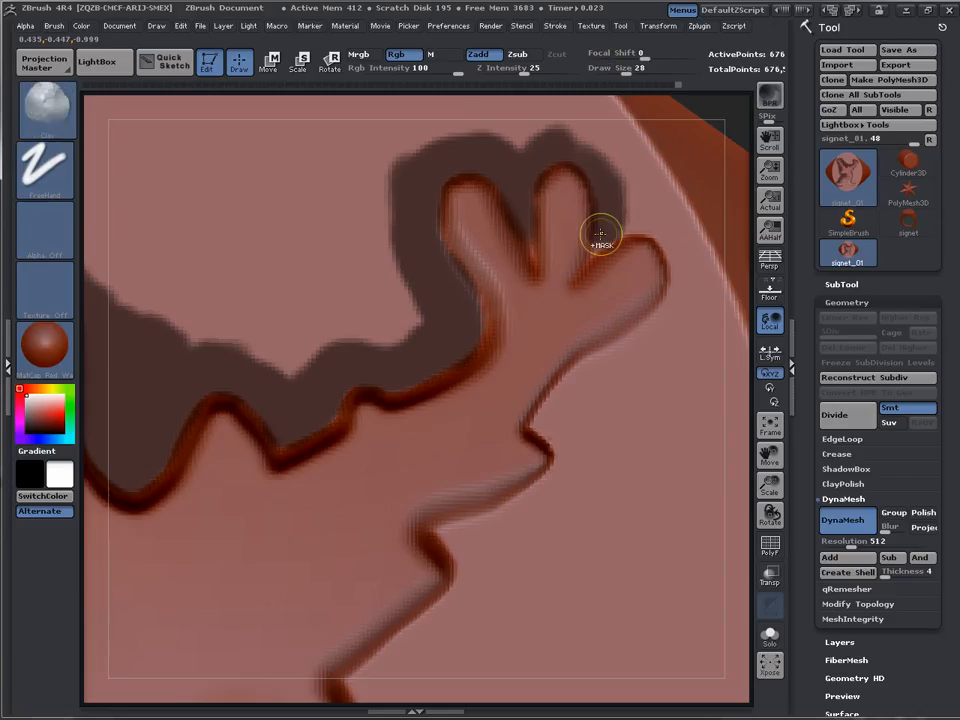
left_click(634, 223, "ctrl")
left_click(567, 204, "ctrl+alt")
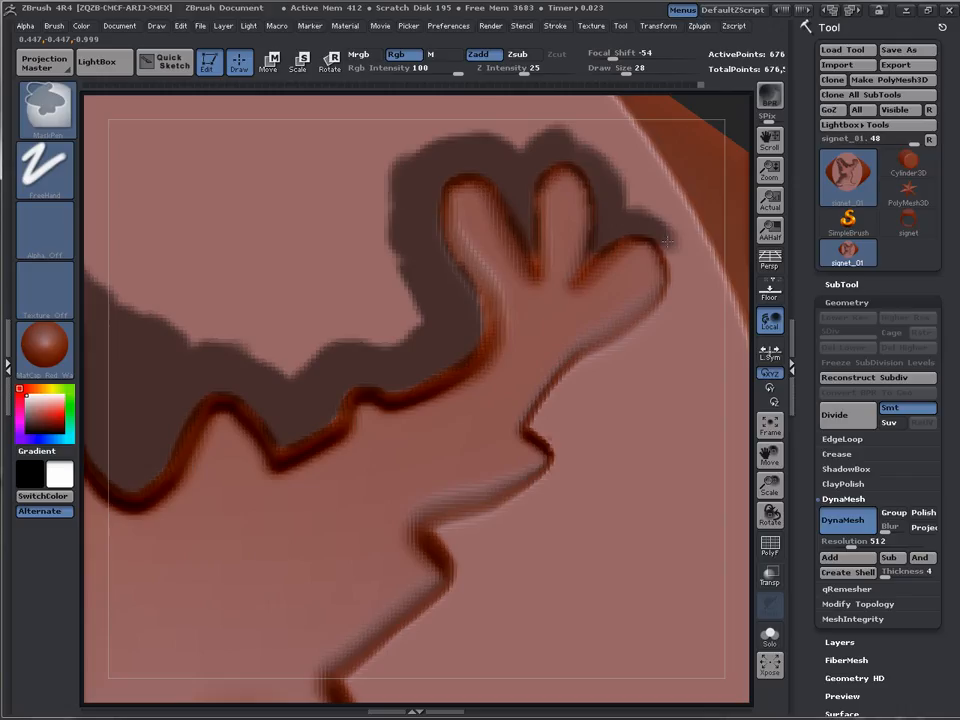
left_click_drag(667, 240, 690, 305, "ctrl")
left_click_drag(568, 396, 676, 310, "ctrl")
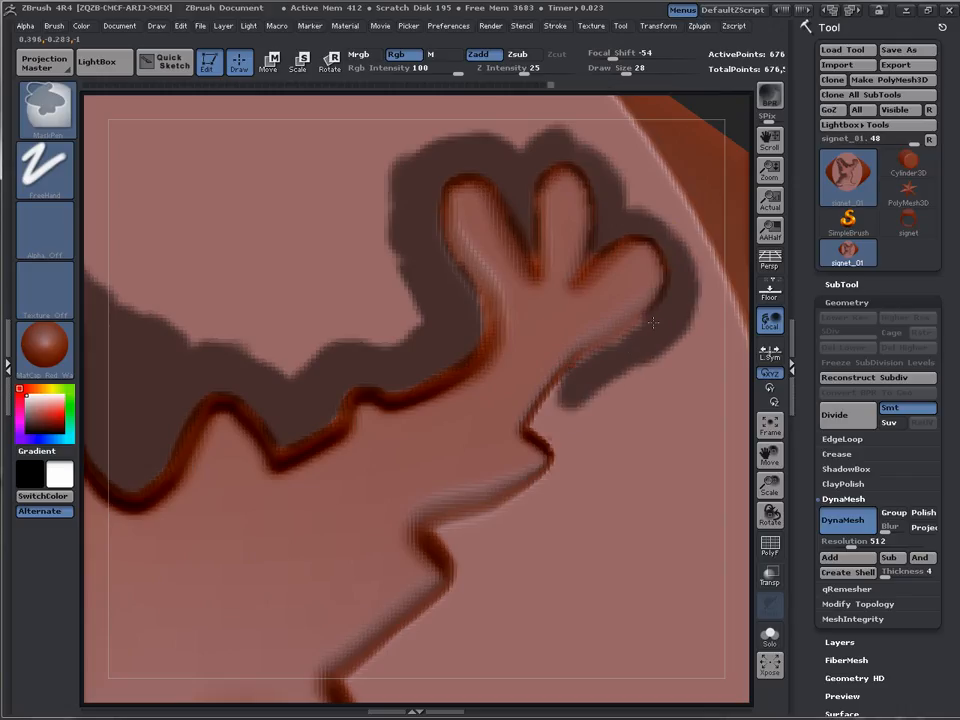
Mask the background beneath the right antler's lower prong and along the ear to the back of the neck
left_click_drag(568, 386, 531, 493, "ctrl")
left_click_drag(444, 534, 498, 526, "ctrl")
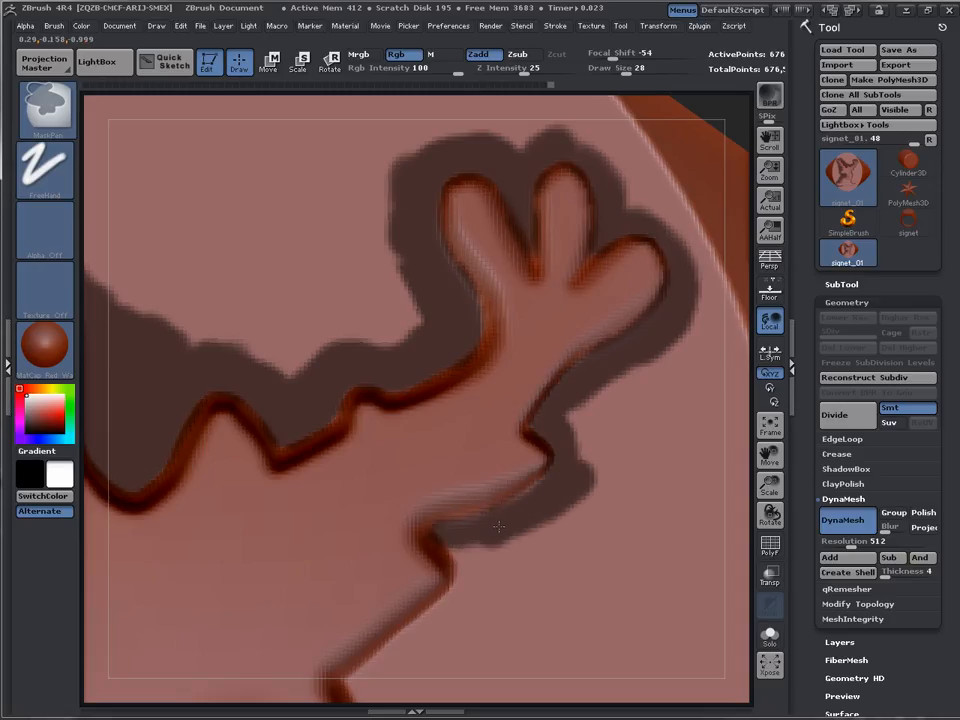
mouse_move(581, 471)
left_mouse_down("ctrl")
mouse_move(579, 441)
mouse_move(622, 398)
mouse_move(555, 527)
left_mouse_up("ctrl")
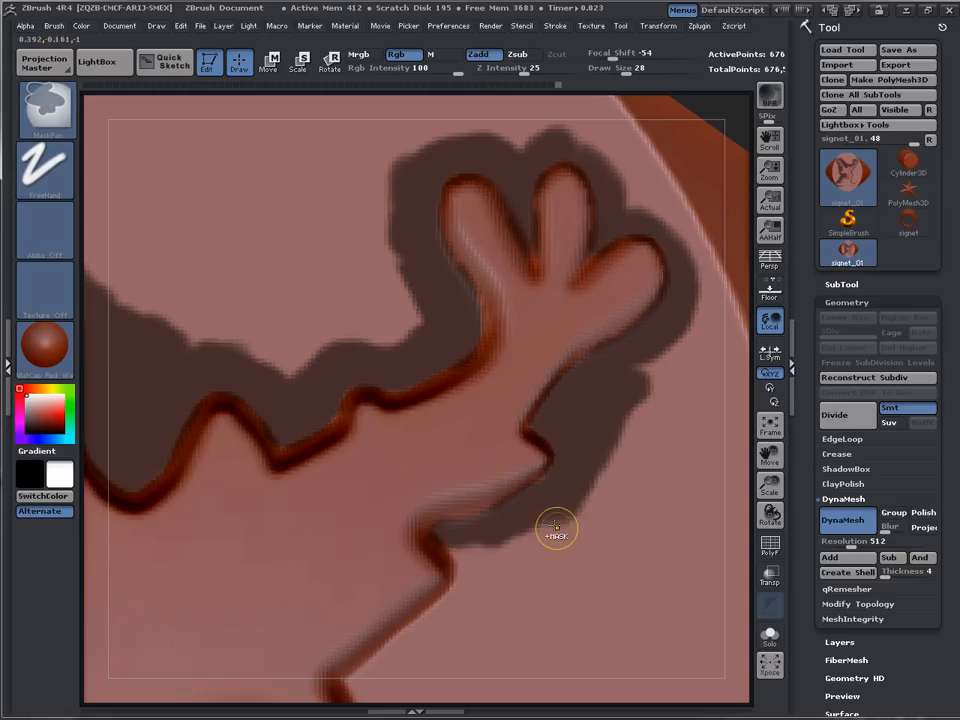
mouse_move(760, 451)
left_mouse_down()
mouse_move(827, 388)
mouse_move(840, 320)
left_mouse_up()
mouse_move(600, 284)
left_mouse_down("ctrl")
mouse_move(608, 290)
mouse_move(602, 280)
mouse_move(557, 369)
mouse_move(500, 400)
mouse_move(565, 361)
mouse_move(615, 313)
left_mouse_up("ctrl")
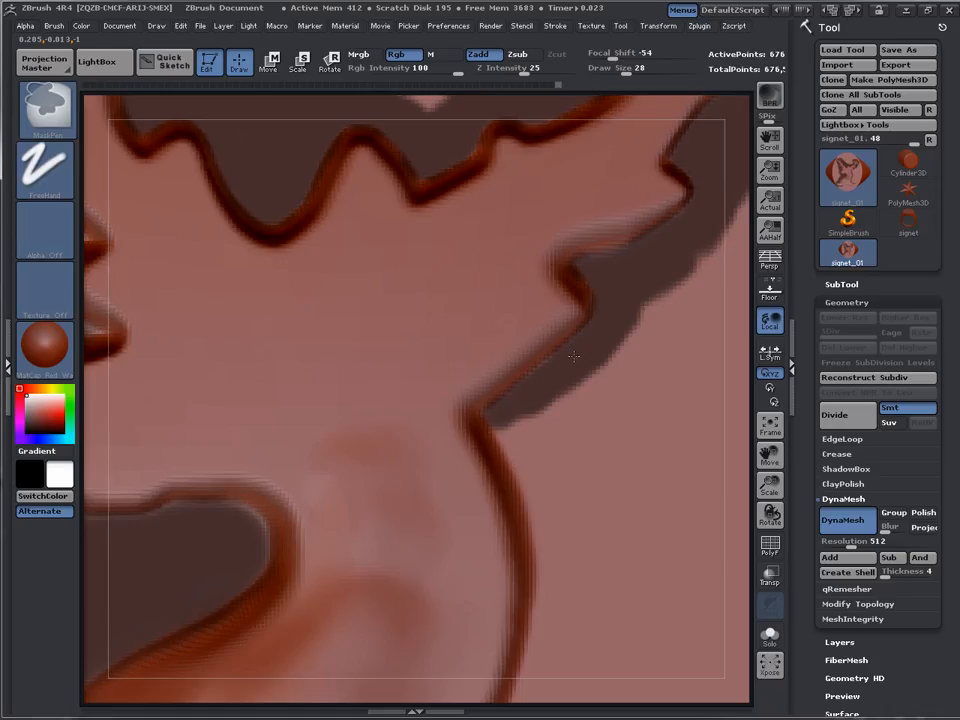
Extend the background mask from behind the ear down the upper back of the neck, reducing the draw size to 31
mouse_move(573, 355)
left_mouse_down("ctrl")
mouse_move(545, 415)
mouse_move(572, 530)
mouse_move(570, 420)
mouse_move(593, 419)
mouse_move(568, 433)
mouse_move(525, 422)
mouse_move(550, 470)
left_mouse_up("ctrl")
key("s")
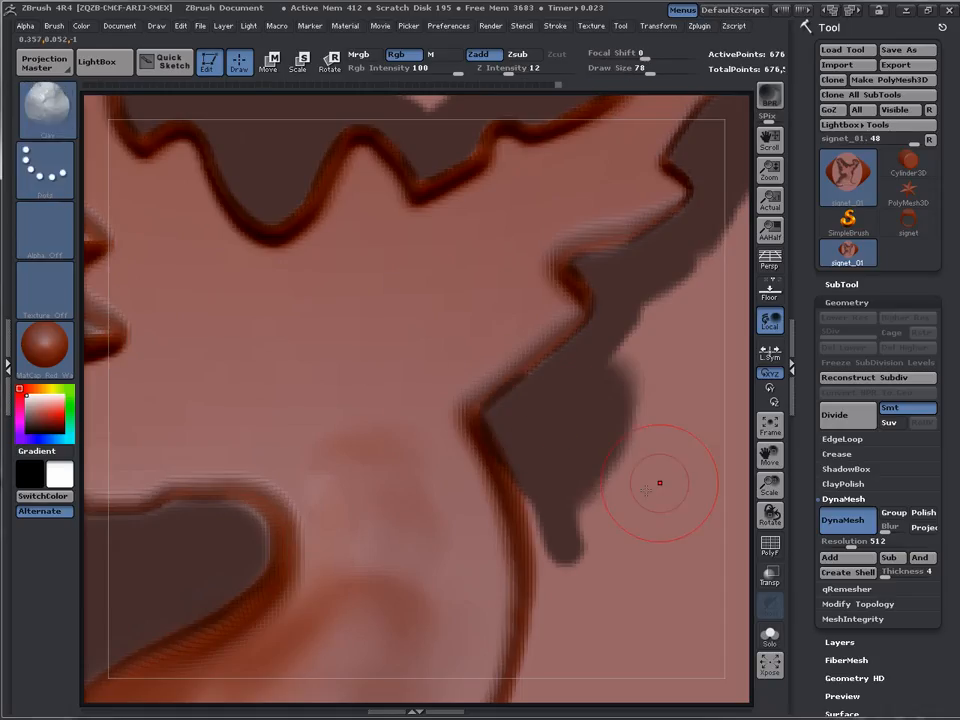
mouse_move(766, 449)
left_mouse_down()
mouse_move(767, 407)
mouse_move(729, 296)
mouse_move(722, 325)
left_mouse_up()
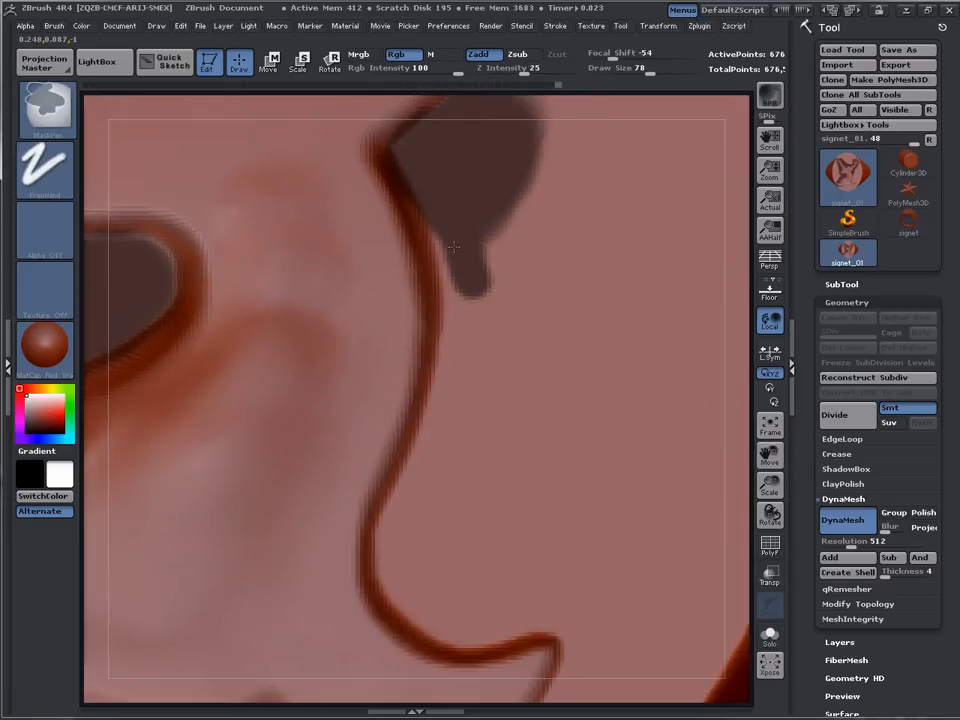
left_click_drag(453, 246, 500, 360, "ctrl")
key("ctrl+z")
key("s")
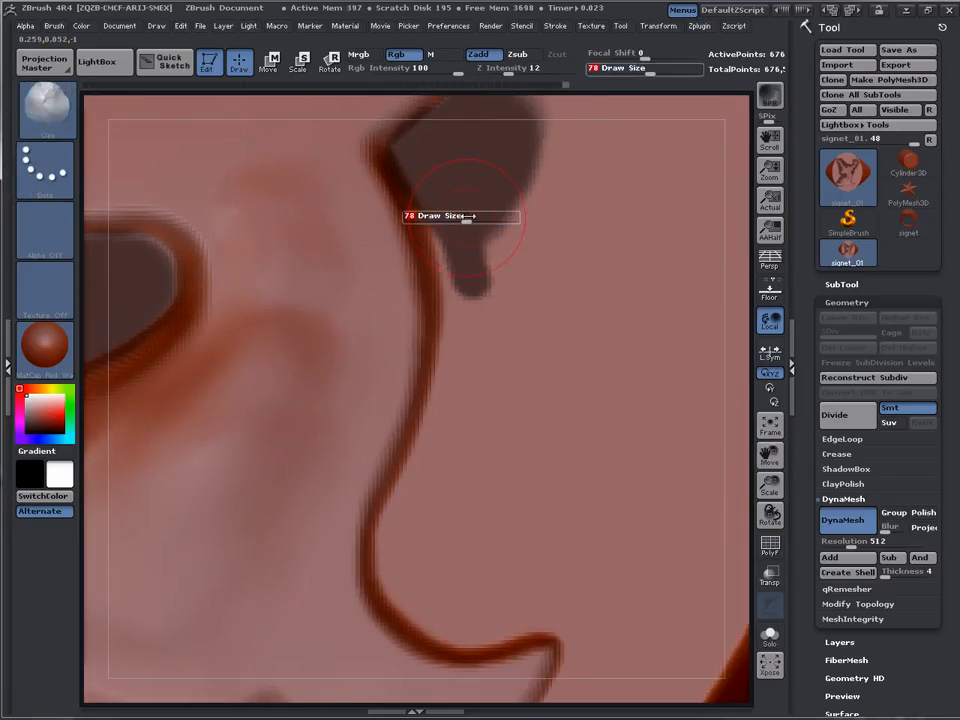
mouse_move(468, 216)
left_mouse_down()
mouse_move(441, 183)
mouse_move(426, 181)
left_mouse_up()
key("s")
key("s")
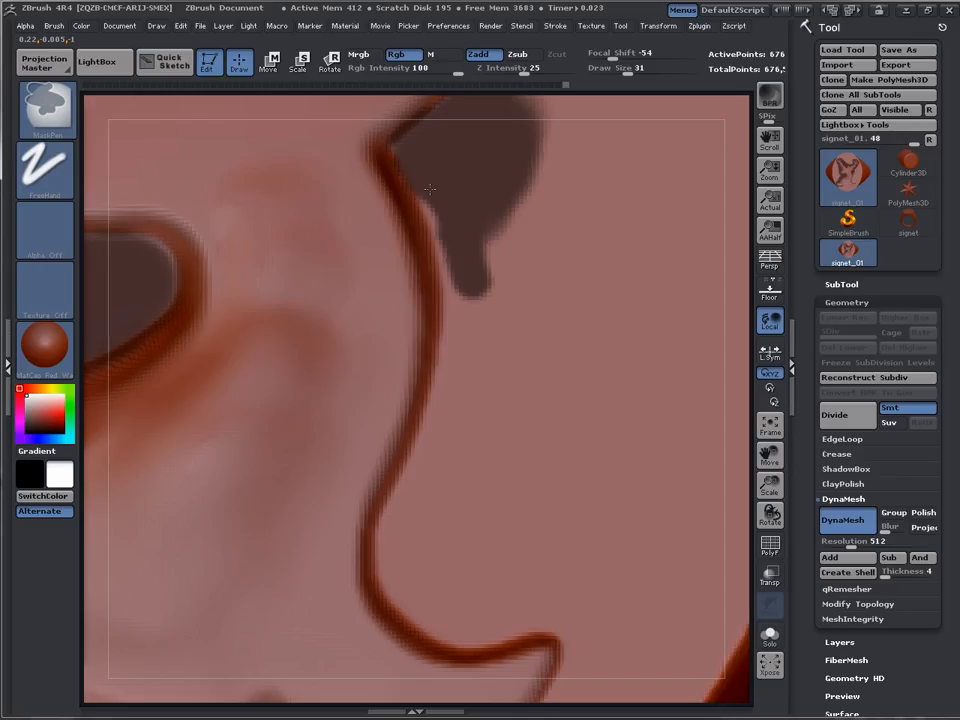
left_click_drag(454, 240, 465, 365, "ctrl")
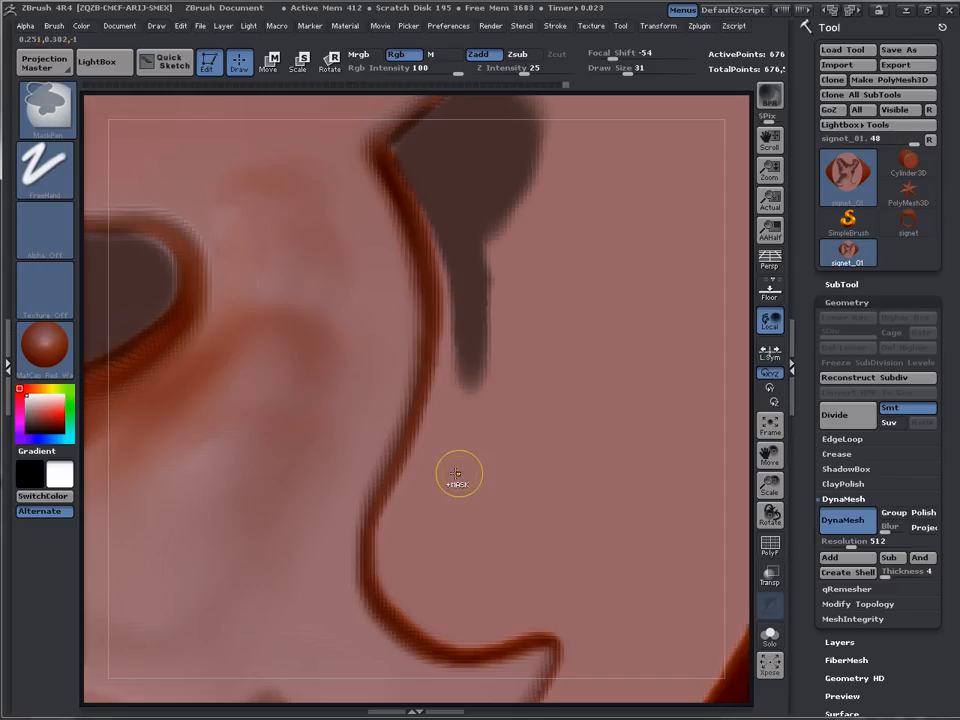
Mask the background down the back of the neck into the concave curve above the right base tip, using draw size 58
mouse_move(442, 478)
left_mouse_down("ctrl")
mouse_move(462, 275)
mouse_move(450, 194)
left_mouse_up("ctrl")
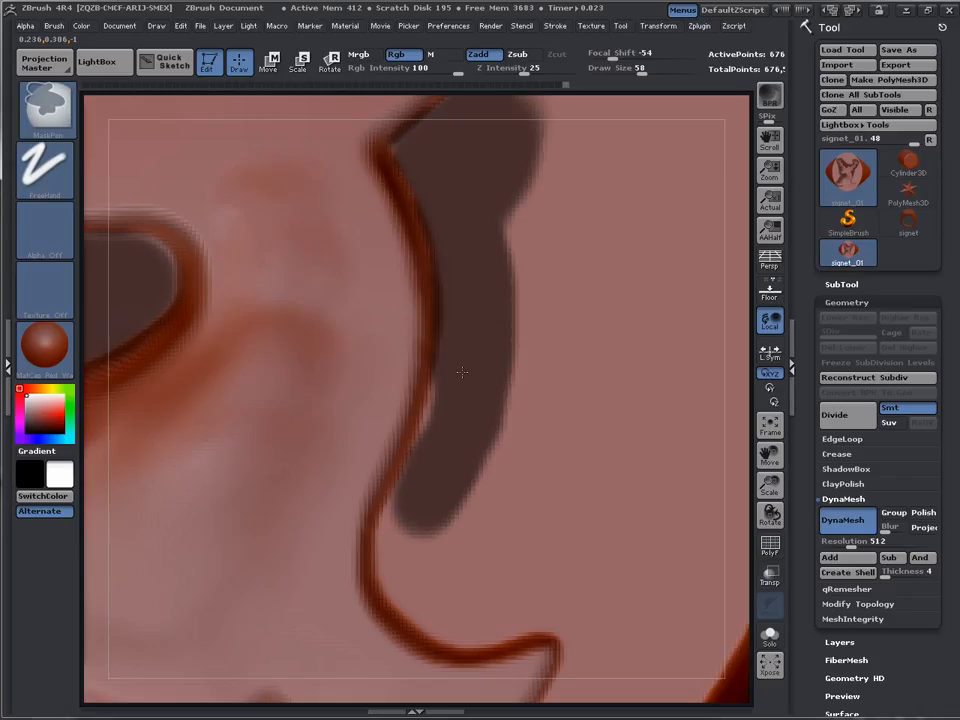
left_click_drag(441, 455, 409, 545, "ctrl")
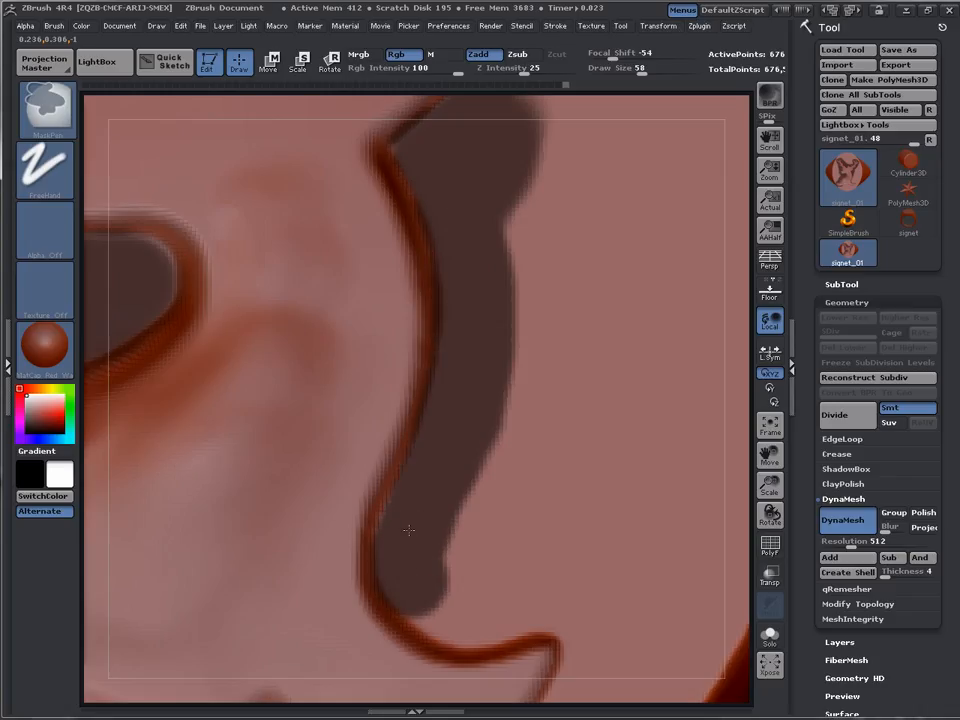
mouse_move(412, 545)
left_mouse_down("ctrl")
mouse_move(418, 579)
mouse_move(444, 611)
mouse_move(510, 608)
mouse_move(525, 553)
mouse_move(505, 424)
mouse_move(523, 486)
mouse_move(503, 603)
left_mouse_up("ctrl")
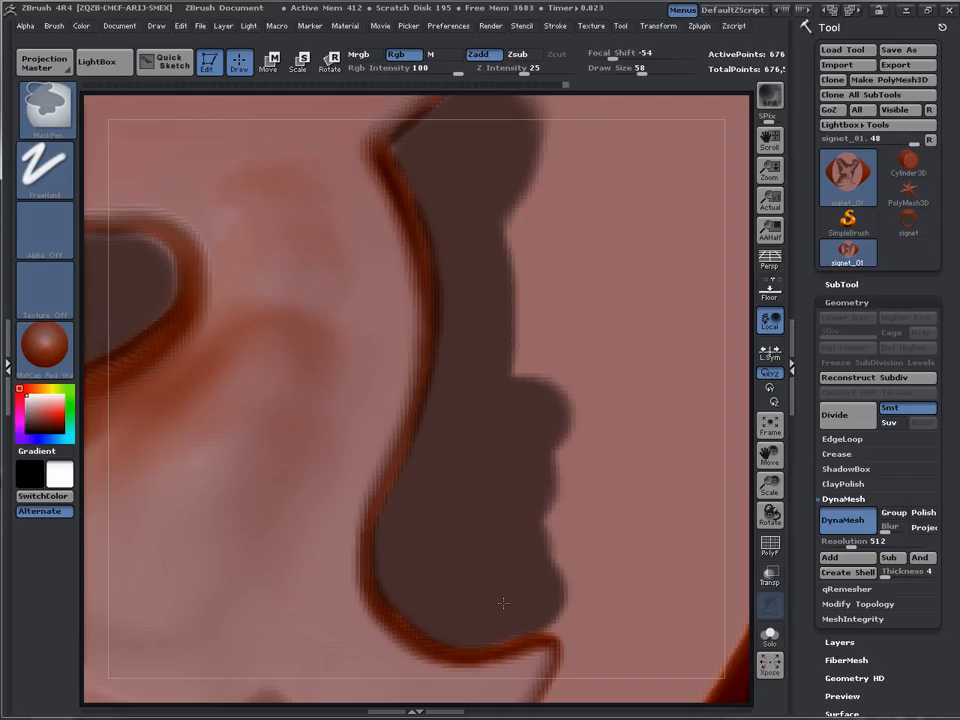
Mask the background around the pointed right tip of the base and under its first scallop, using draw size 35
mouse_move(770, 455)
left_mouse_down()
mouse_move(767, 343)
mouse_move(754, 339)
left_mouse_up()
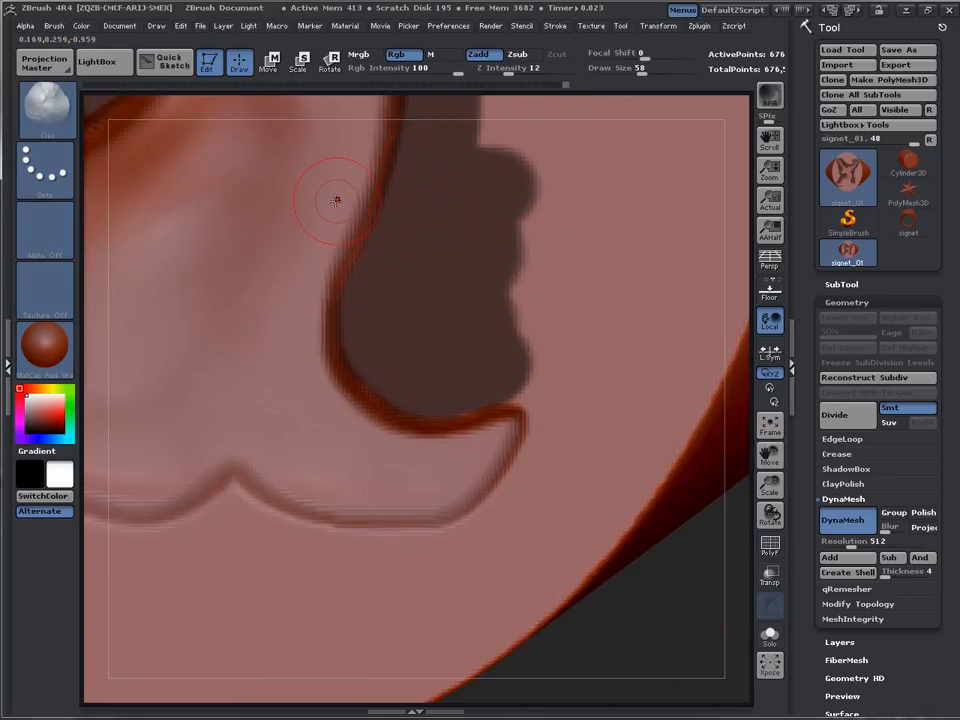
key("s")
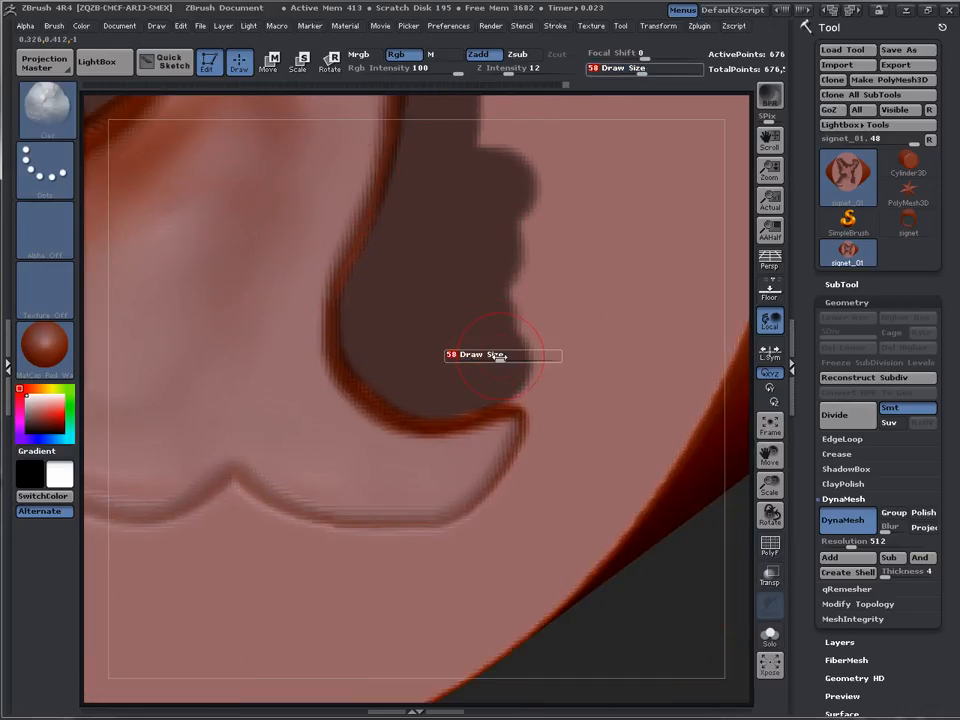
left_click_drag(500, 358, 488, 360)
key("ctrl")
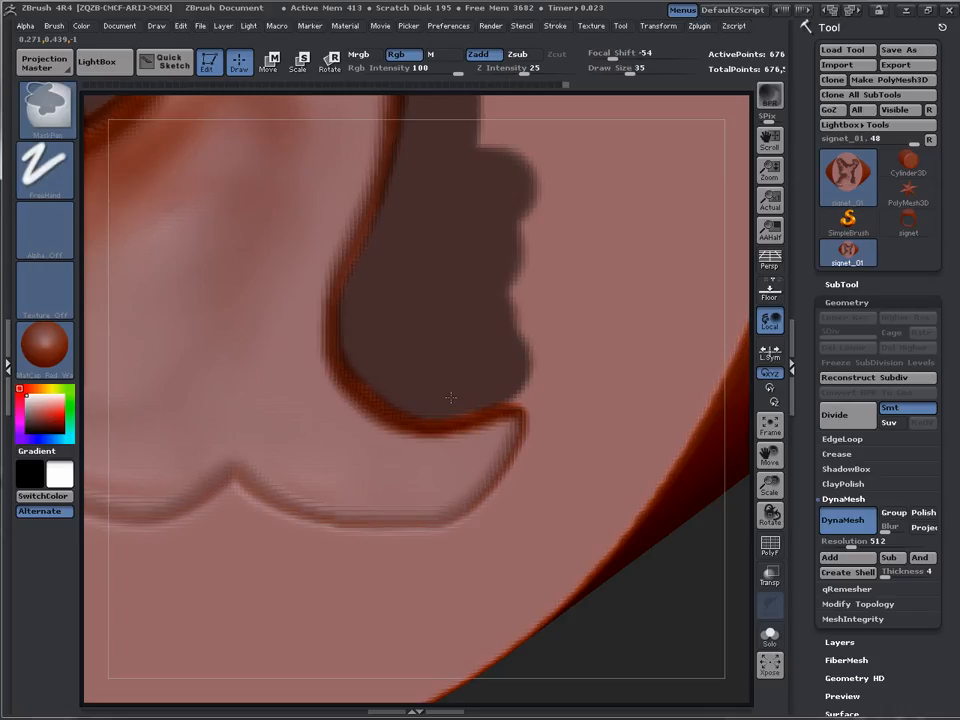
mouse_move(528, 392)
left_mouse_down("ctrl")
mouse_move(546, 406)
mouse_move(540, 432)
mouse_move(492, 527)
mouse_move(386, 549)
mouse_move(492, 526)
left_mouse_up("ctrl")
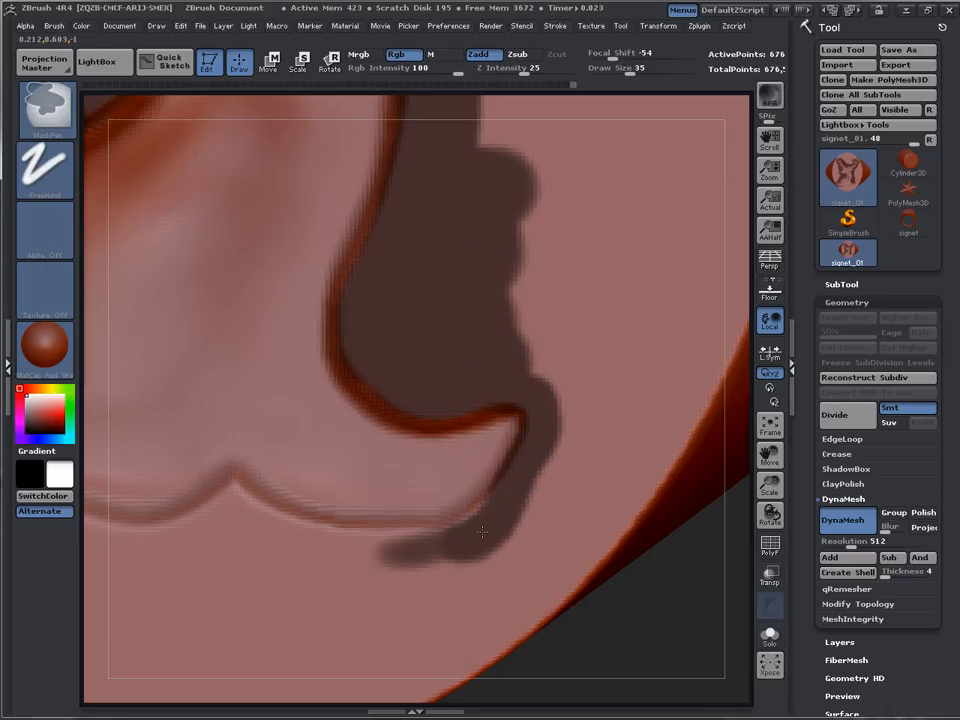
mouse_move(223, 518)
left_mouse_down("ctrl")
mouse_move(358, 553)
mouse_move(497, 521)
mouse_move(546, 476)
mouse_move(497, 538)
mouse_move(540, 360)
mouse_move(506, 283)
mouse_move(549, 512)
left_mouse_up("ctrl")
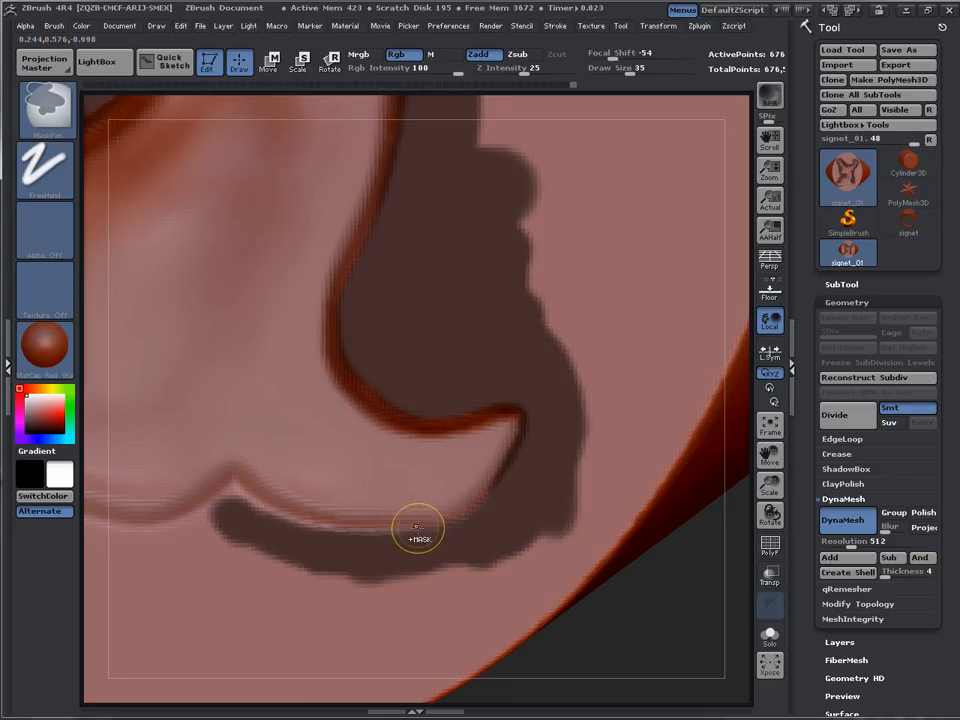
Continue the background mask beneath the middle and left scallops of the deer's base
left_click_drag(680, 690, 739, 632)
mouse_move(141, 506)
left_mouse_down("ctrl")
mouse_move(205, 525)
mouse_move(280, 530)
mouse_move(358, 498)
left_mouse_up("ctrl")
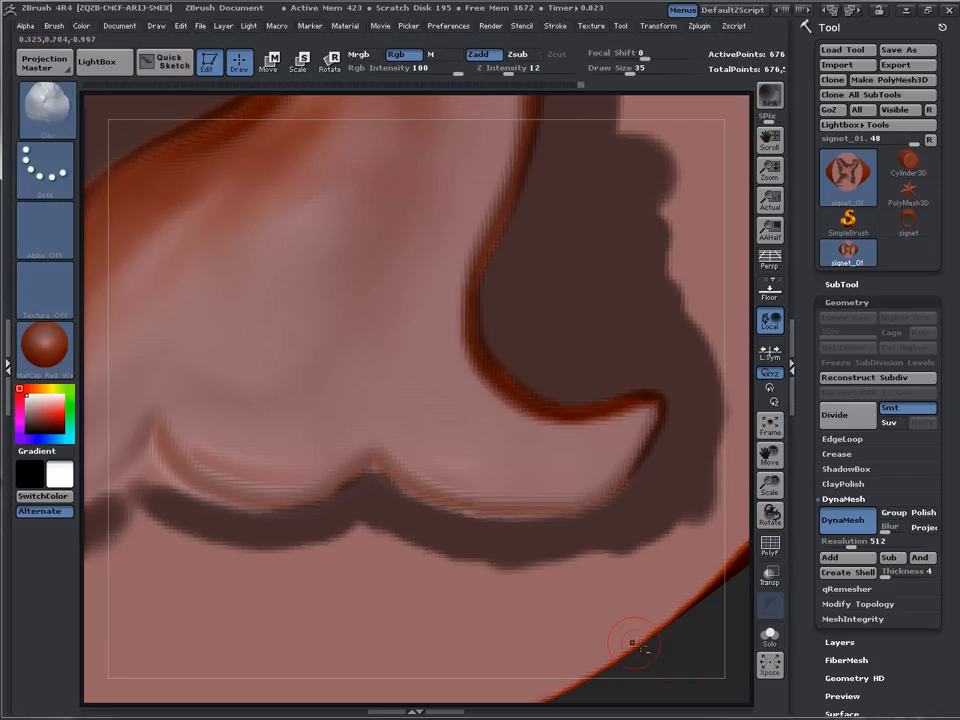
left_click_drag(676, 660, 767, 647, "alt")
mouse_move(256, 508)
left_mouse_down("ctrl")
mouse_move(223, 488)
mouse_move(248, 432)
mouse_move(246, 459)
mouse_move(257, 470)
mouse_move(367, 520)
left_mouse_up("ctrl")
Refine the mask at the scallop notches with draw size 22 and widen the band below them with draw size 48
key("s")
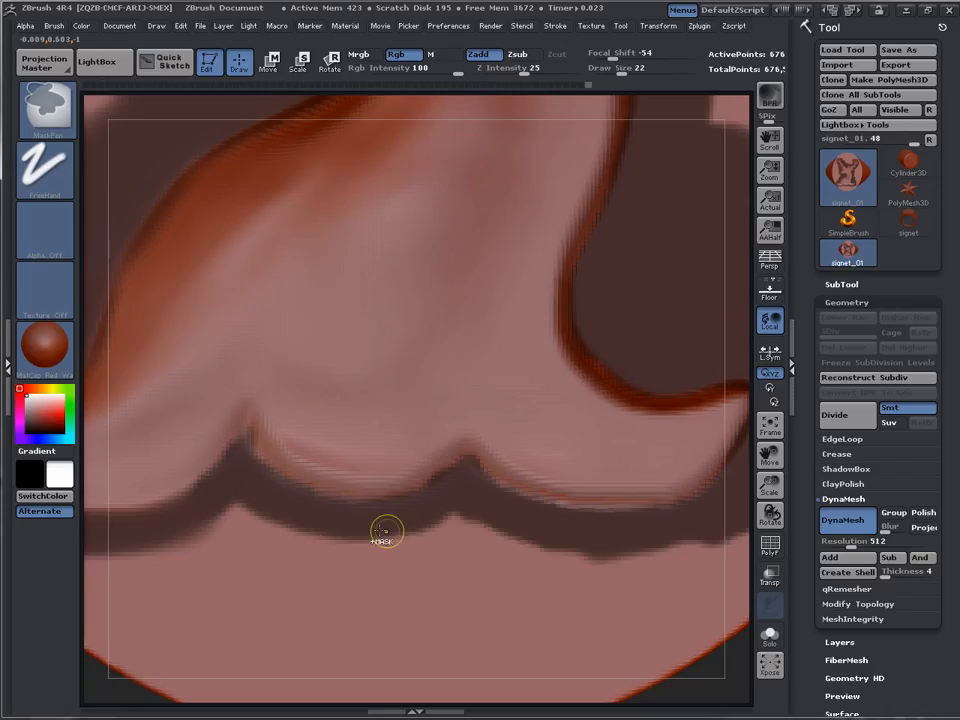
key("s")
mouse_move(242, 516)
left_mouse_down()
mouse_move(258, 516)
mouse_move(217, 513)
mouse_move(600, 570)
mouse_move(276, 537)
left_mouse_up()
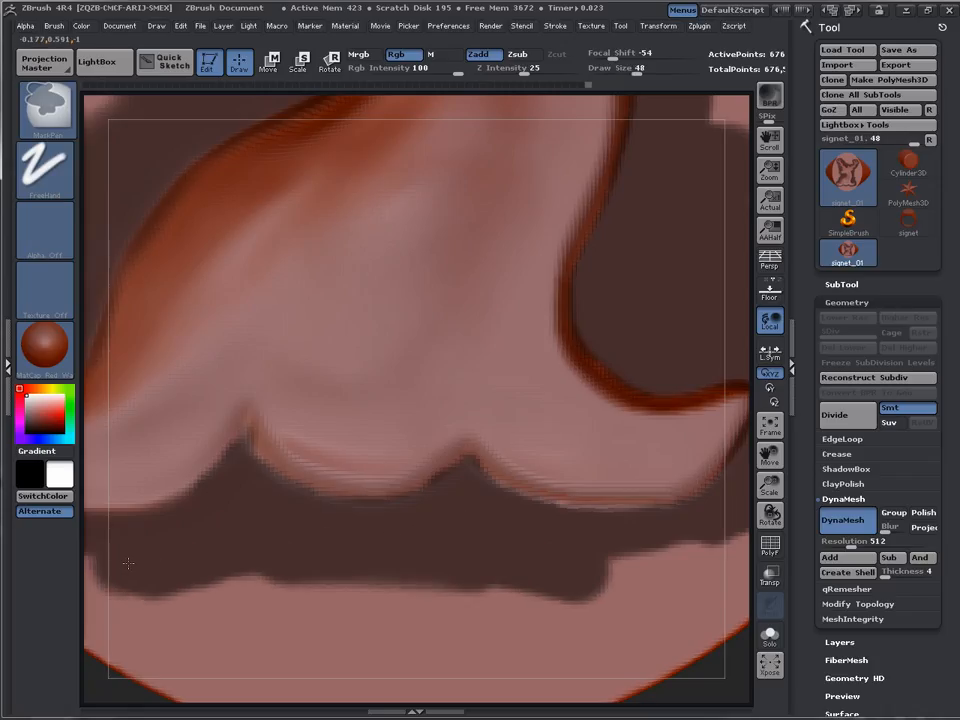
left_click_drag(718, 683, 655, 680, "alt")
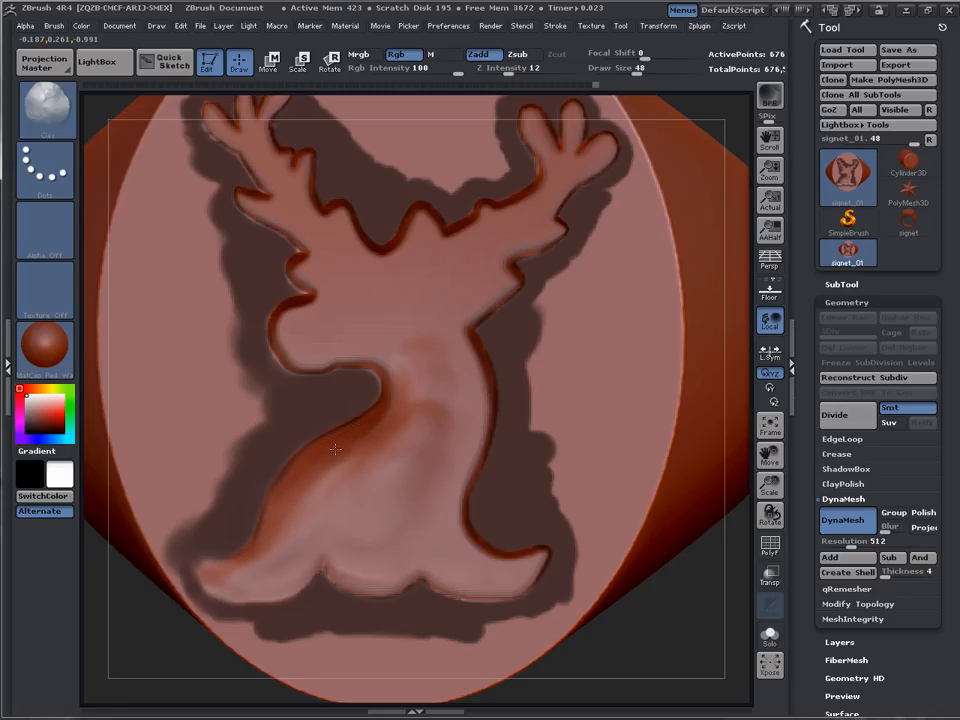
Build up and smooth the deer's scalloped base, right tip and neck with the Clay brush at draw size 48
key("shift")
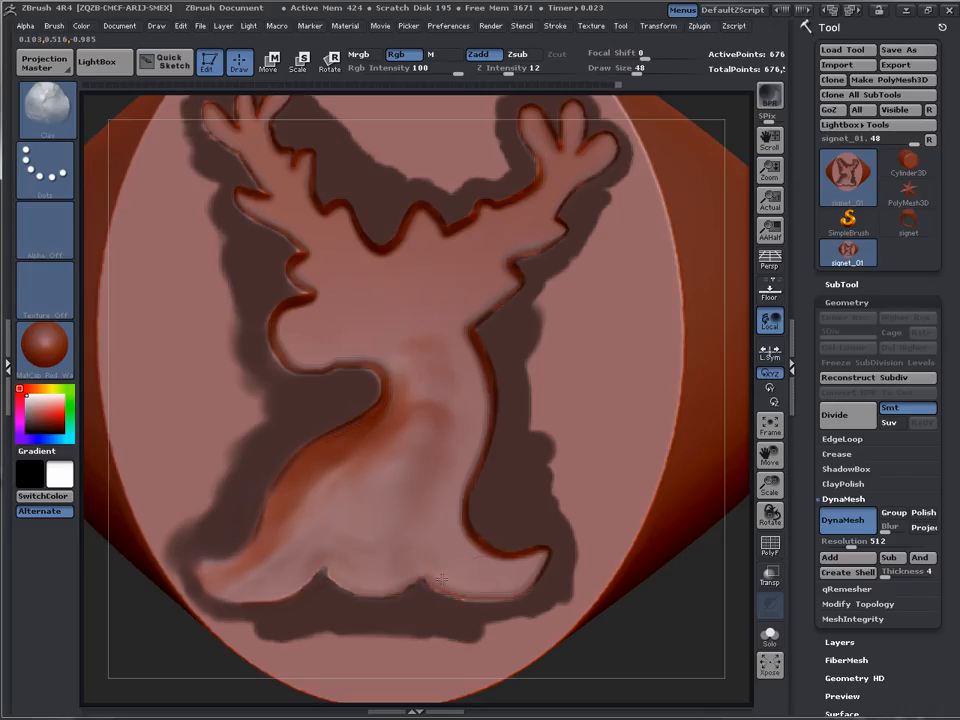
key("shift")
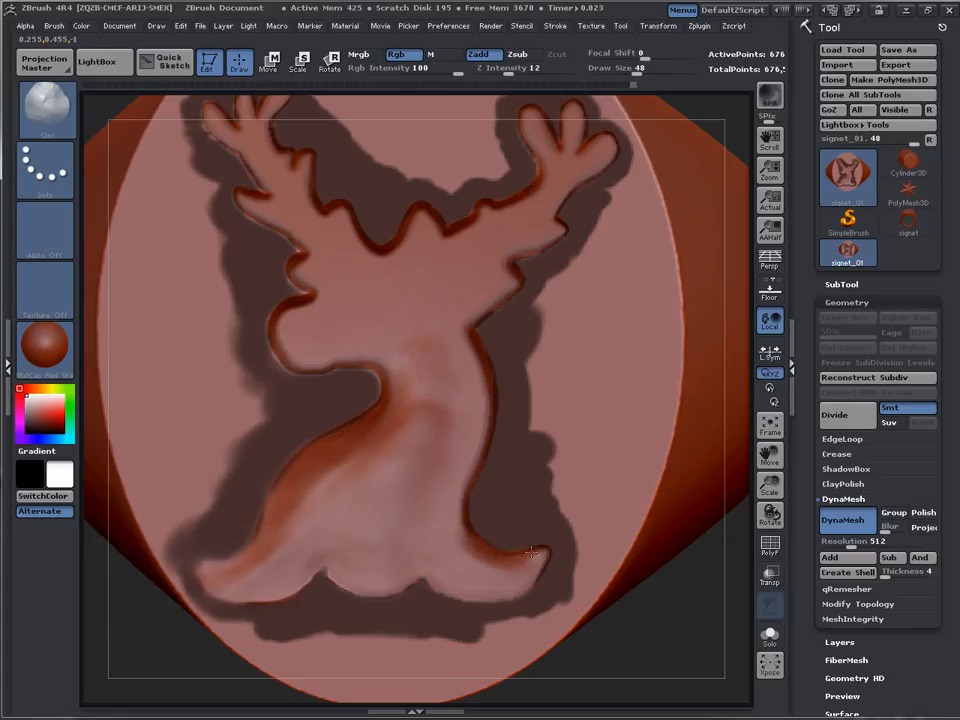
key("shift")
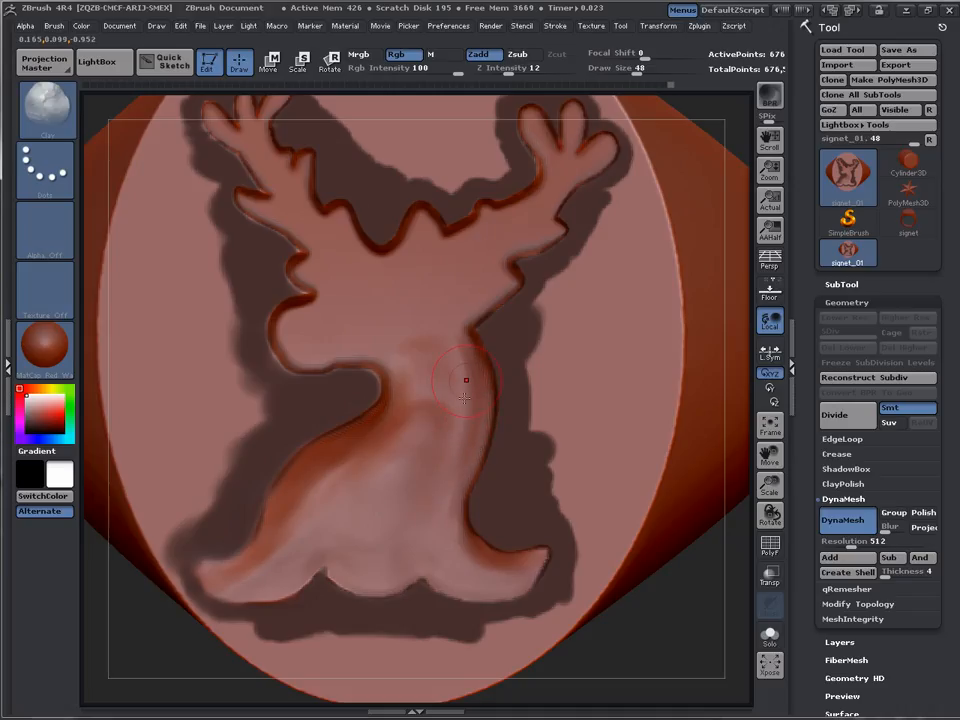
key("shift")
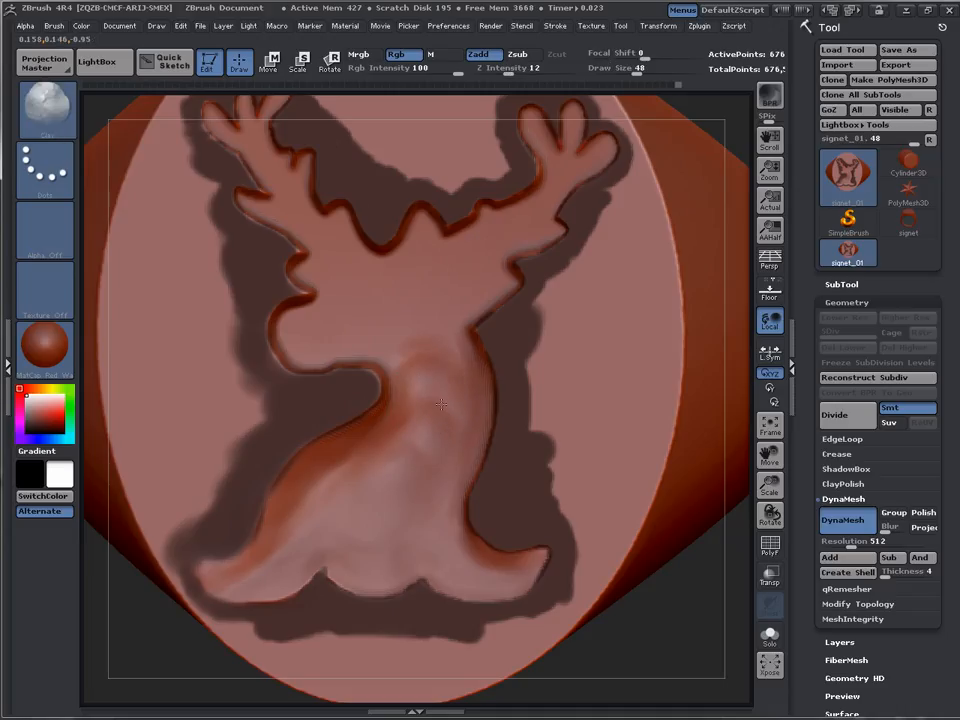
Soften the neck below the head using draw size 84 and Clay intensity 8, raising the Smooth brush's intensity
mouse_move(666, 656)
left_mouse_down("alt")
mouse_move(666, 641)
mouse_move(615, 594)
mouse_move(663, 646)
left_mouse_up("alt")
key("s")
left_click_drag(336, 326, 351, 325)
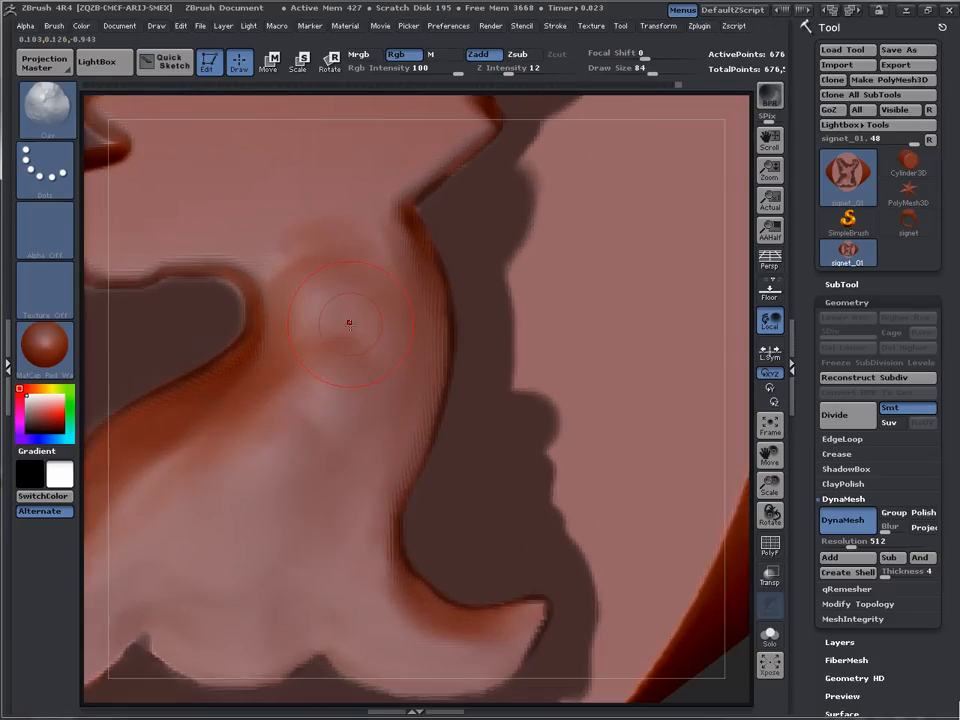
left_click_drag(508, 68, 500, 68)
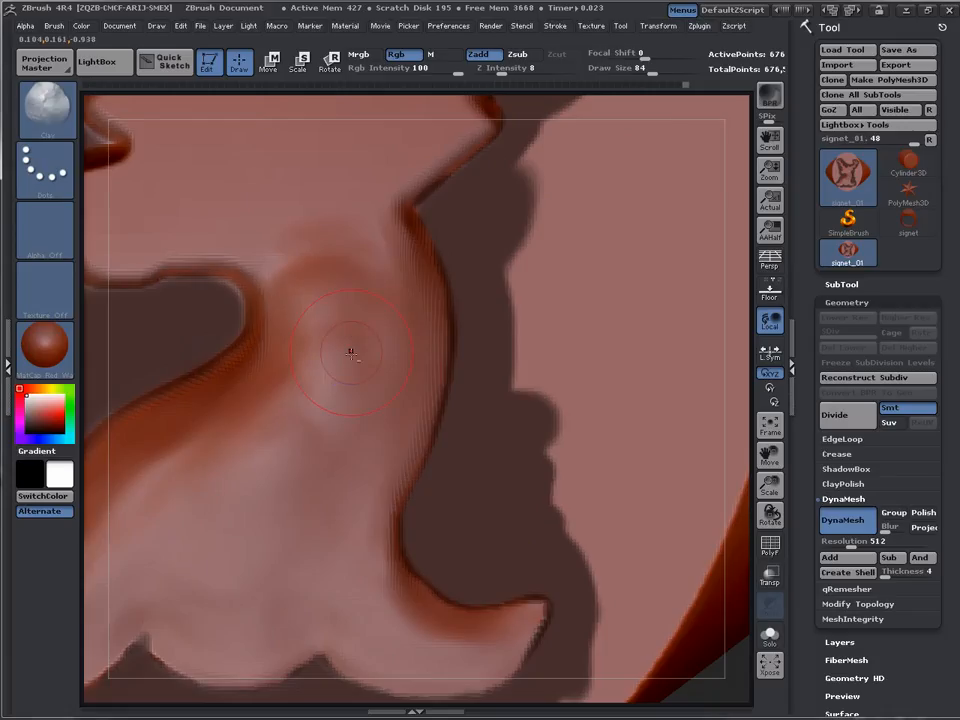
key("shift")
left_click_drag(529, 68, 547, 68, "shift")
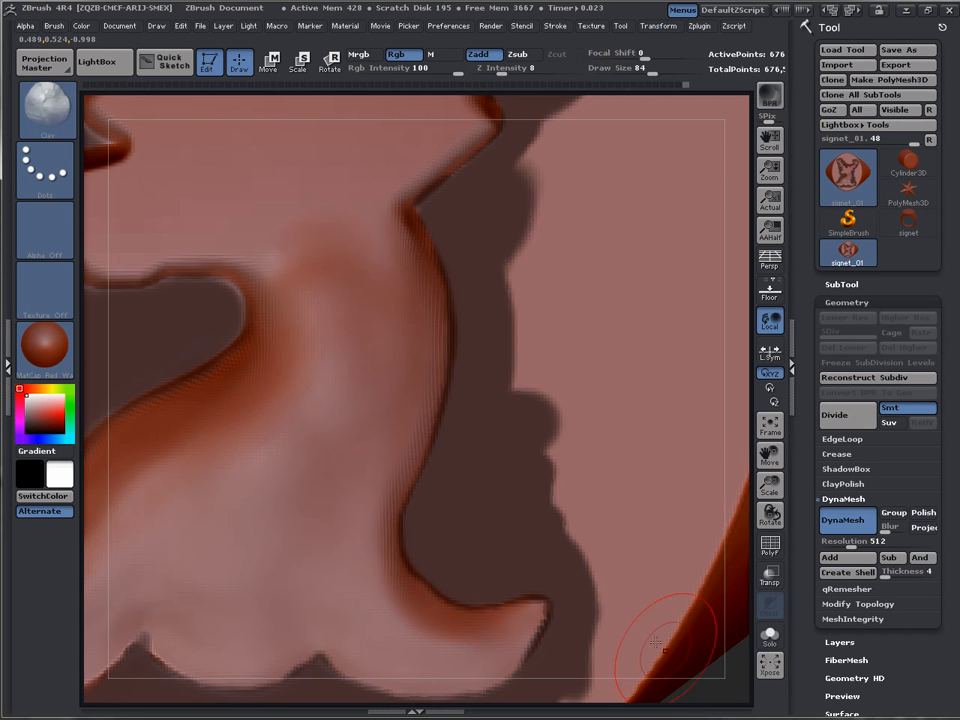
Try the MatCap Gray material on the ring, settling on the Metal 01 material
left_click_drag(716, 677, 463, 446, "alt")
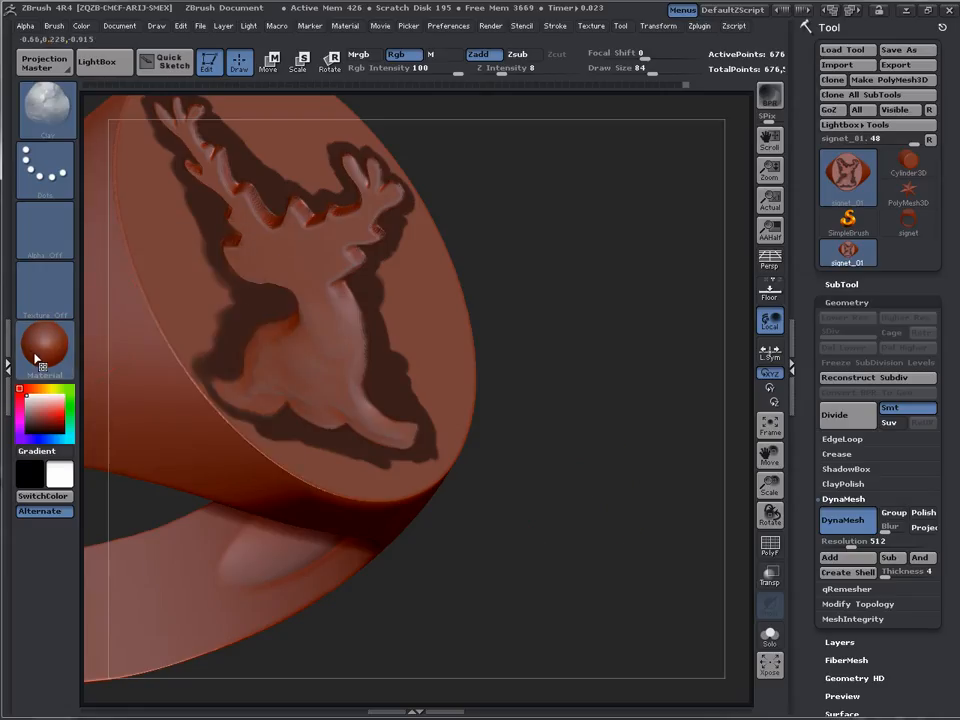
left_click(40, 356)
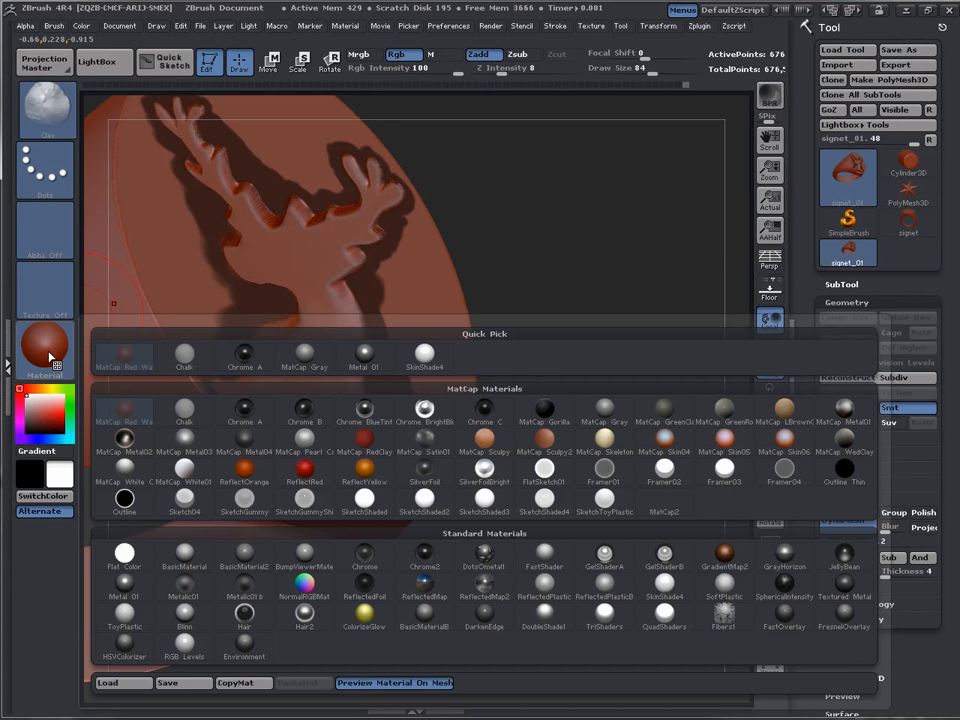
left_click(302, 354)
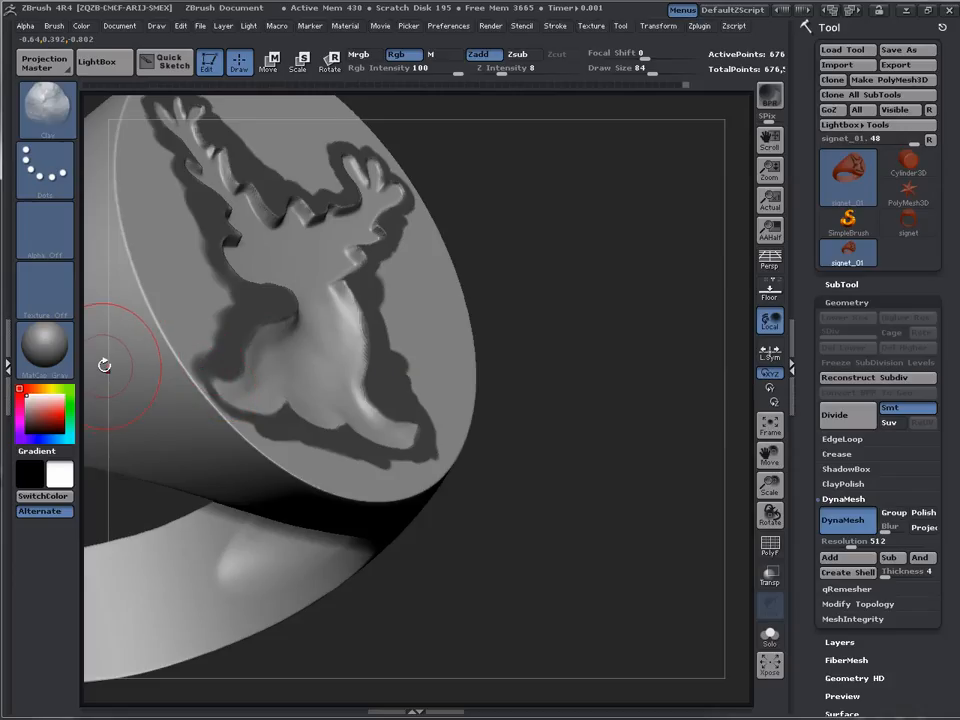
mouse_move(42, 368)
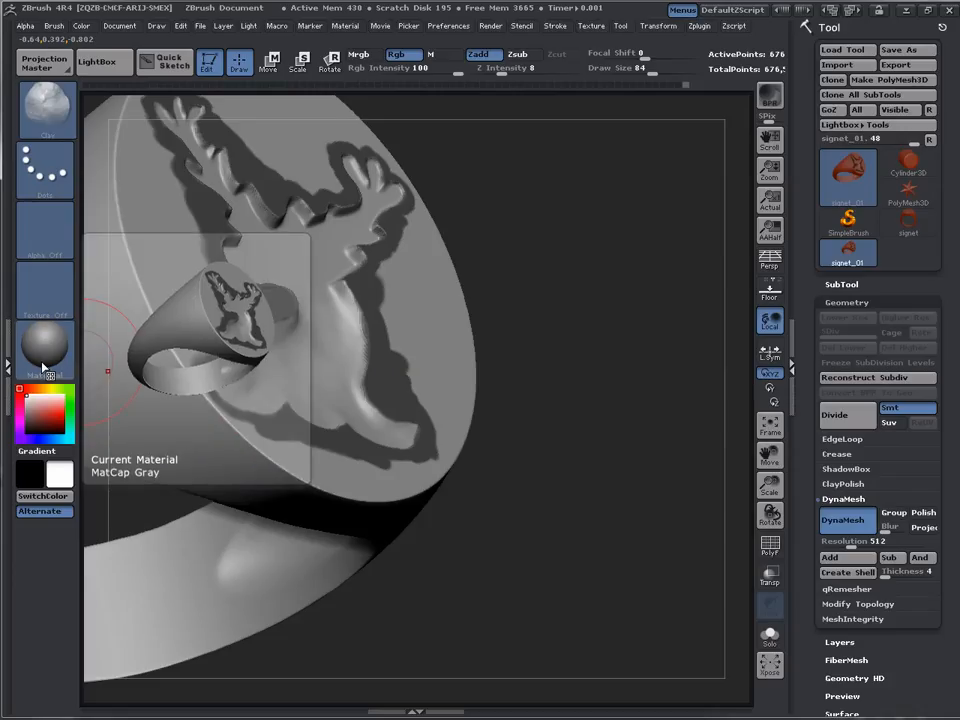
left_click(44, 368)
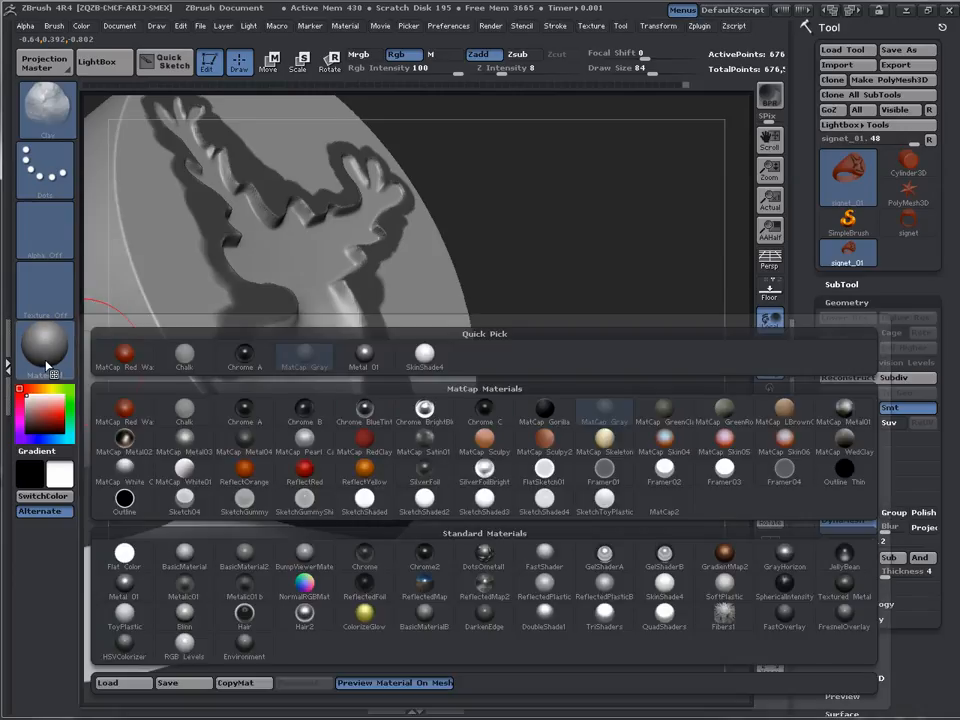
mouse_move(218, 562)
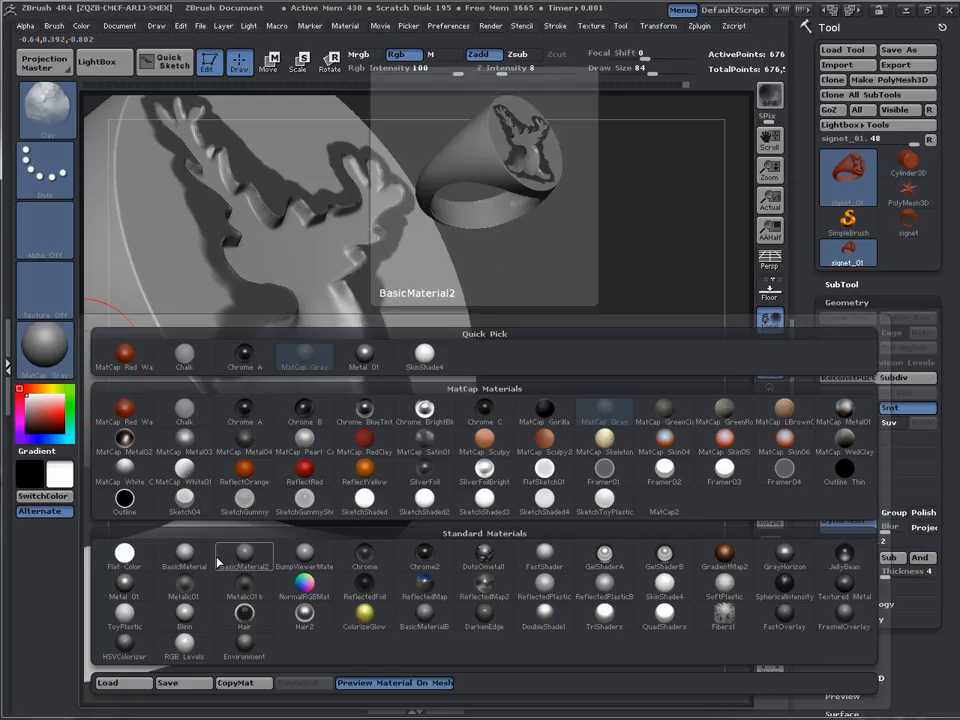
left_click(140, 588)
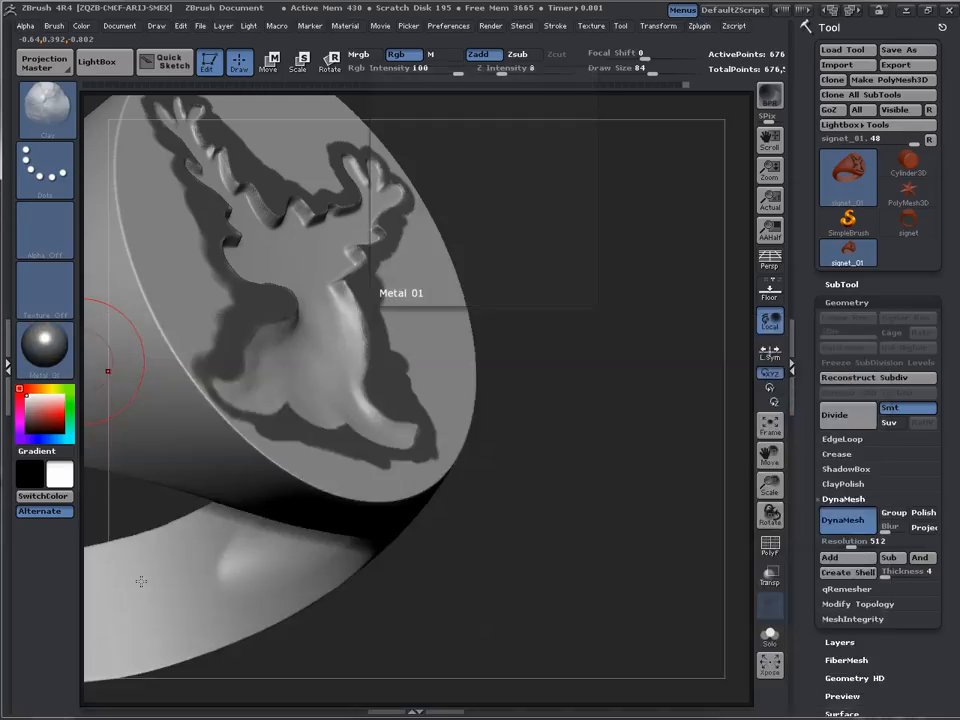
Smooth the deer's neck and chest, checking the relief's highlights from several angles
left_click_drag(589, 406, 606, 444)
key("shift")
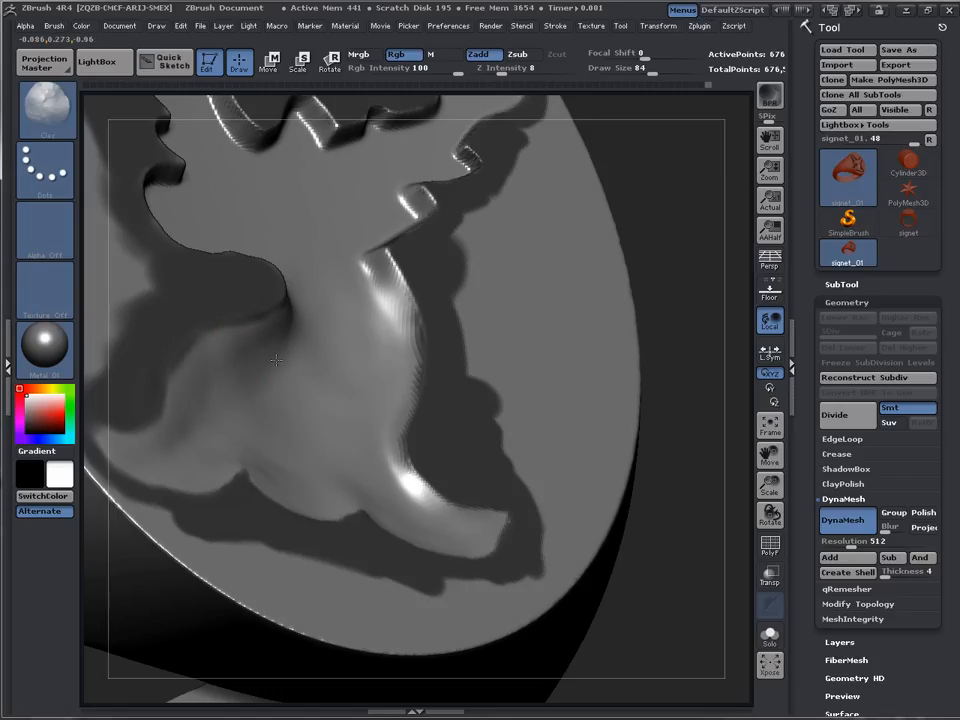
left_click_drag(265, 360, 279, 339, "shift")
left_click_drag(675, 279, 700, 250)
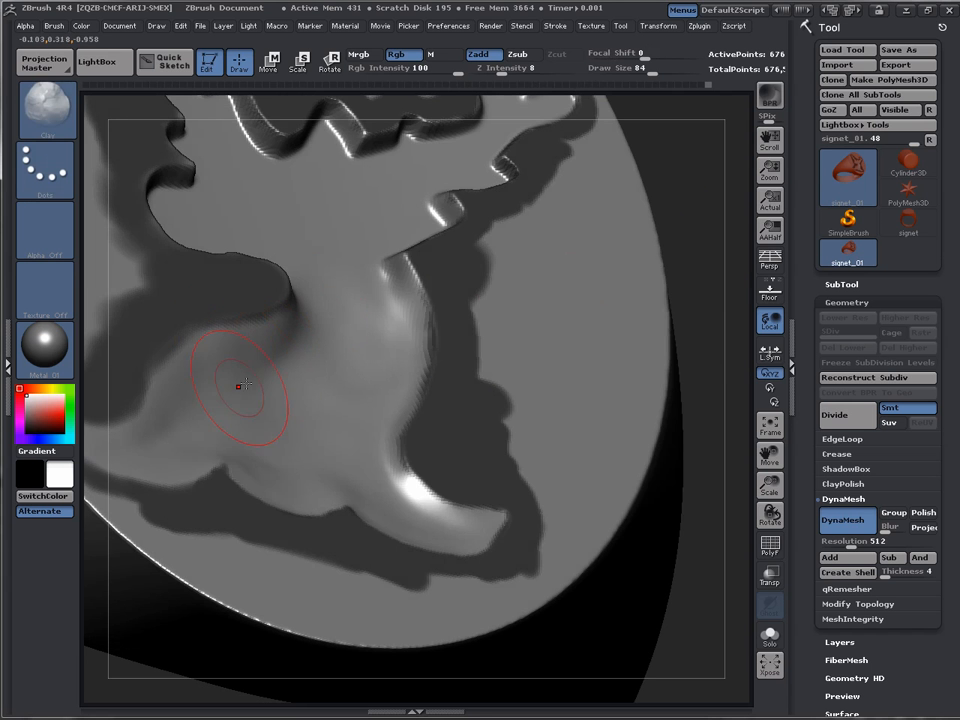
left_click_drag(728, 278, 712, 336)
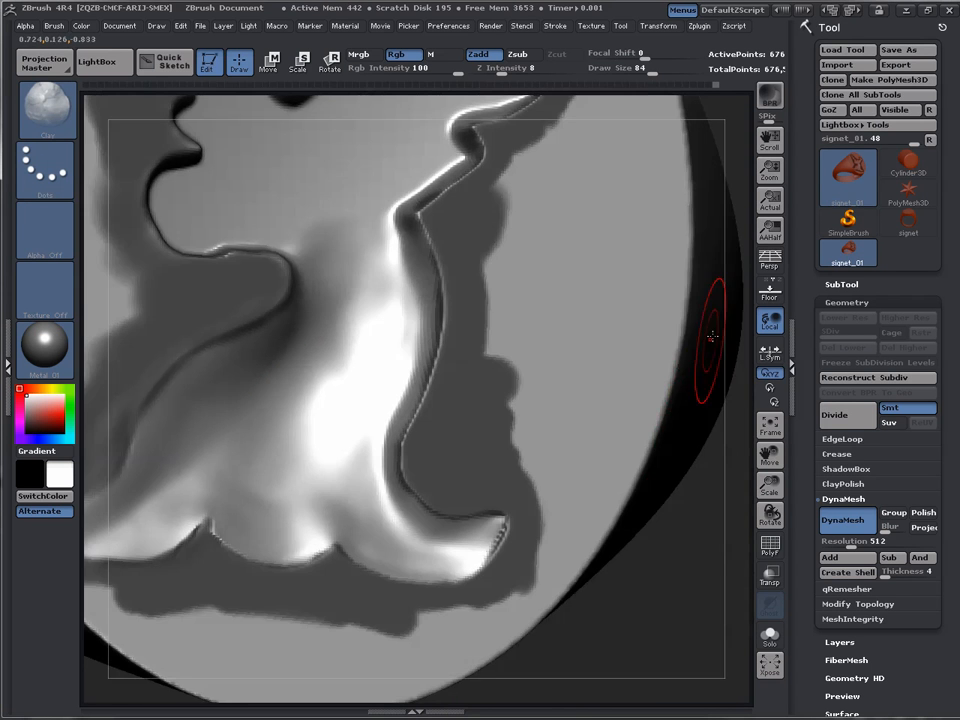
left_click_drag(664, 550, 636, 630)
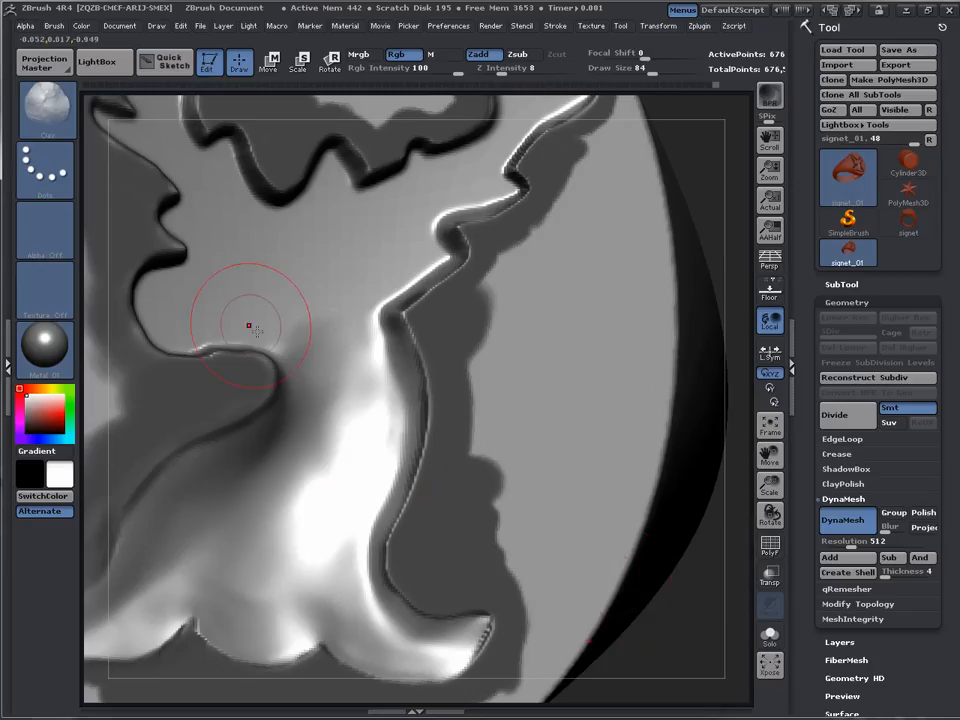
Build up the lower edge of the deer's muzzle with the Clay brush at draw size 48
left_click_drag(703, 620, 701, 623)
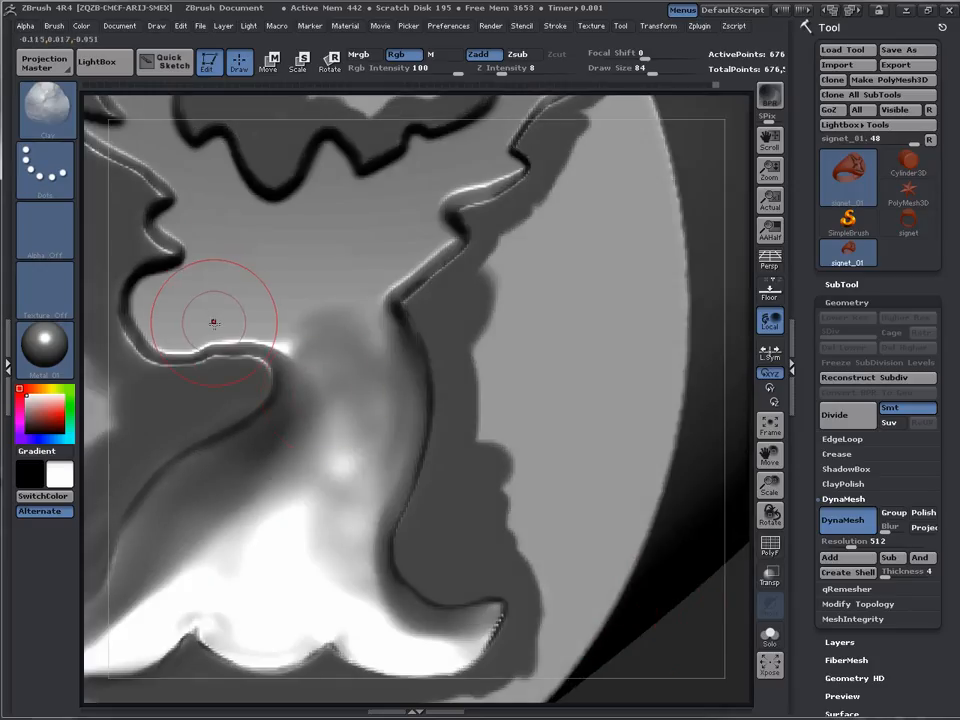
key("s")
left_click_drag(214, 321, 203, 323)
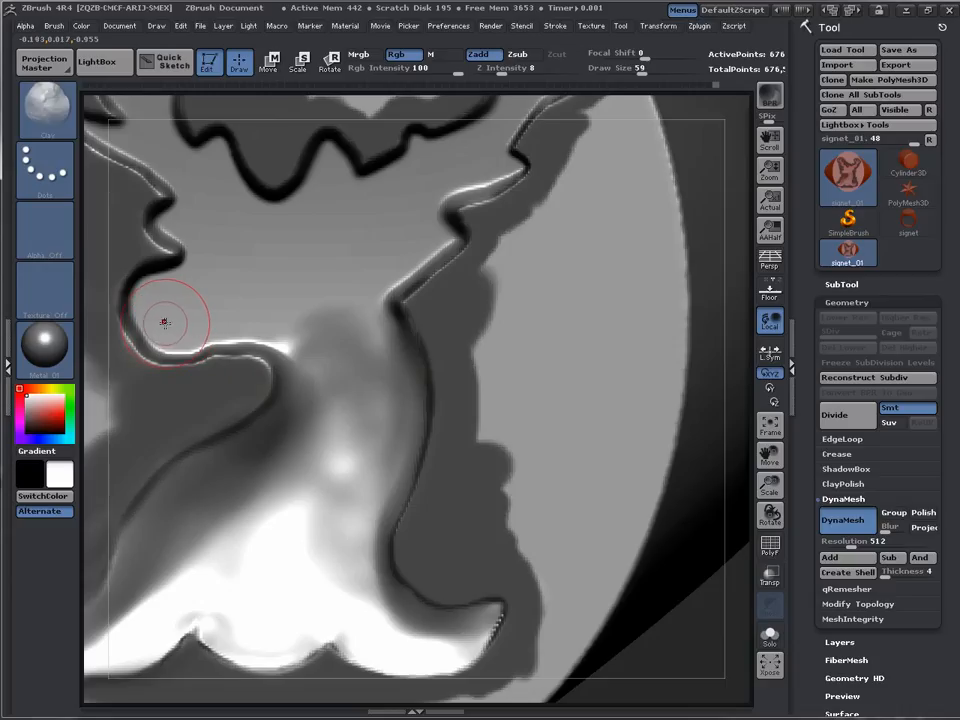
key("s")
mouse_move(165, 321)
left_mouse_down()
mouse_move(172, 348)
mouse_move(161, 354)
mouse_move(279, 339)
mouse_move(259, 332)
mouse_move(272, 318)
mouse_move(261, 315)
mouse_move(302, 306)
mouse_move(304, 315)
left_mouse_up()
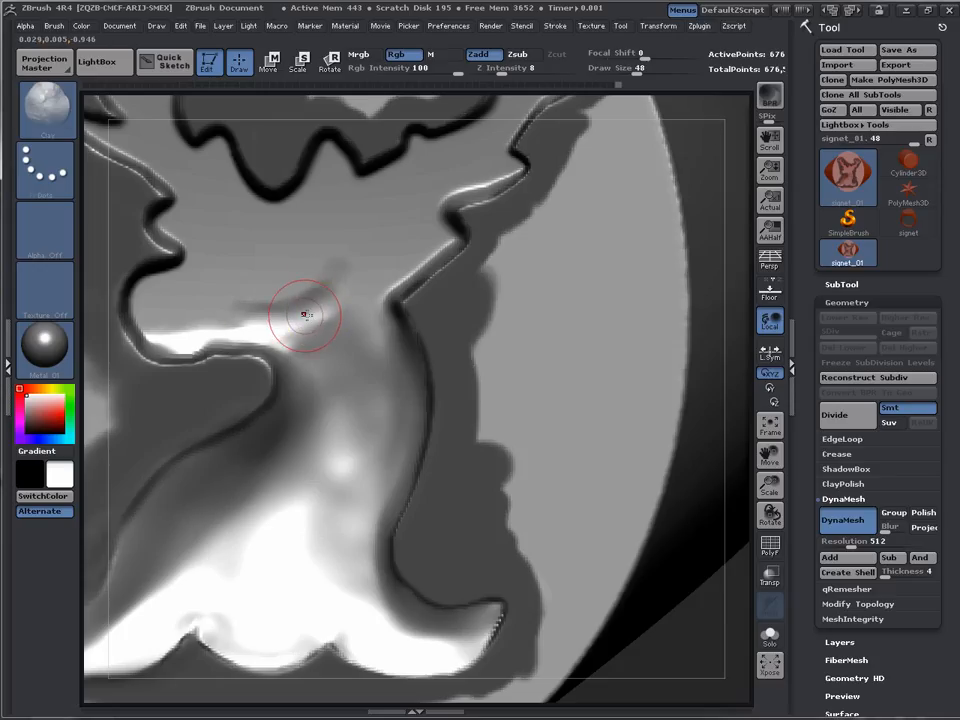
Undo the rough stroke at the back of the jaw and reshape the jawline up towards the ear
key("ctrl")
key("ctrl")
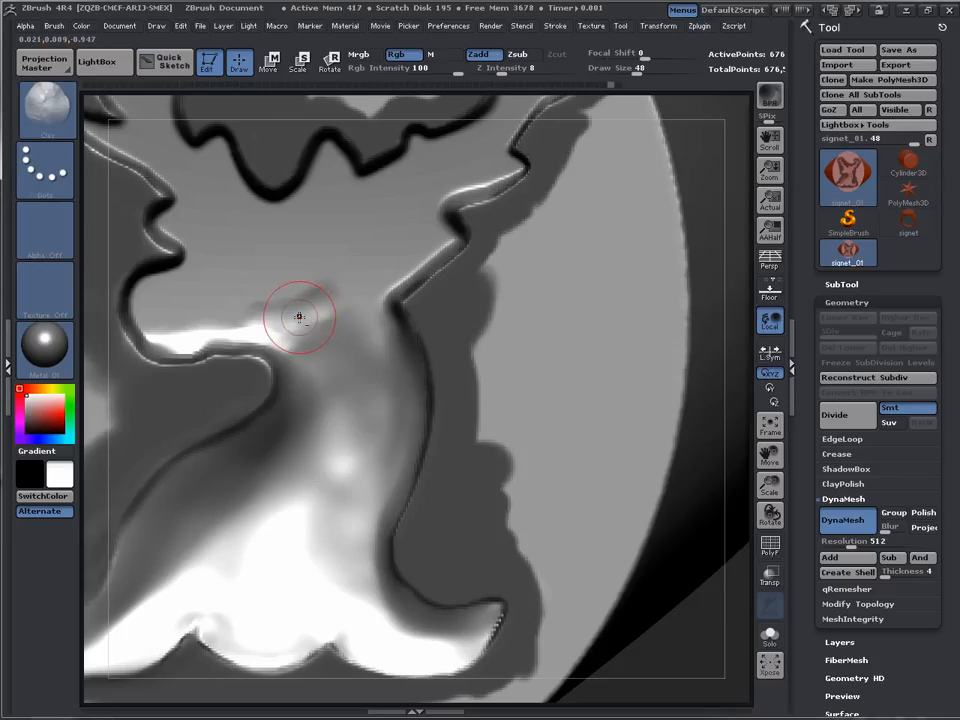
key("ctrl")
key("ctrl")
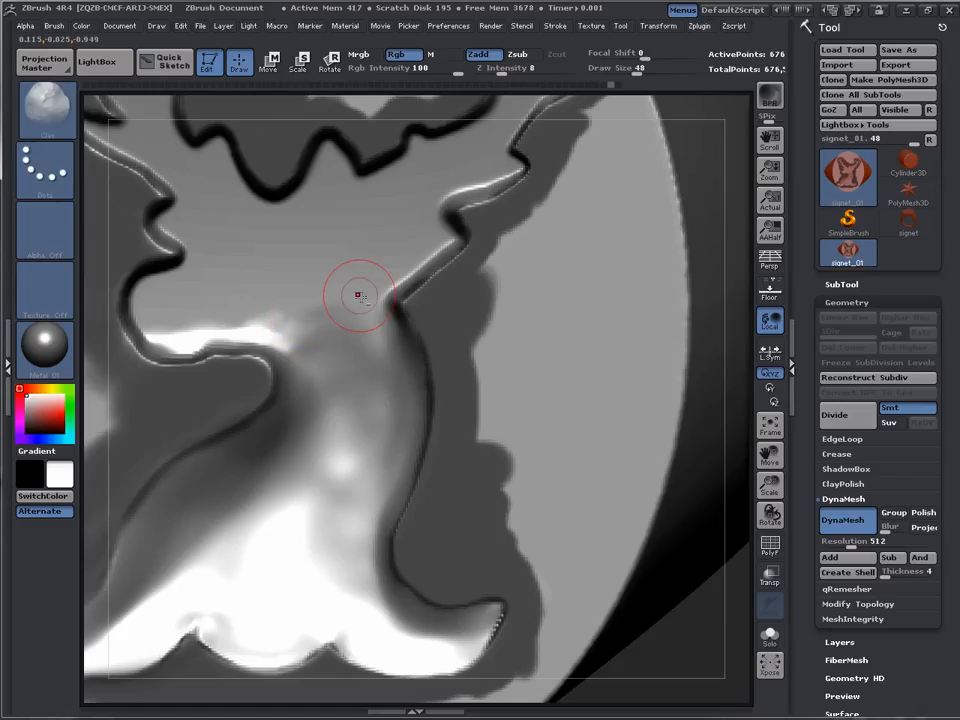
mouse_move(336, 315)
left_mouse_down()
mouse_move(277, 326)
mouse_move(327, 320)
mouse_move(361, 299)
mouse_move(317, 313)
mouse_move(308, 334)
left_mouse_up()
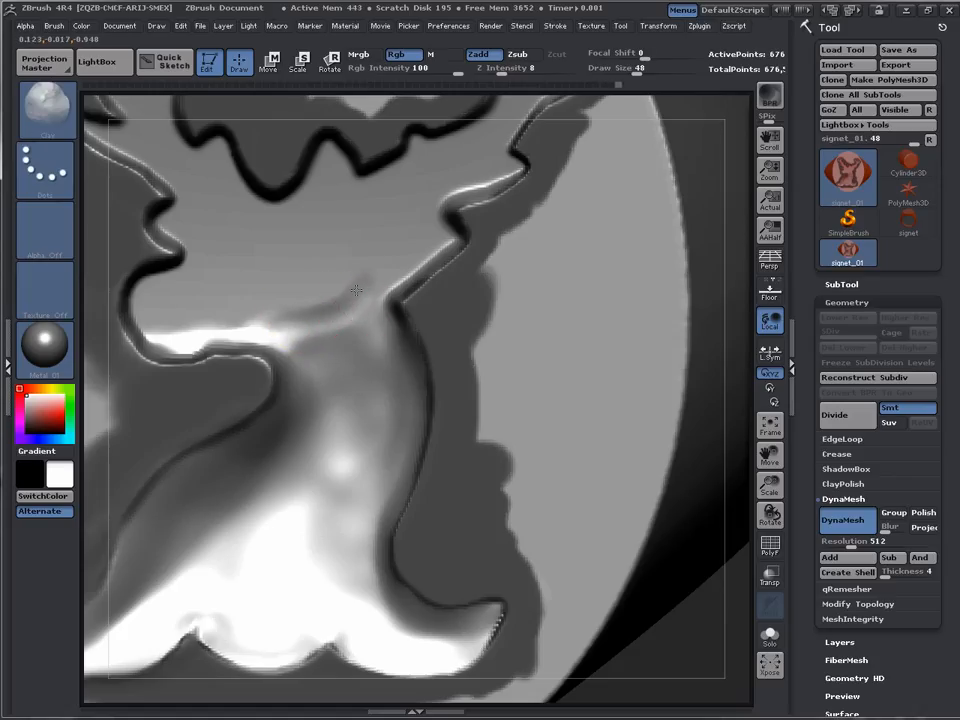
left_click_drag(356, 290, 343, 314)
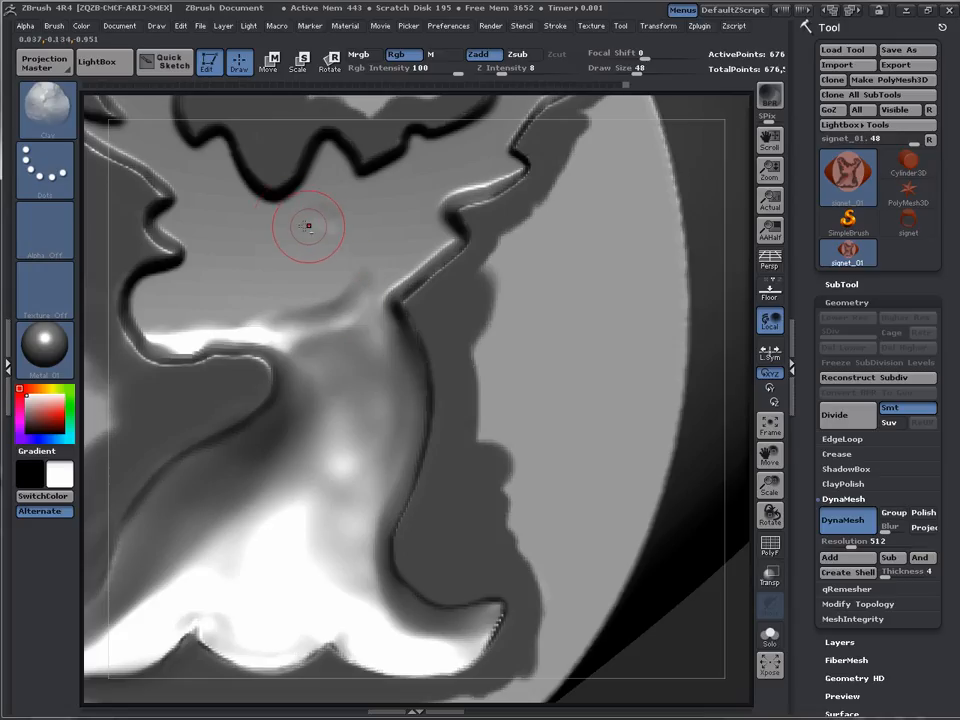
Sculpt the deer's eye and ear at draw size 28, and the nostril at draw size 25
key("bracketleft")
mouse_move(287, 217)
left_mouse_down()
mouse_move(326, 228)
mouse_move(300, 245)
mouse_move(319, 234)
mouse_move(295, 214)
left_mouse_up()
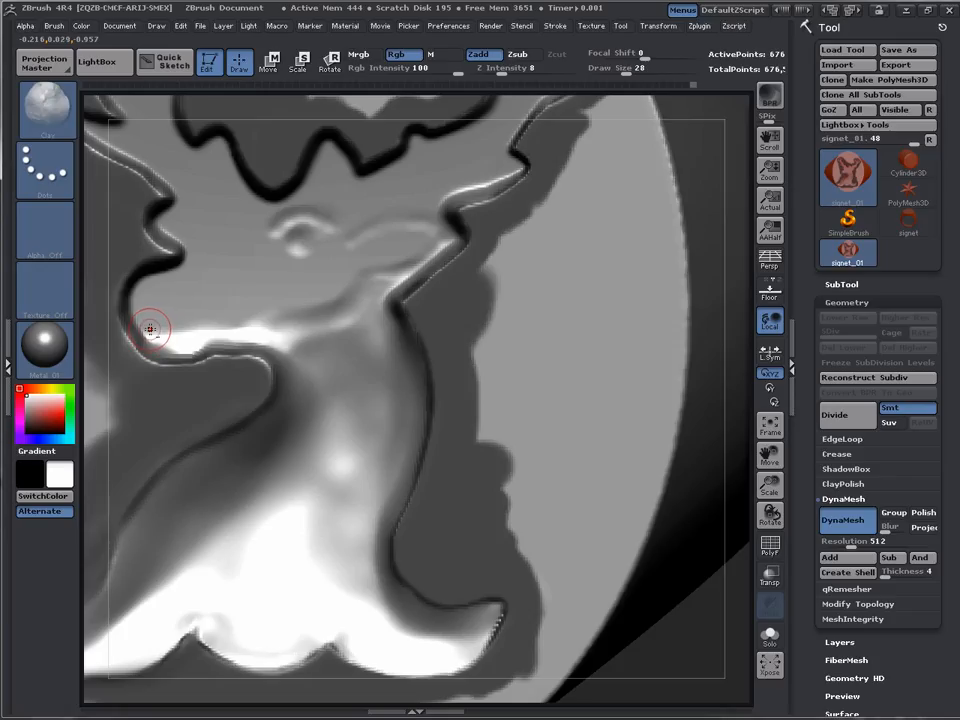
type("s25")
key("Return")
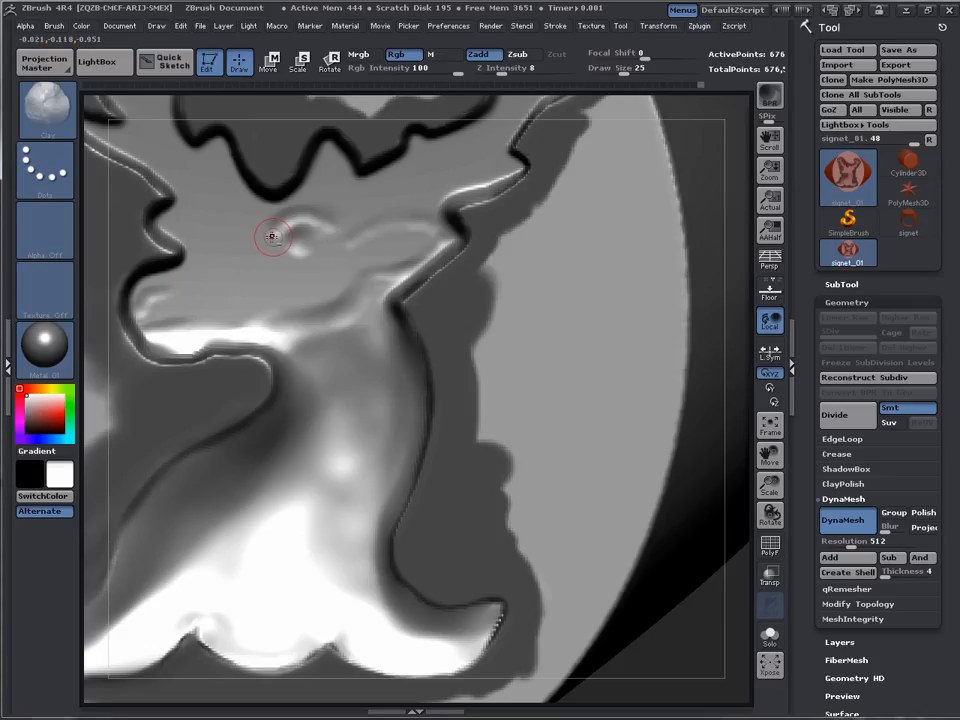
Sculpt a ridge along the left antler's main beam down to the eye with Clay at draw size 17 and Z Intensity 26
left_click_drag(649, 621, 754, 700)
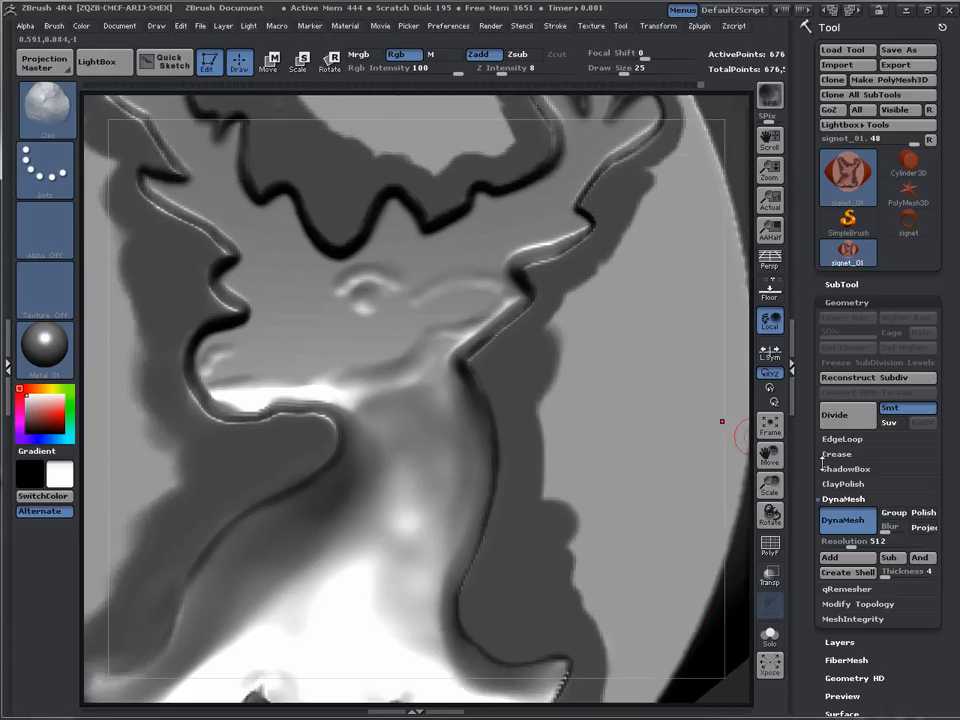
left_click_drag(771, 454, 810, 535)
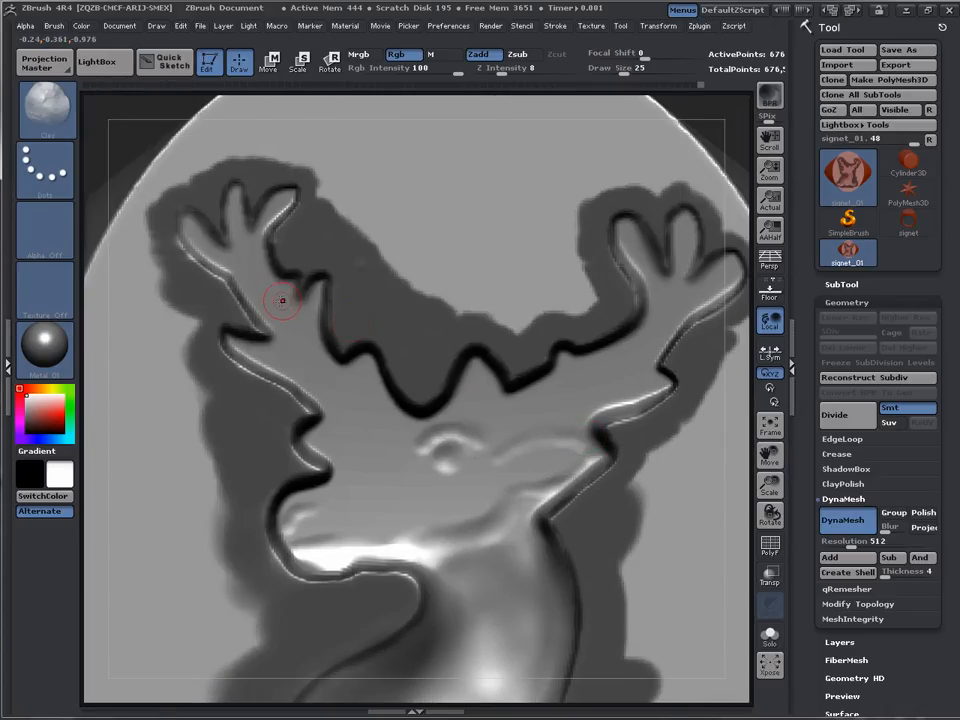
key("s")
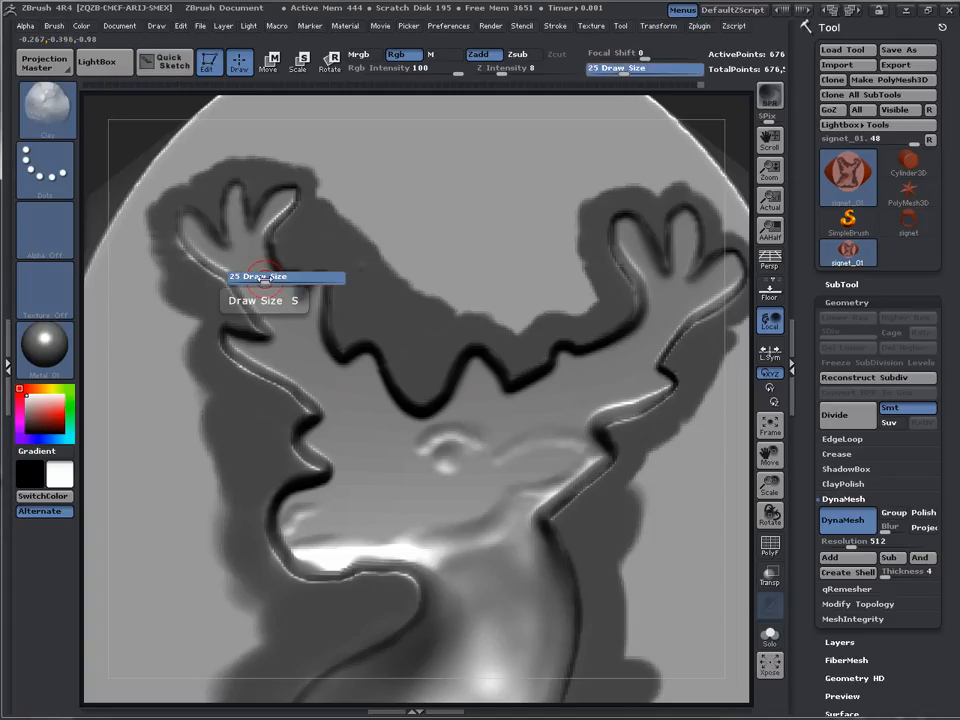
left_click_drag(264, 279, 257, 279)
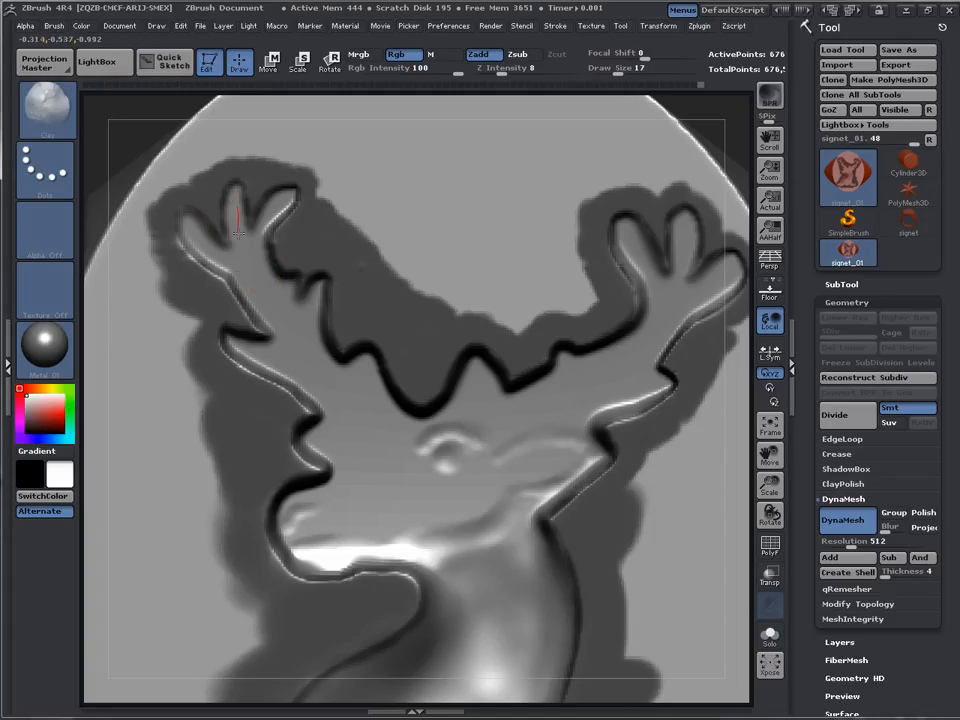
key("u")
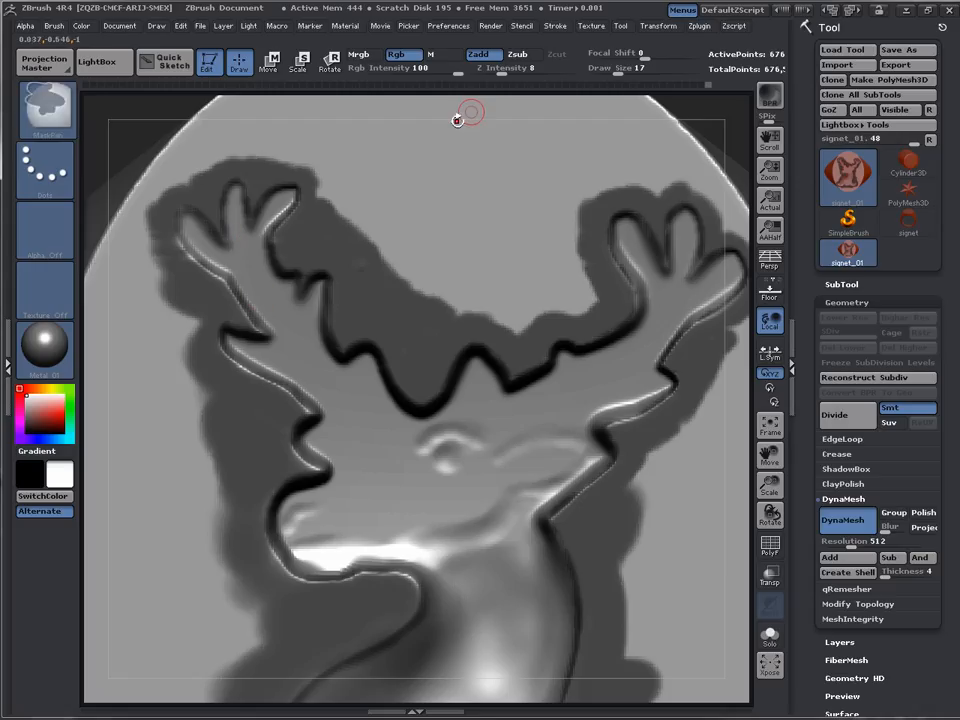
mouse_move(456, 119)
left_mouse_down()
mouse_move(470, 113)
mouse_move(458, 118)
left_mouse_up()
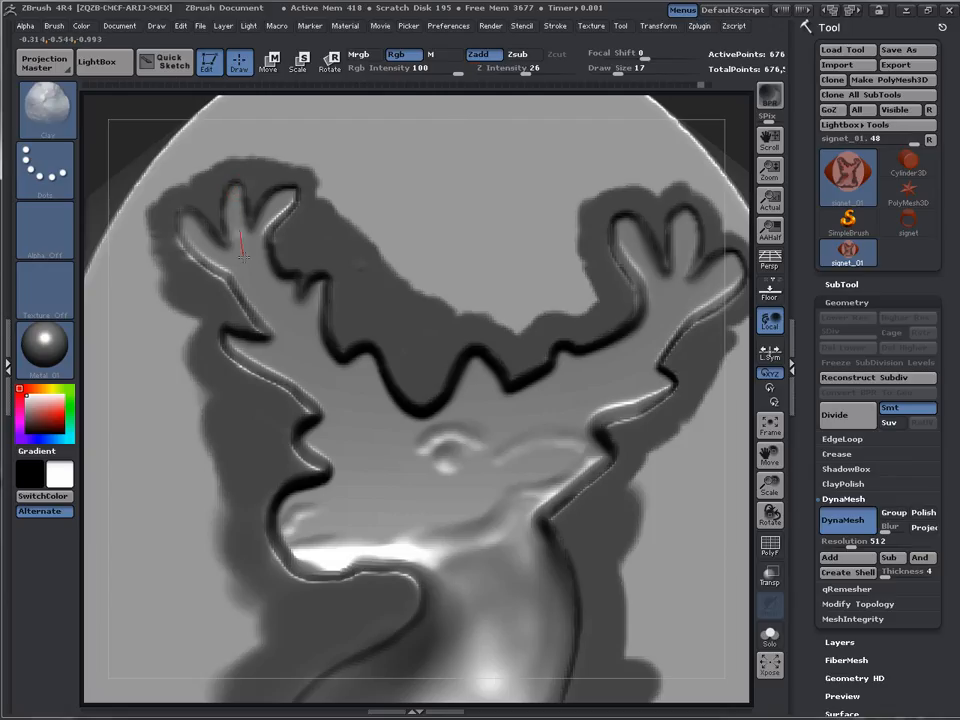
left_click_drag(250, 270, 322, 374)
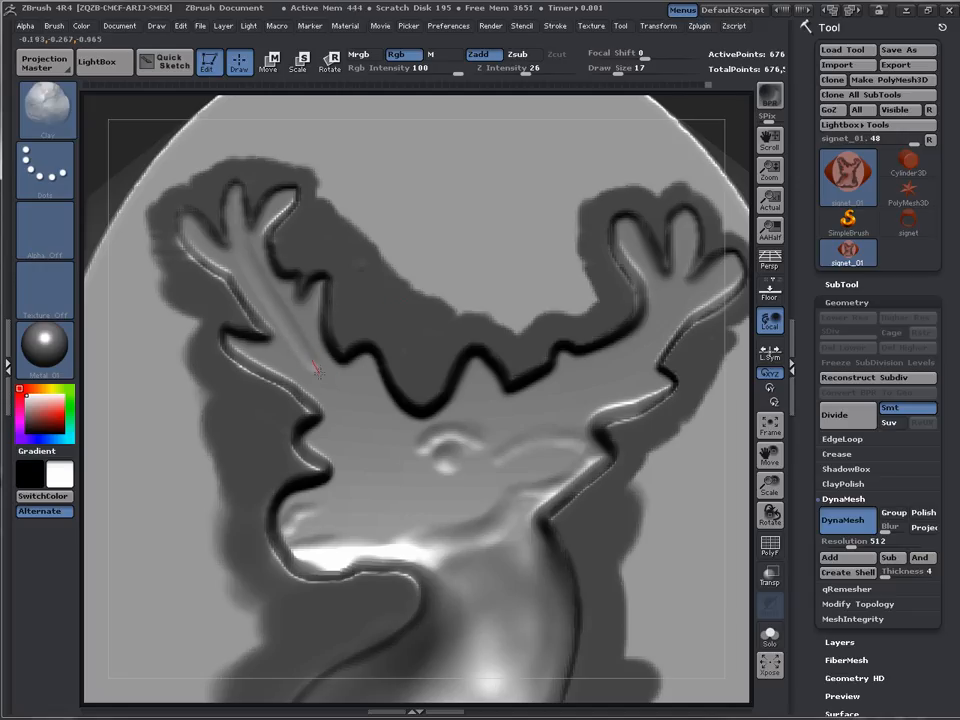
left_click_drag(357, 402, 408, 441)
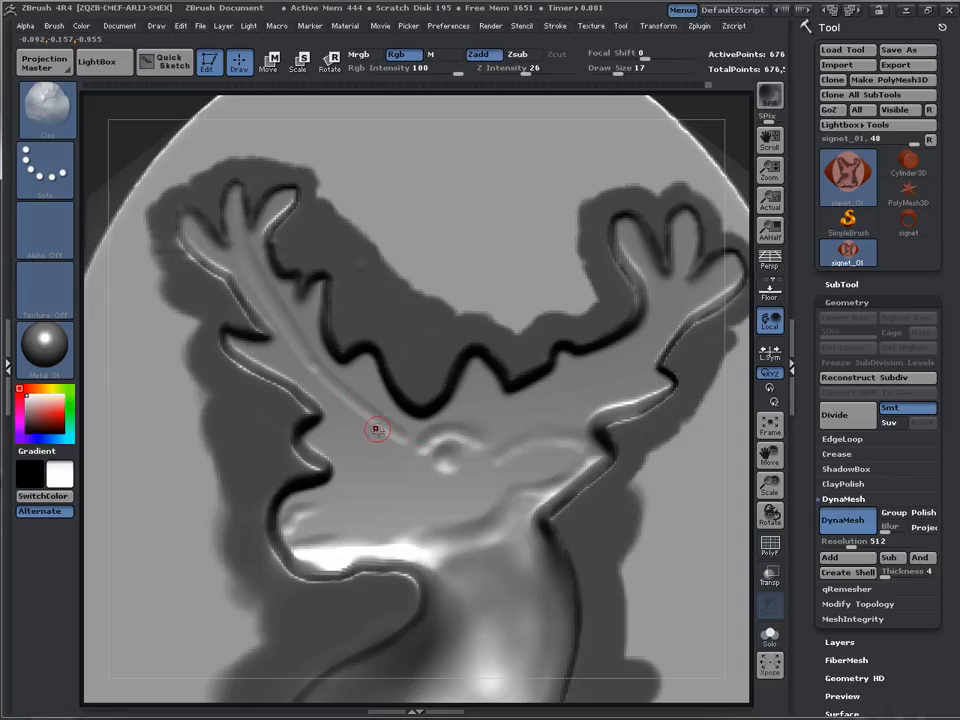
Add ridges to the left antler's upper tines at draw size 9 and to the lower tines and brow spikes at draw size 14
key("s")
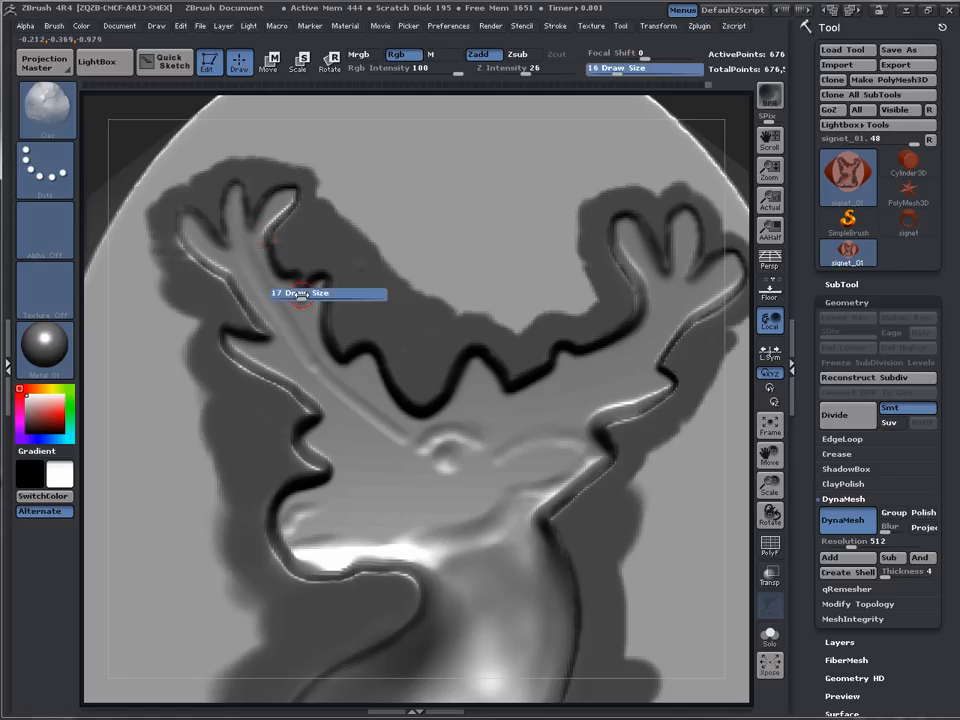
left_click_drag(259, 232, 228, 226)
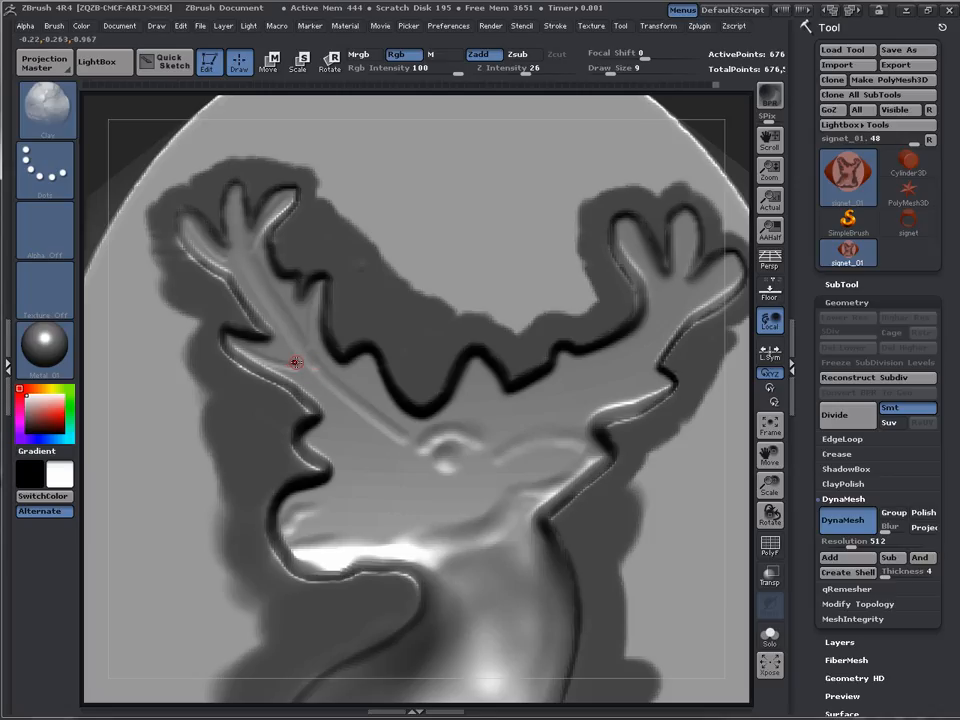
key("s")
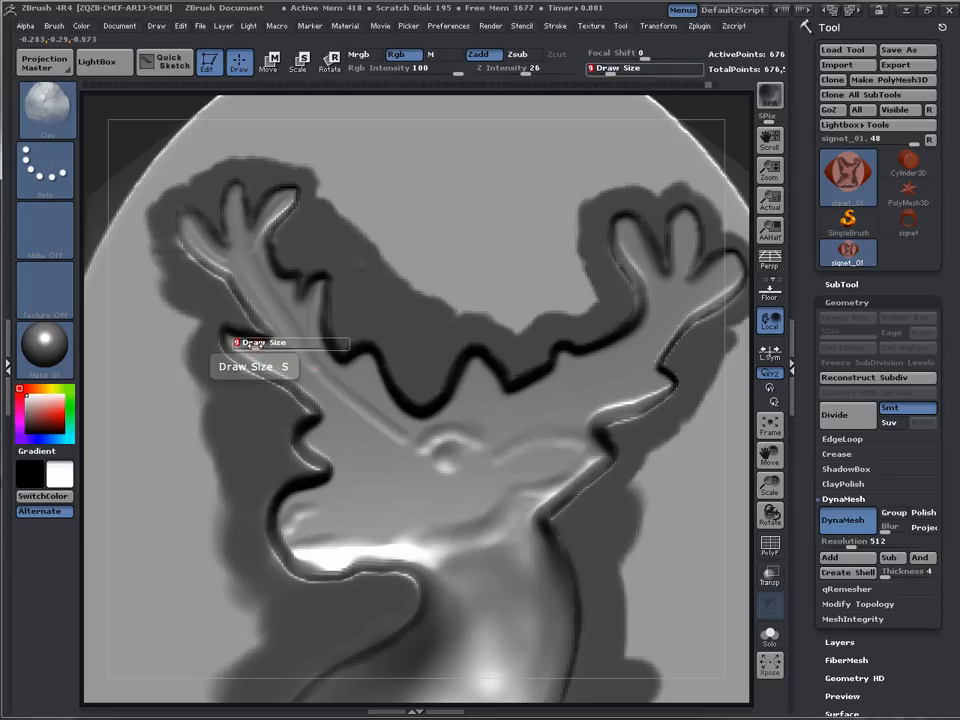
left_click_drag(231, 334, 386, 388)
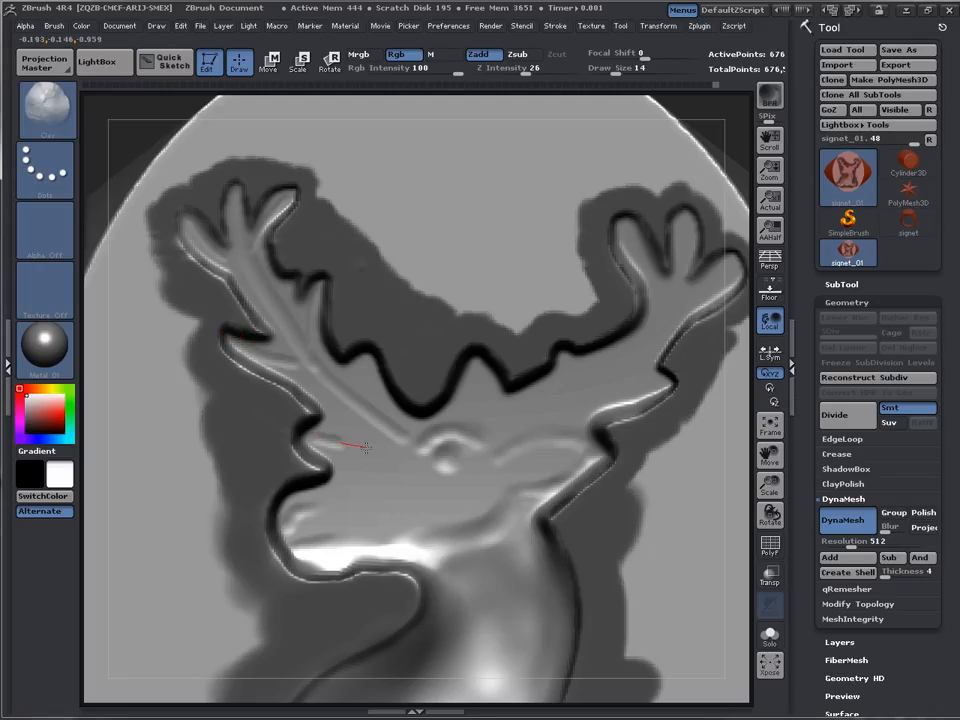
left_click_drag(315, 436, 388, 437)
mouse_move(516, 373)
left_mouse_down()
mouse_move(488, 362)
mouse_move(469, 425)
left_mouse_up()
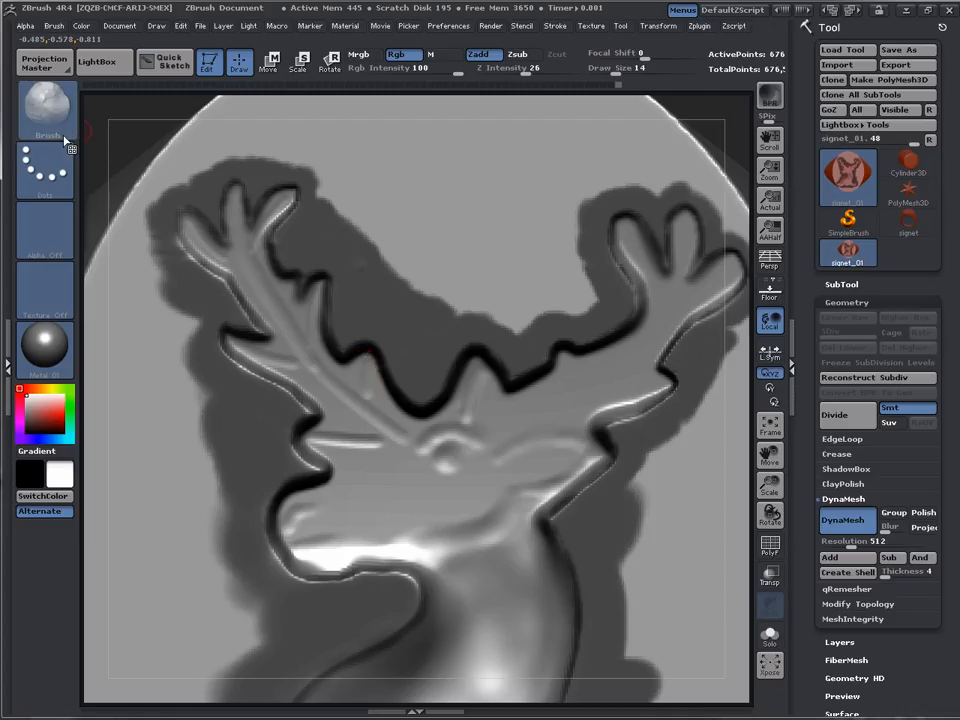
Try carving grooves along the right antler with the Dam_Standard brush at Z Intensity 24 and draw size 30
left_click(37, 84)
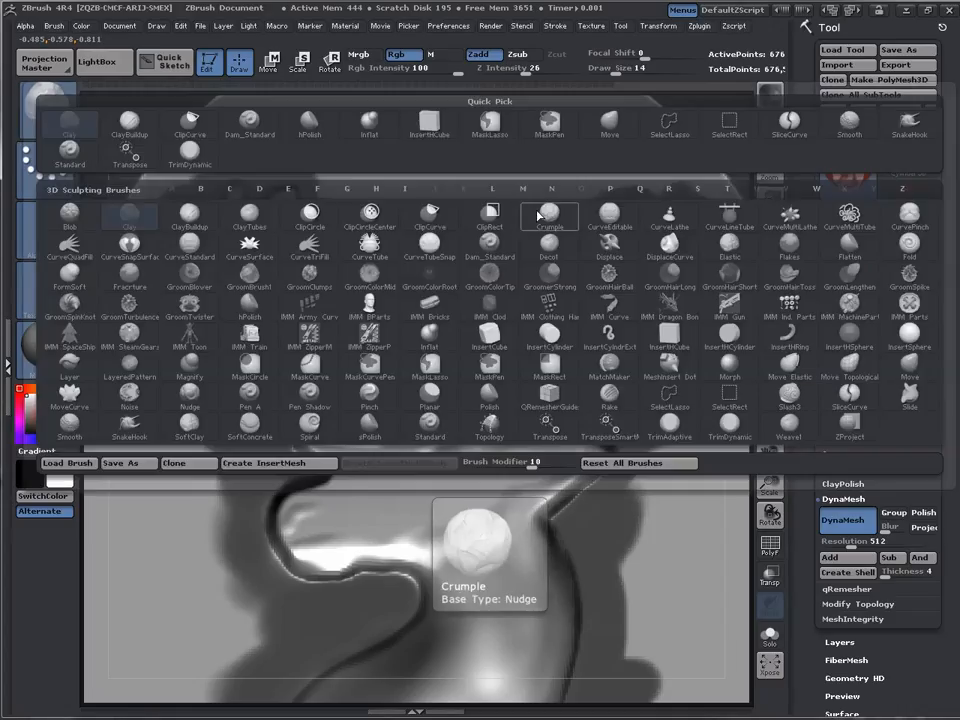
left_click(505, 243)
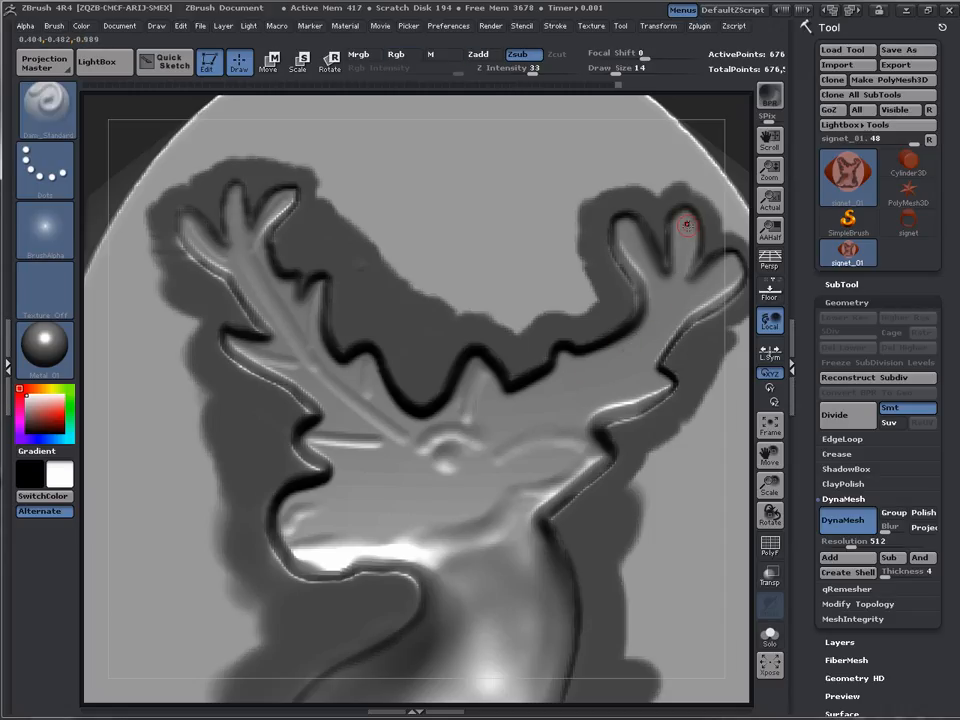
left_click_drag(654, 313, 639, 336)
key("ctrl+z")
type("u")
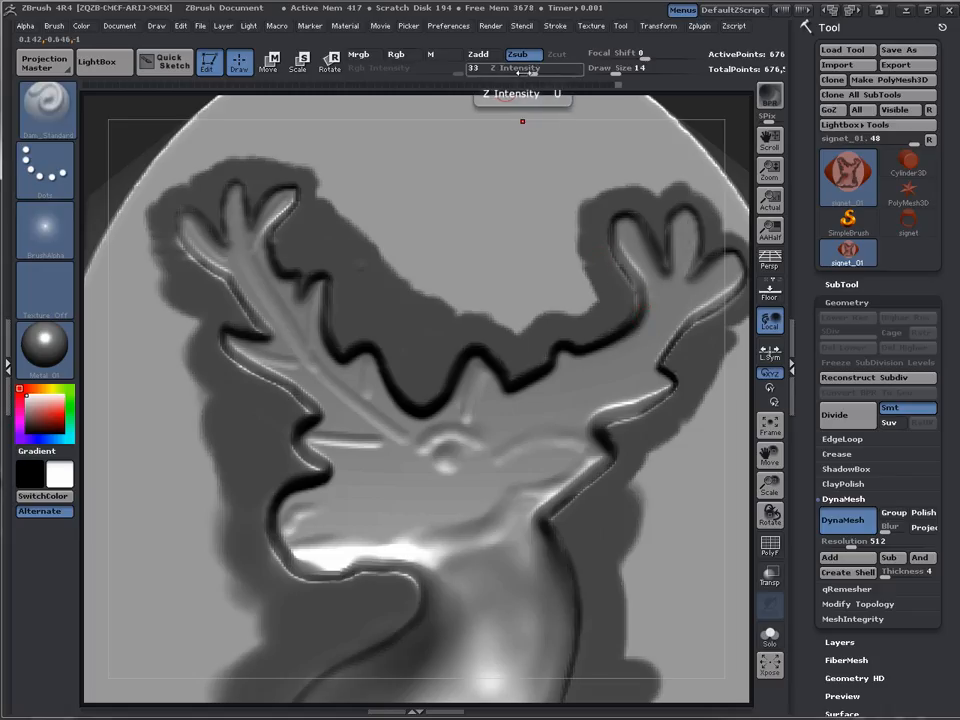
type("24s")
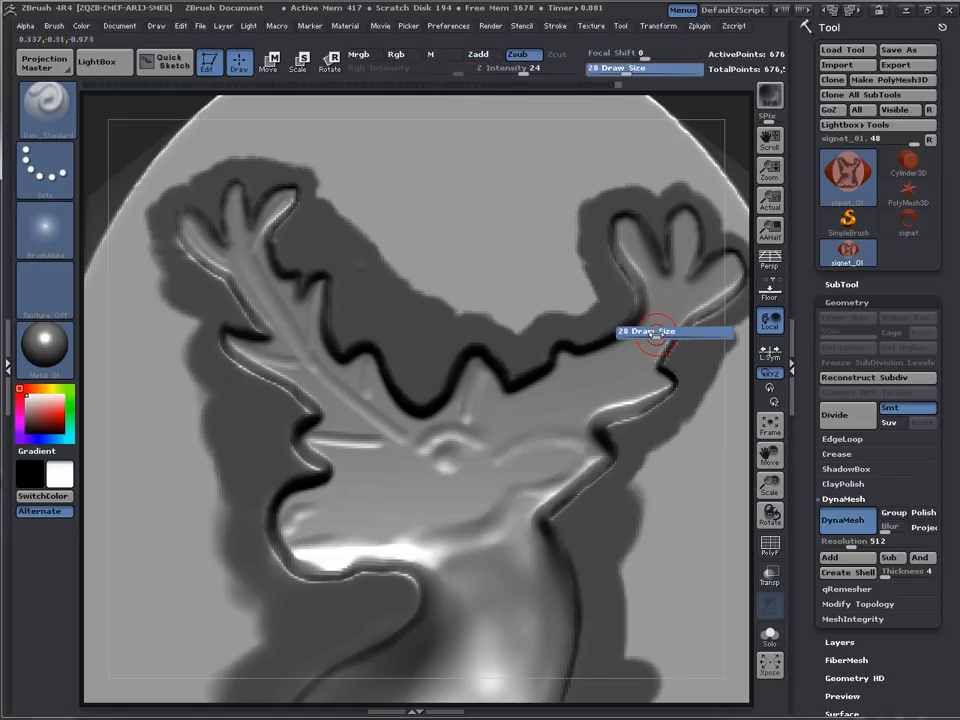
type("30")
key("Return")
left_click_drag(687, 219, 681, 258)
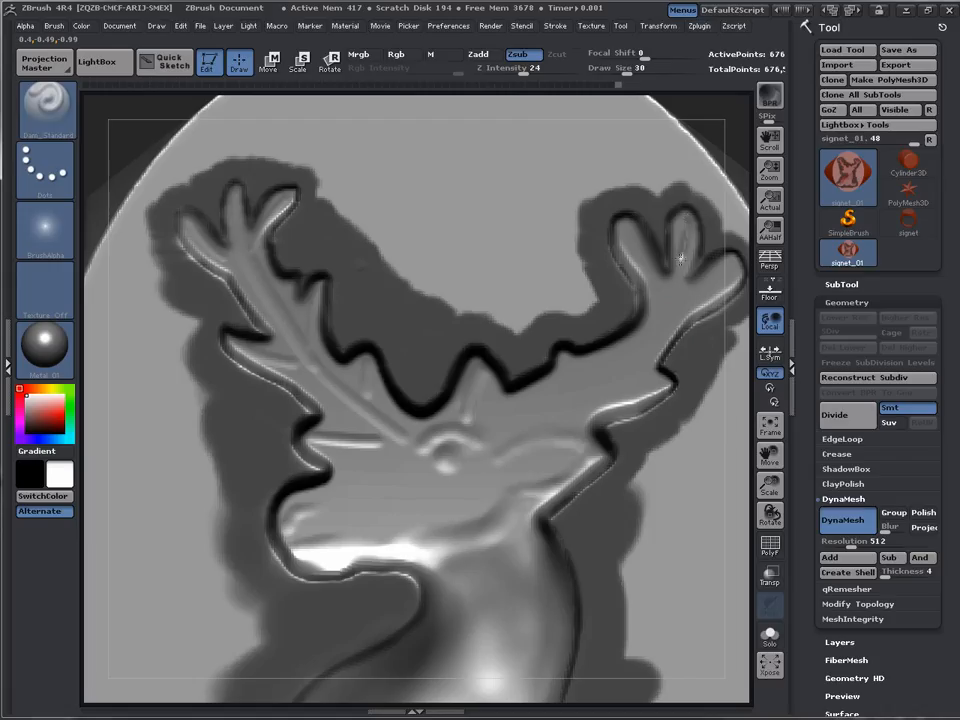
mouse_move(635, 344)
left_mouse_down()
mouse_move(576, 395)
mouse_move(505, 421)
left_mouse_up()
Switch back to the Clay brush and set its draw size to 12
left_click(55, 120)
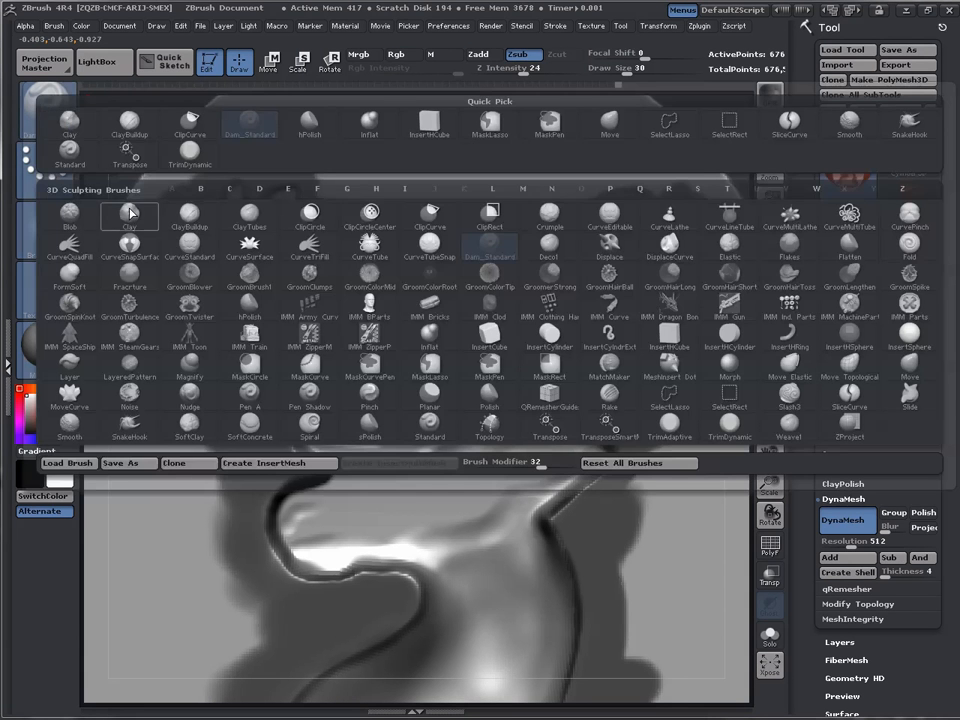
left_click(60, 106)
key("s")
left_click_drag(689, 233, 674, 233)
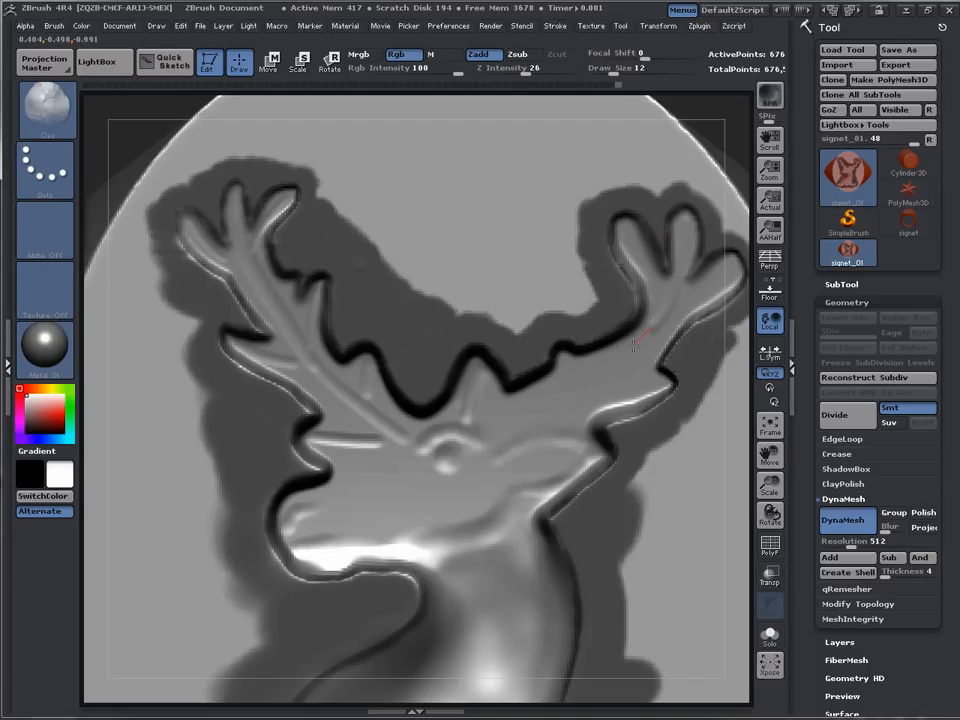
Try Clay ridges along the right antler's main beam and lower tine, undoing the strokes
mouse_move(613, 355)
left_mouse_down()
mouse_move(485, 410)
mouse_move(466, 406)
left_mouse_up()
key("ctrl+z")
left_click_drag(627, 356, 461, 429)
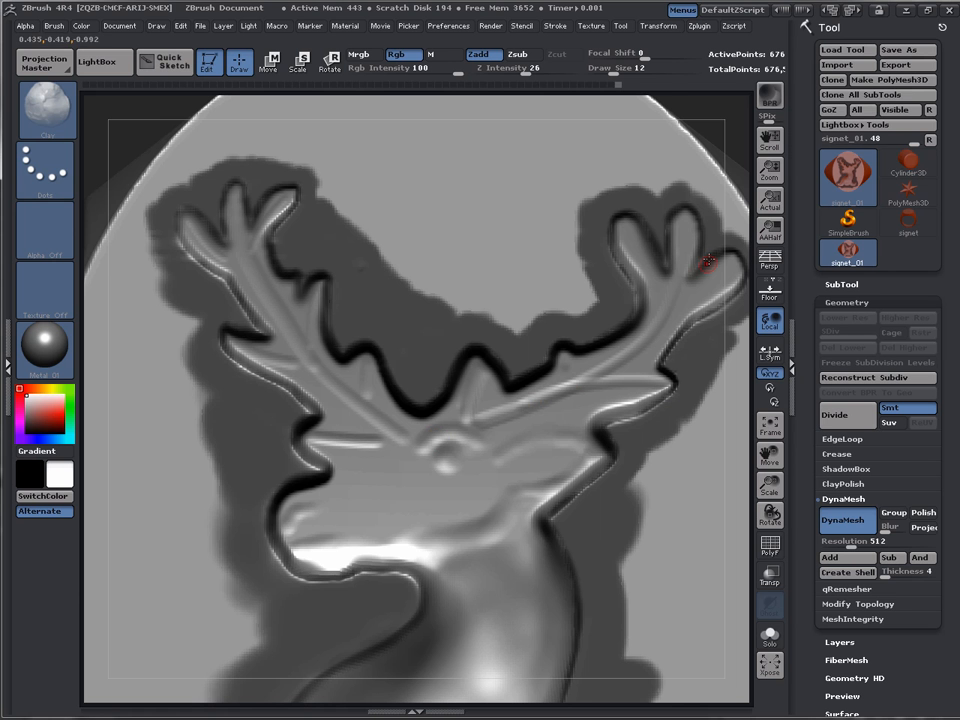
mouse_move(669, 307)
left_mouse_down()
mouse_move(728, 282)
mouse_move(744, 261)
mouse_move(703, 291)
mouse_move(729, 246)
mouse_move(714, 274)
mouse_move(724, 272)
mouse_move(640, 310)
left_mouse_up()
mouse_move(737, 165)
left_mouse_down()
mouse_move(772, 130)
mouse_move(765, 125)
left_mouse_up()
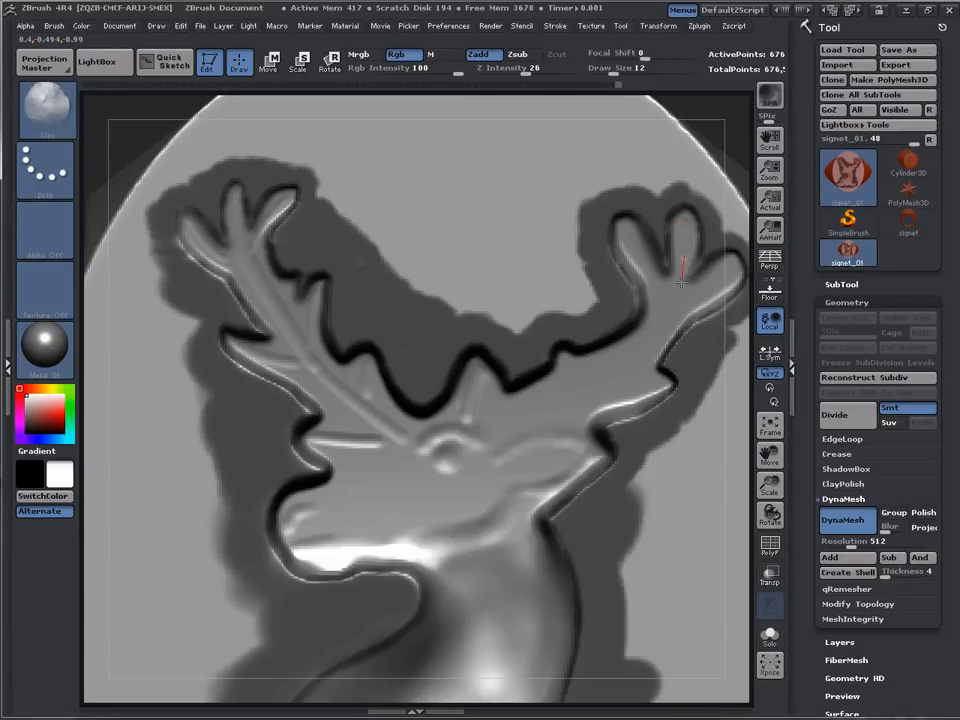
Sculpt ridges along the right antler's main beam and tines with the Clay brush, checking the whole deer on the ring face
left_click_drag(625, 350, 600, 371)
mouse_move(672, 305)
left_mouse_down()
mouse_move(606, 369)
mouse_move(446, 433)
left_mouse_up()
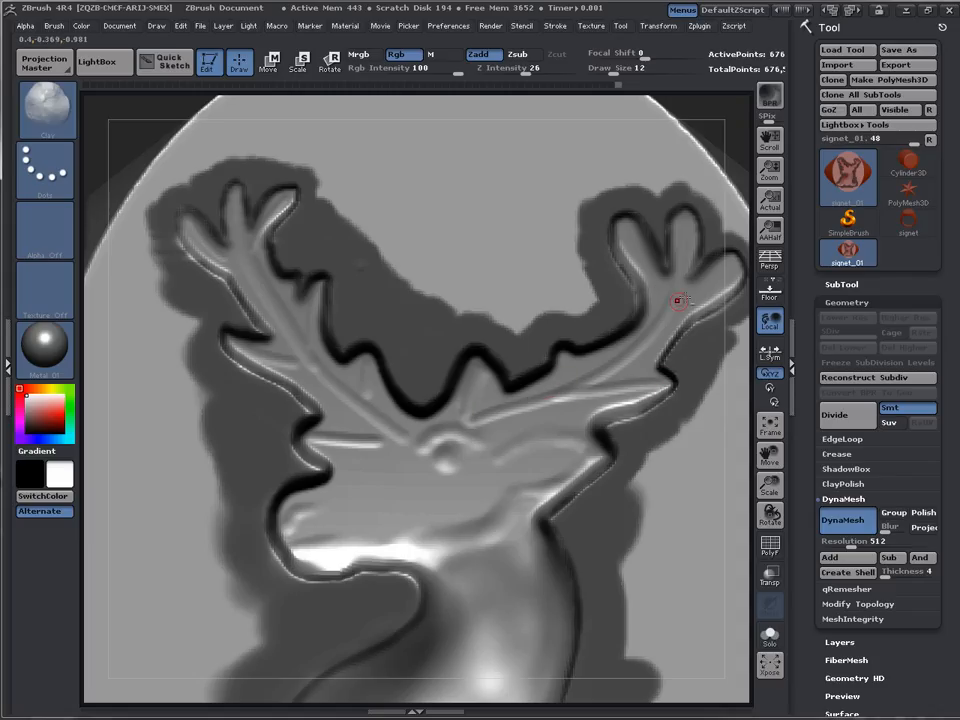
left_click_drag(729, 267, 672, 302)
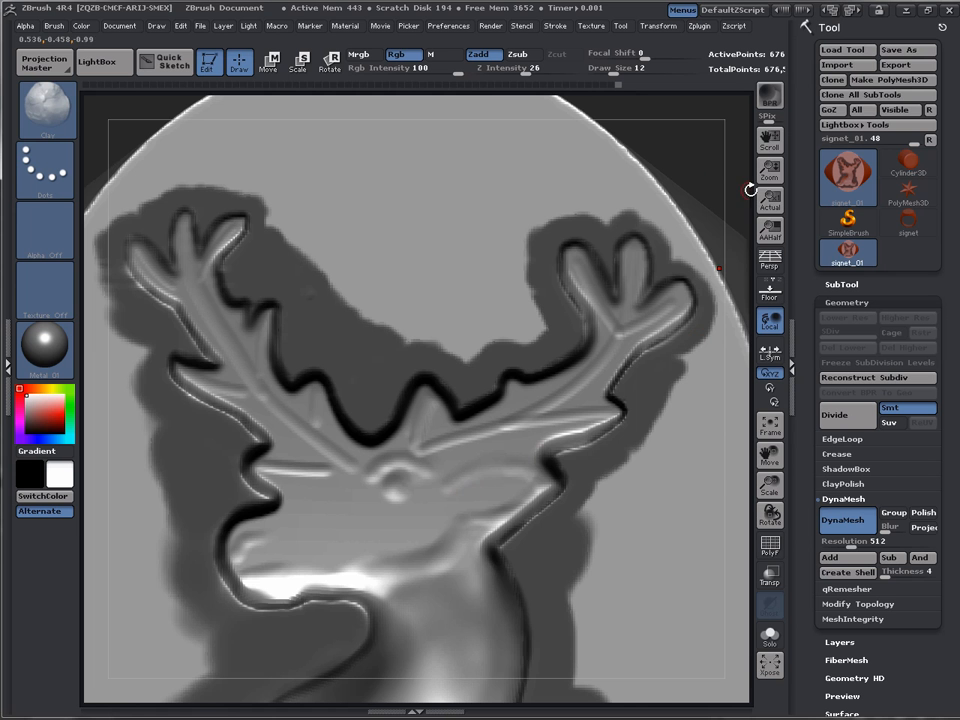
left_click_drag(718, 165, 637, 124, "alt")
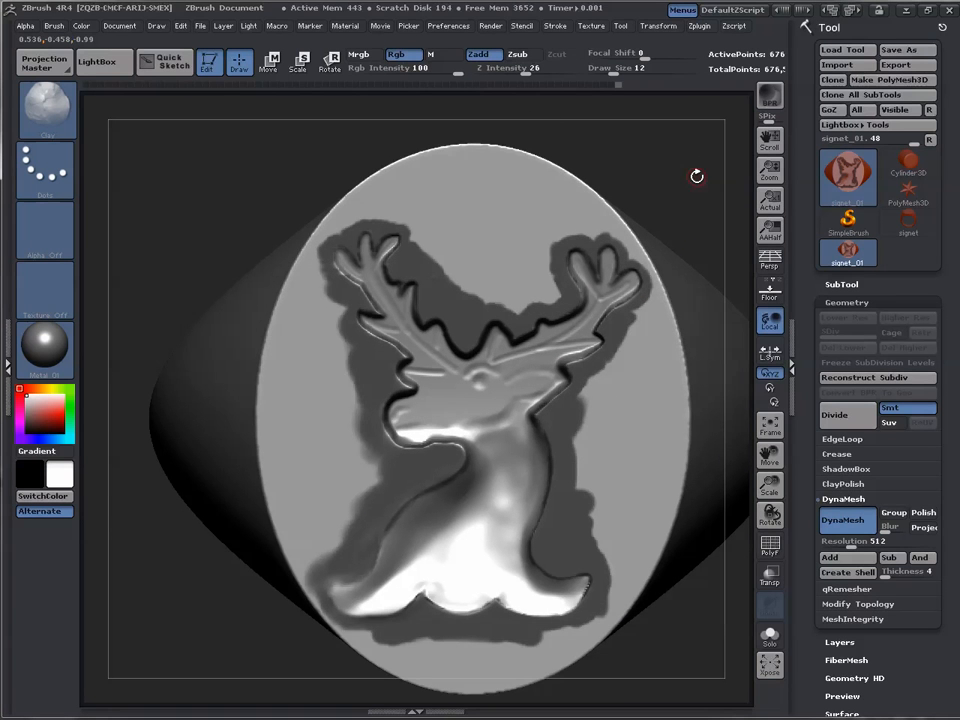
left_click_drag(697, 176, 619, 167)
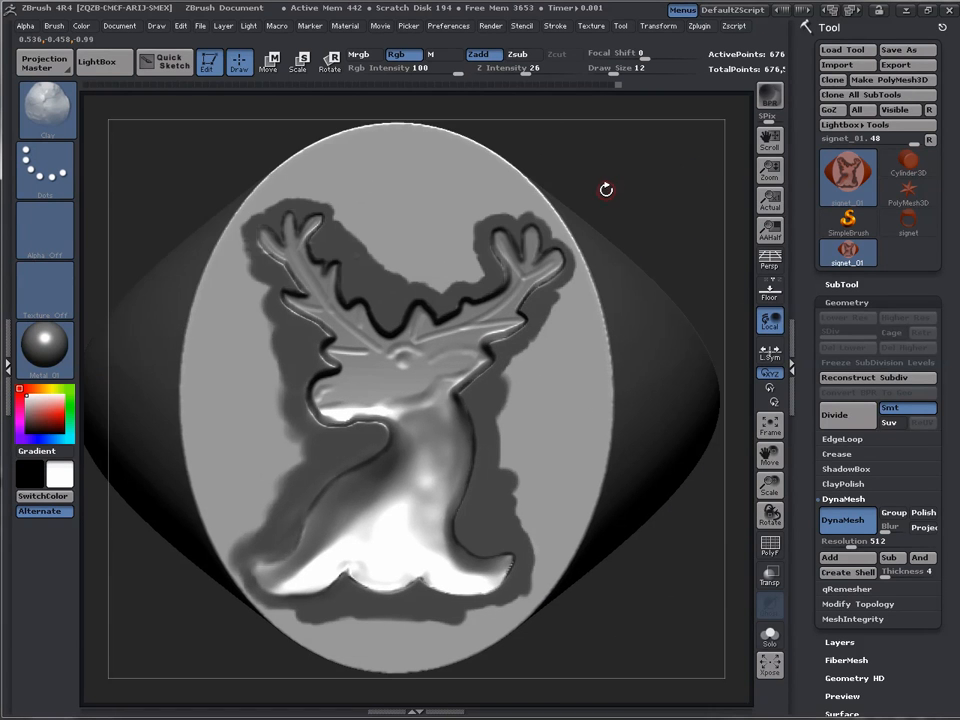